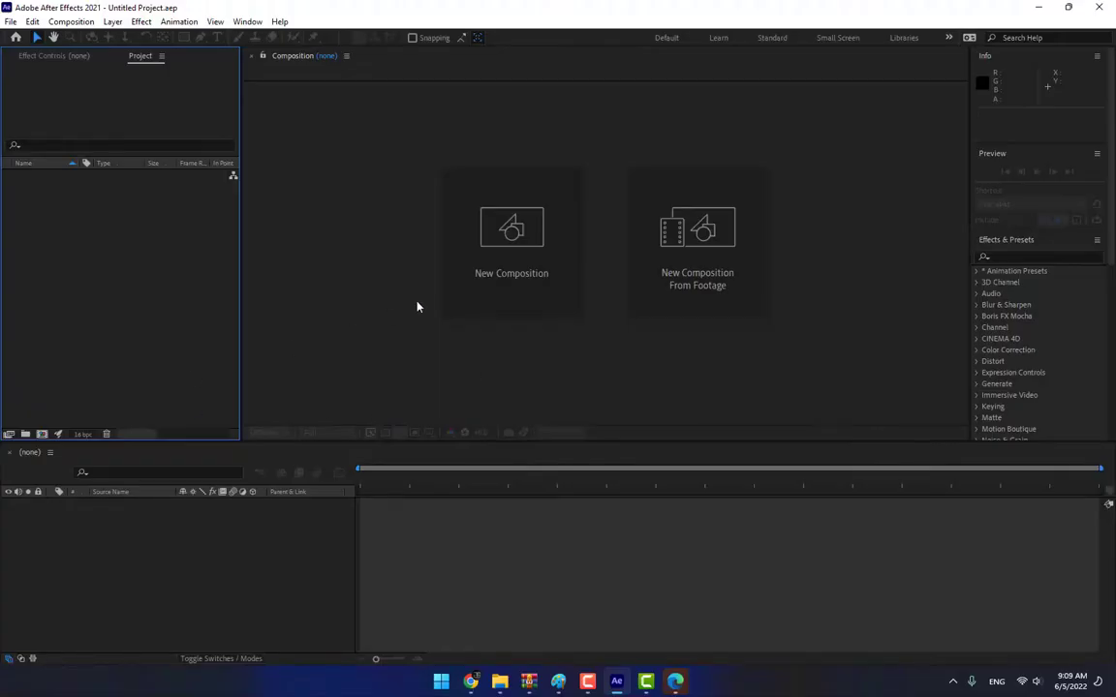
- Import the night street photo and build a composition from it
{"action": "double_click", "coordinate": [174, 263]}
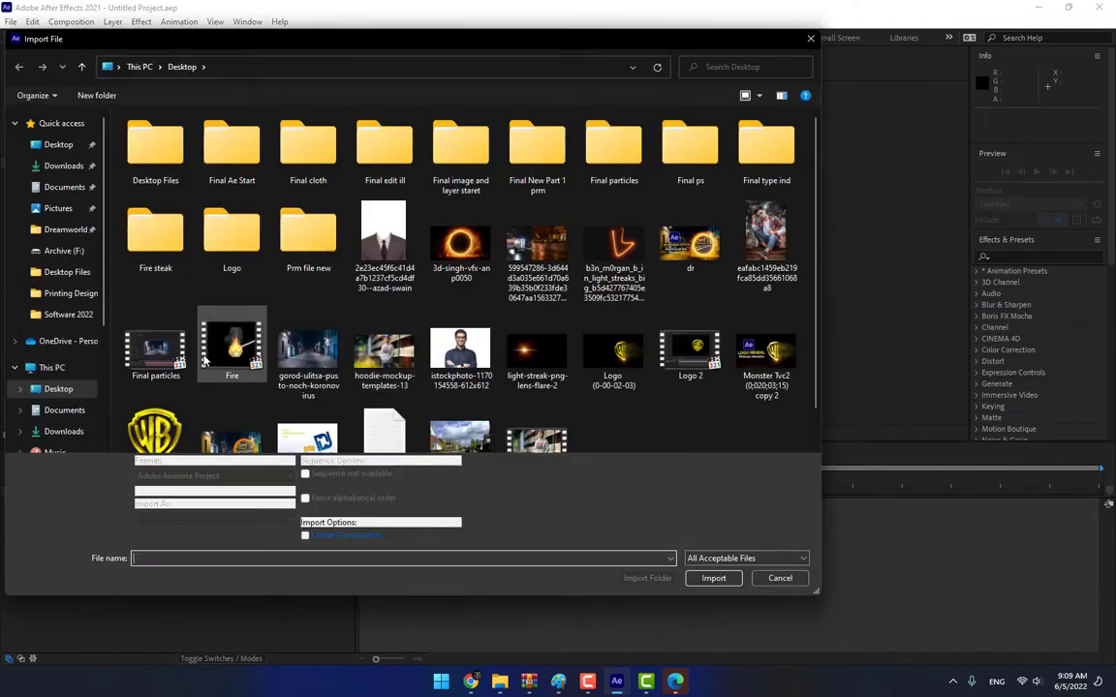
{"action": "scroll", "coordinate": [513, 427], "scroll_direction": "down", "scroll_amount": 1}
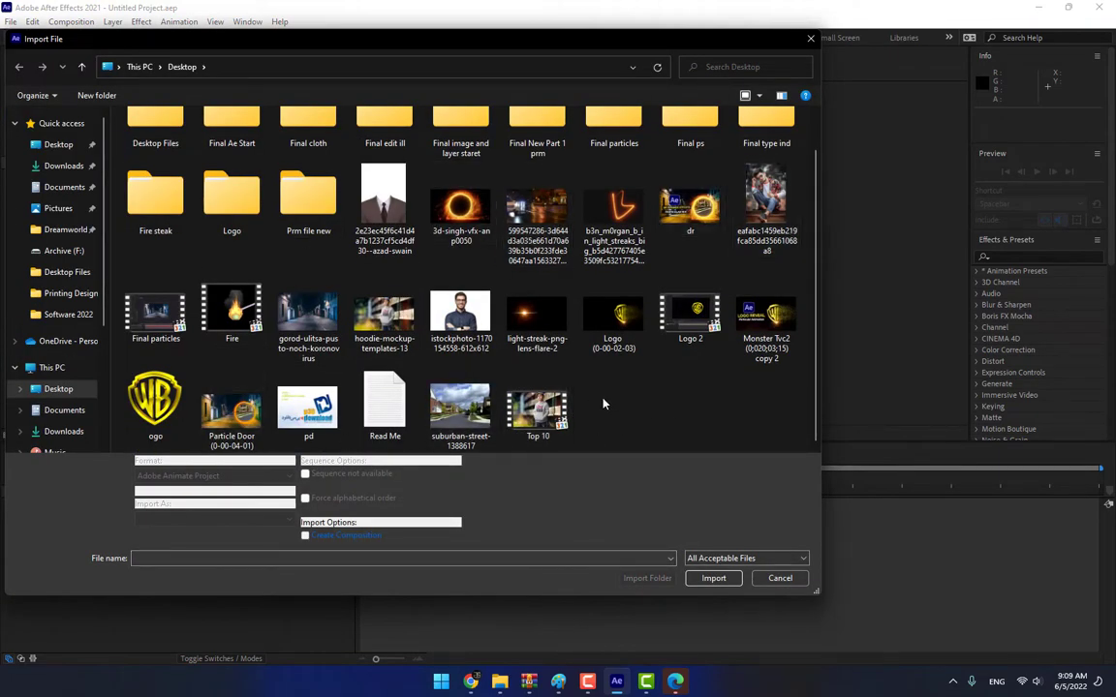
{"action": "left_click", "coordinate": [510, 215]}
{"action": "double_click", "coordinate": [510, 215]}
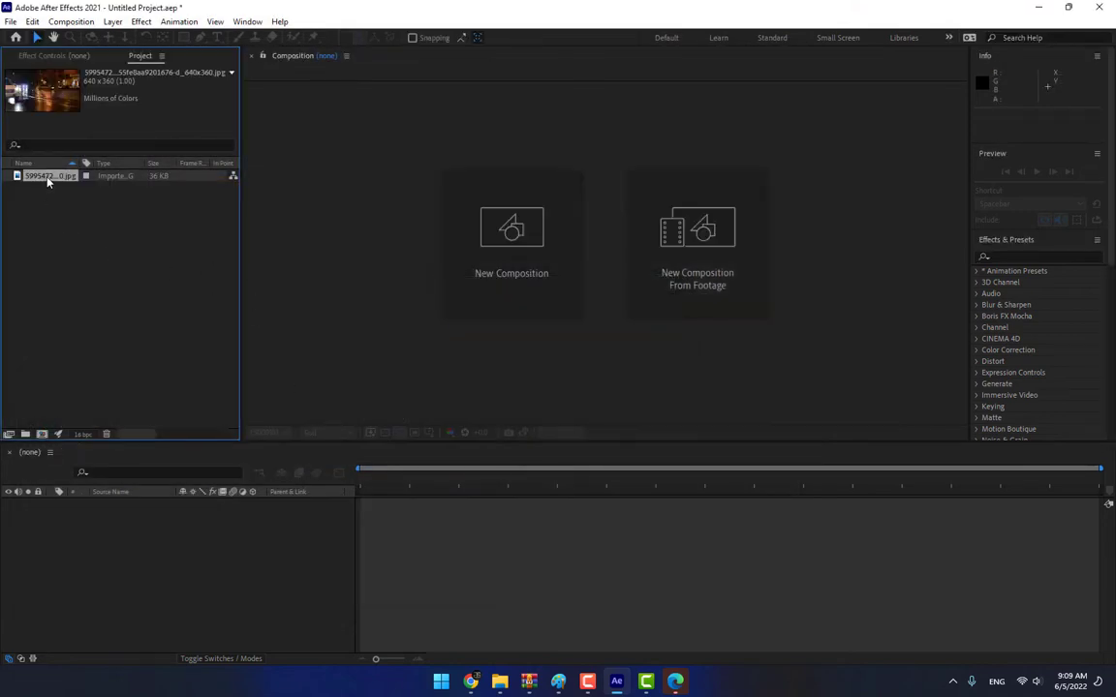
{"action": "left_click_drag", "start_coordinate": [48, 181], "coordinate": [44, 437]}
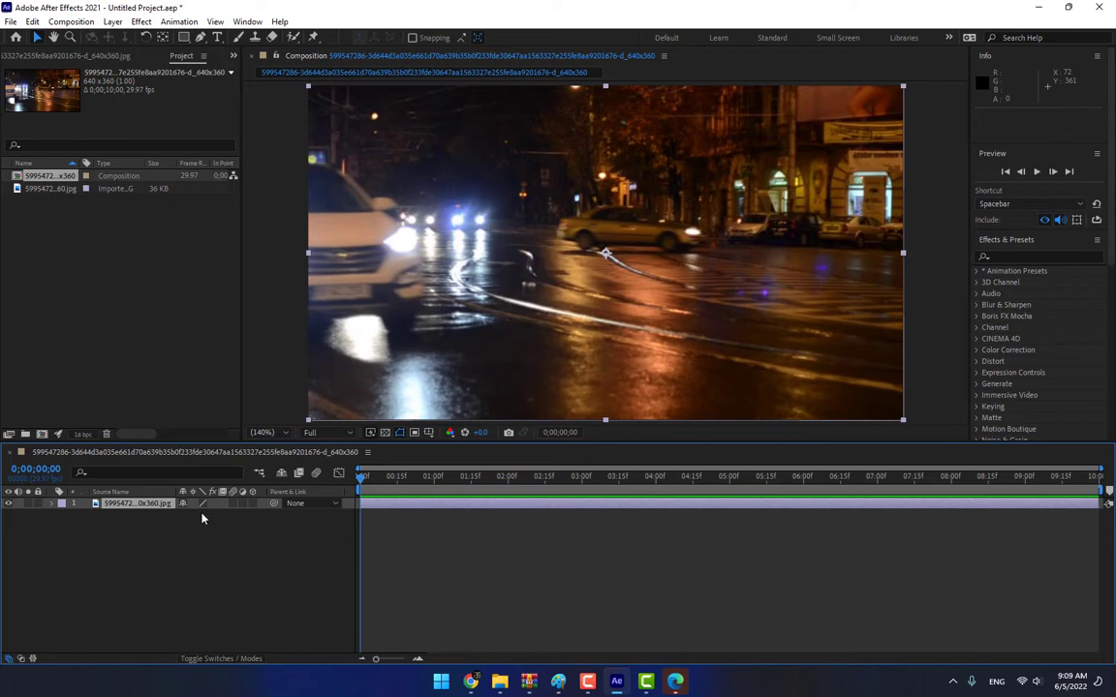
- Add a solid layer named Particles Rain above the image layer
{"action": "right_click", "coordinate": [223, 583]}
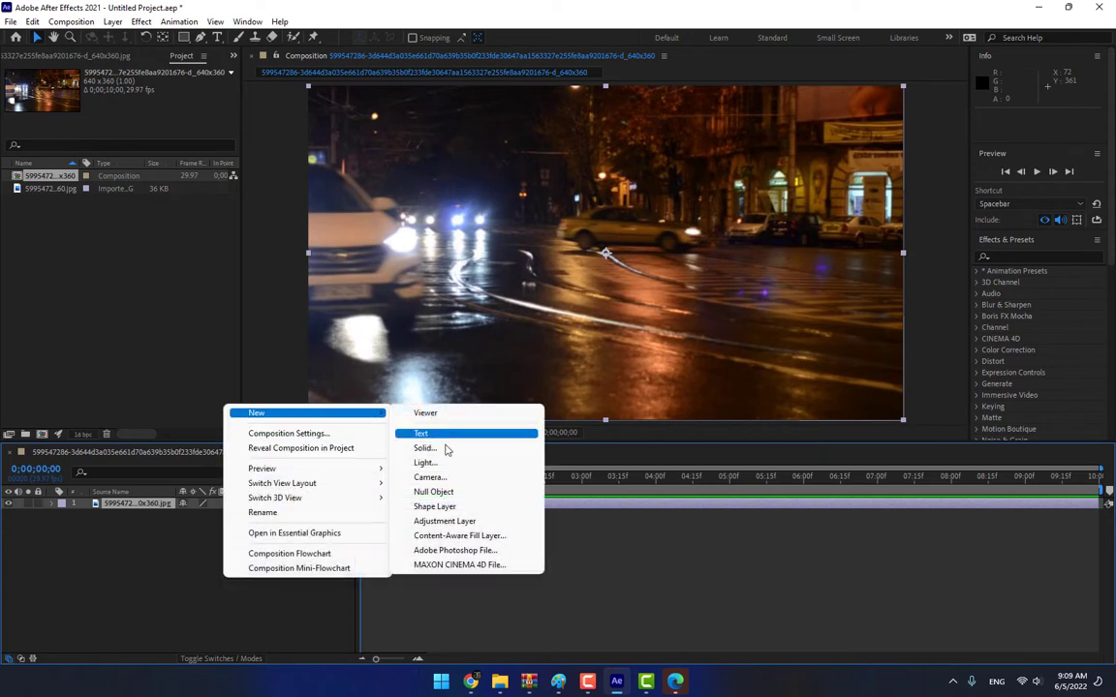
{"action": "left_click", "coordinate": [440, 450]}
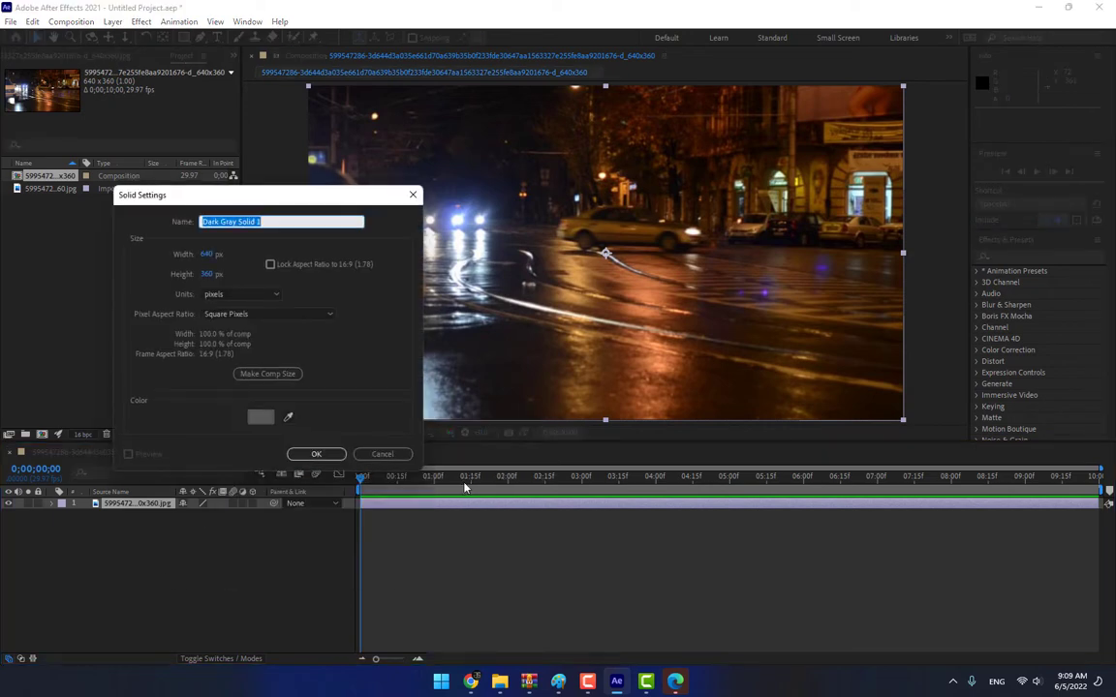
{"action": "type", "text": "Particles Rain"}
{"action": "key", "text": "Return"}
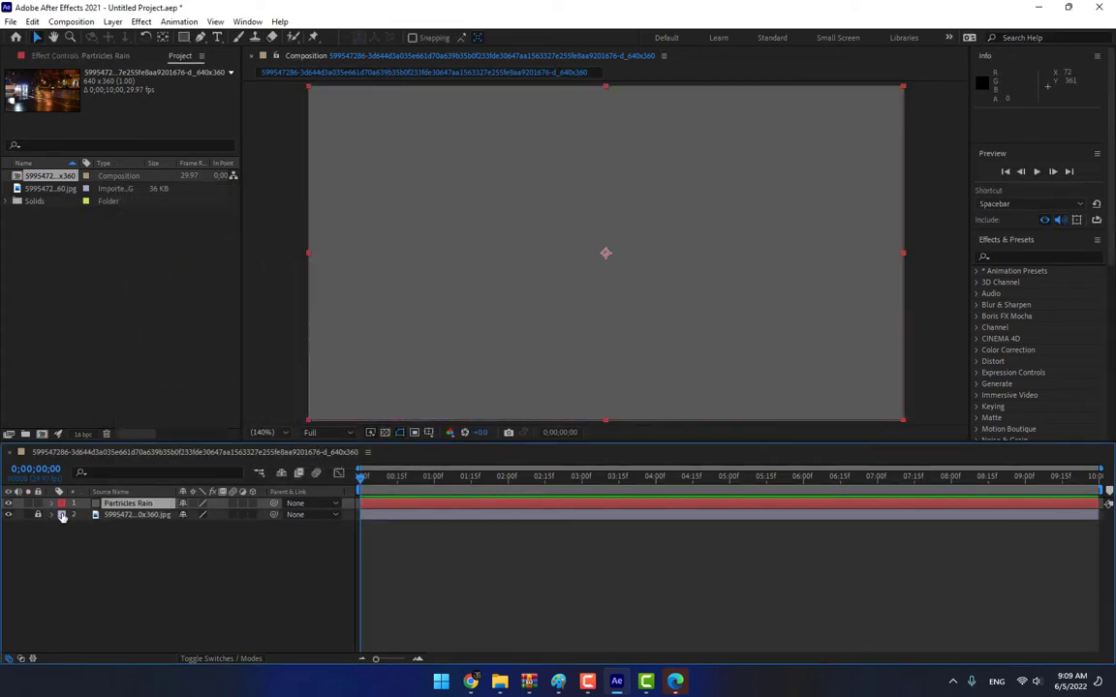
- Apply Trapcode Particular to the solid and set its Emitter Type to Box
{"action": "left_click", "coordinate": [142, 22]}
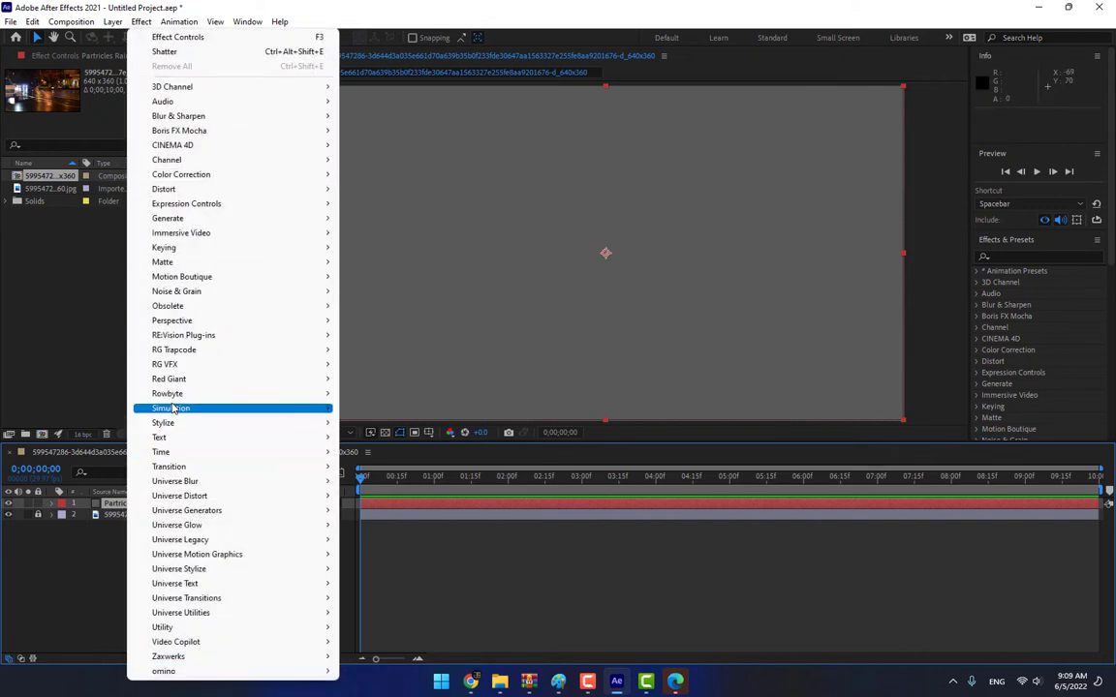
{"action": "mouse_move", "coordinate": [174, 350]}
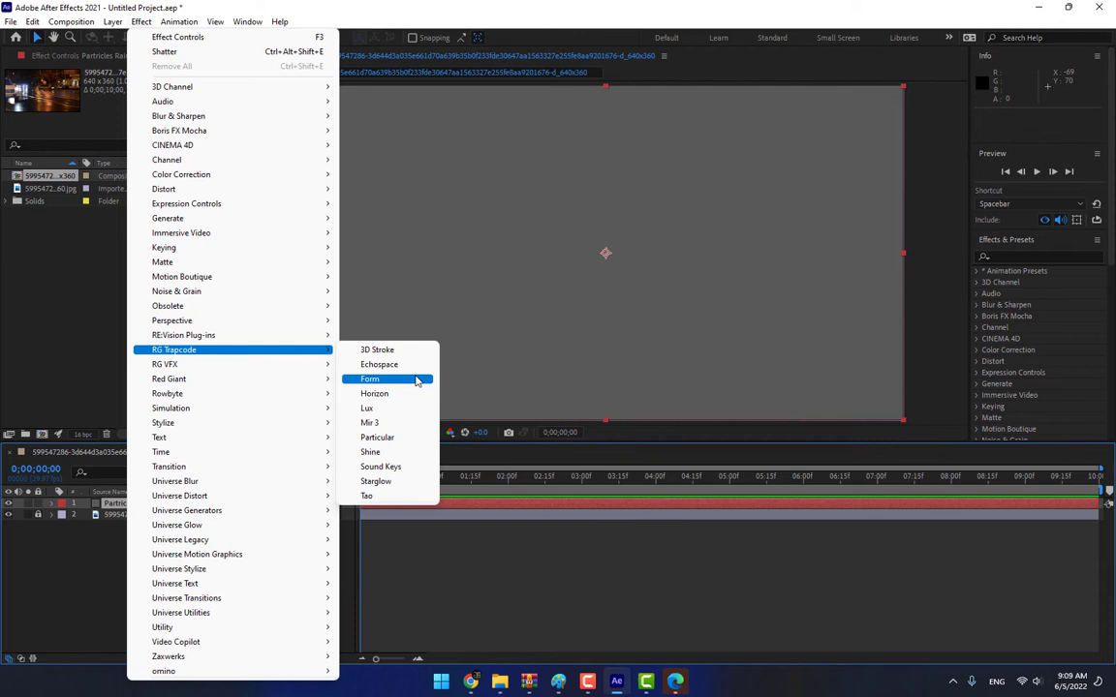
{"action": "left_click", "coordinate": [387, 437]}
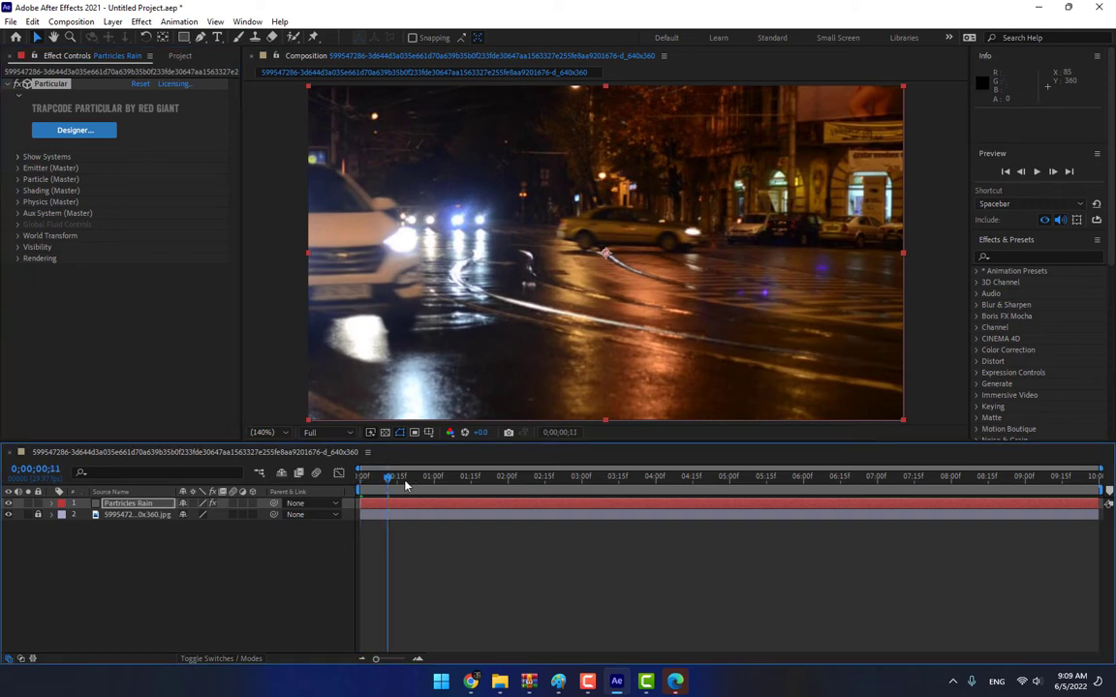
{"action": "mouse_move", "coordinate": [385, 475]}
{"action": "left_mouse_down"}
{"action": "mouse_move", "coordinate": [571, 480]}
{"action": "mouse_move", "coordinate": [465, 503]}
{"action": "left_mouse_up"}
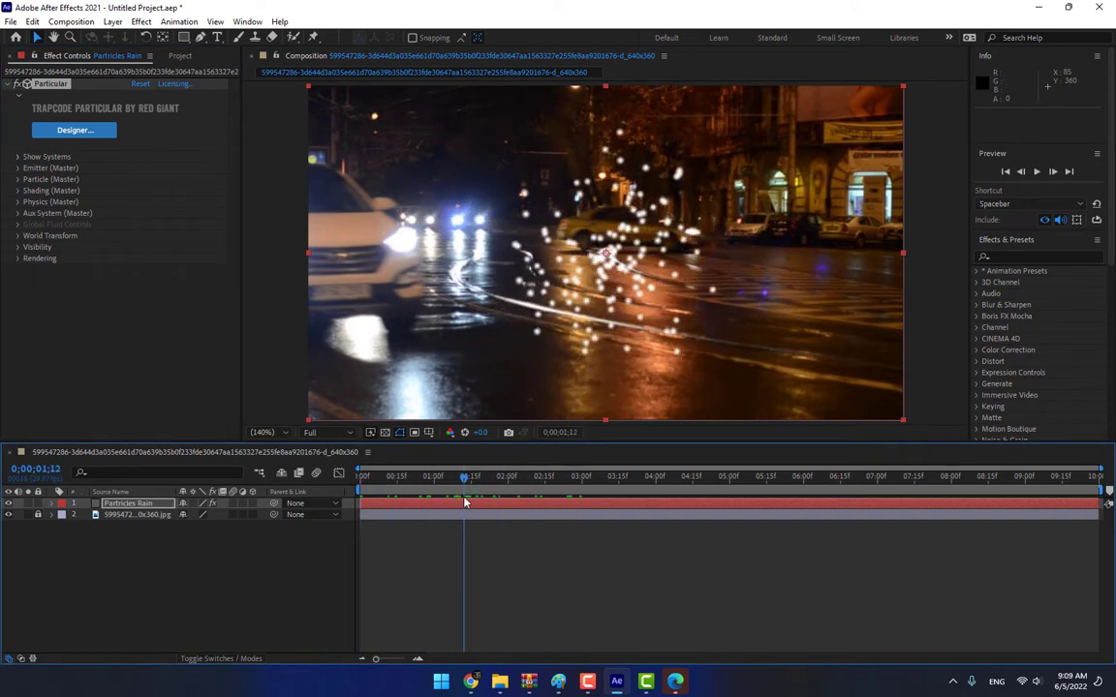
{"action": "left_click", "coordinate": [20, 169]}
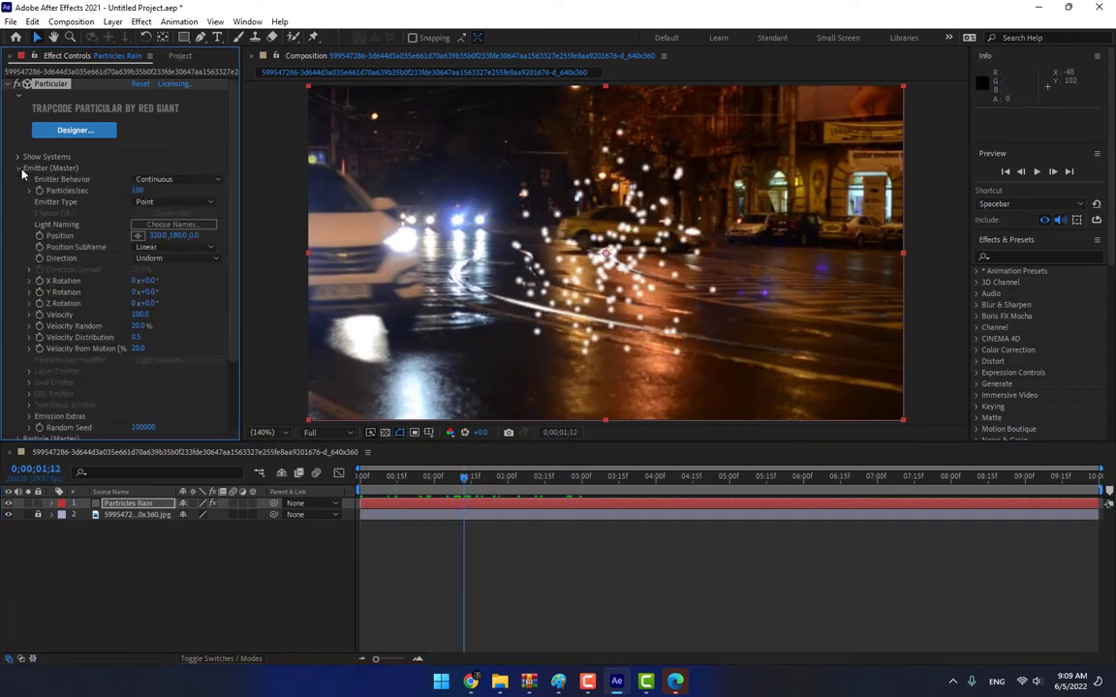
{"action": "left_click", "coordinate": [173, 204]}
{"action": "left_click", "coordinate": [167, 228]}
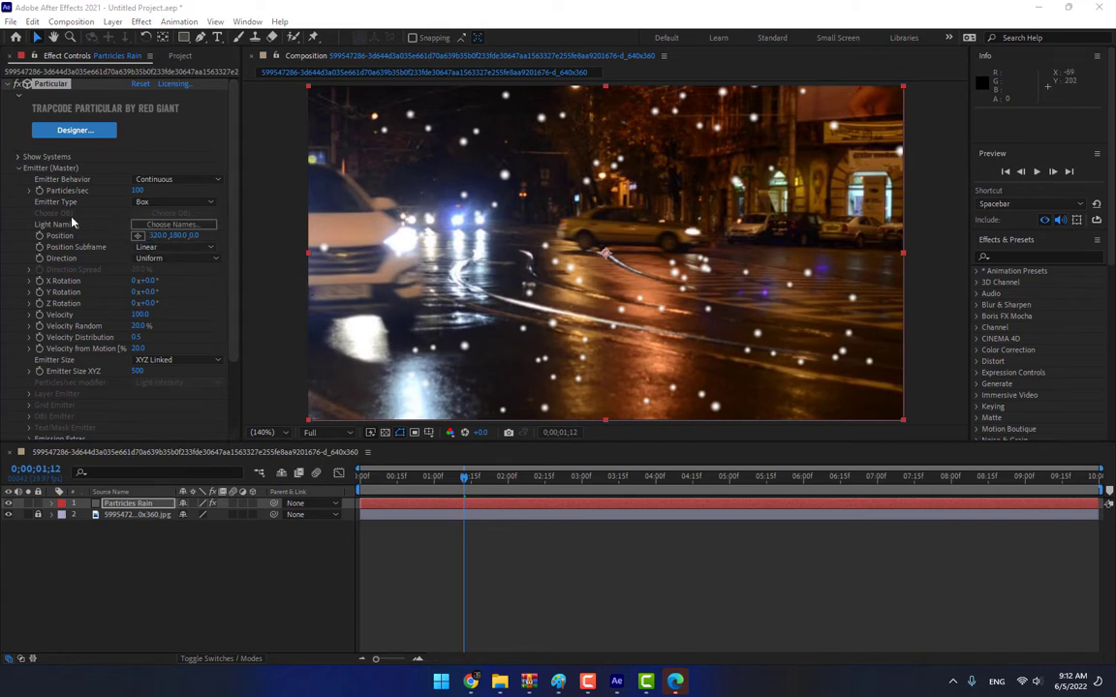
- Switch Emitter Size to XYZ Individual and scale the box to 3470 × 3974 × 2066
{"action": "left_click", "coordinate": [169, 360]}
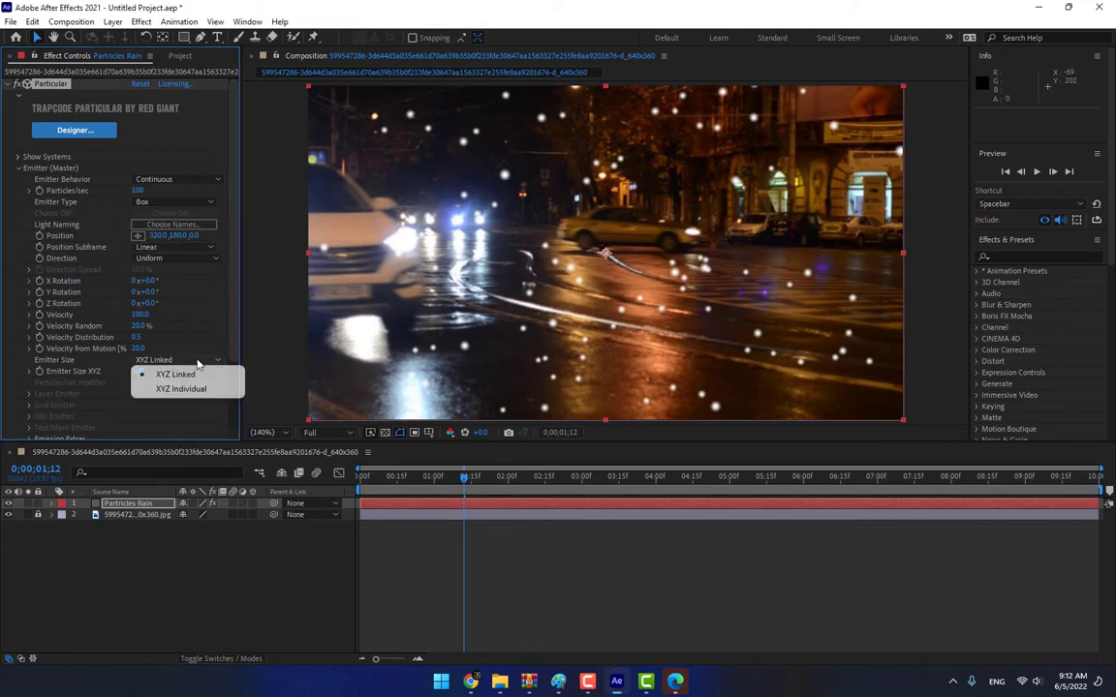
{"action": "left_click", "coordinate": [192, 391]}
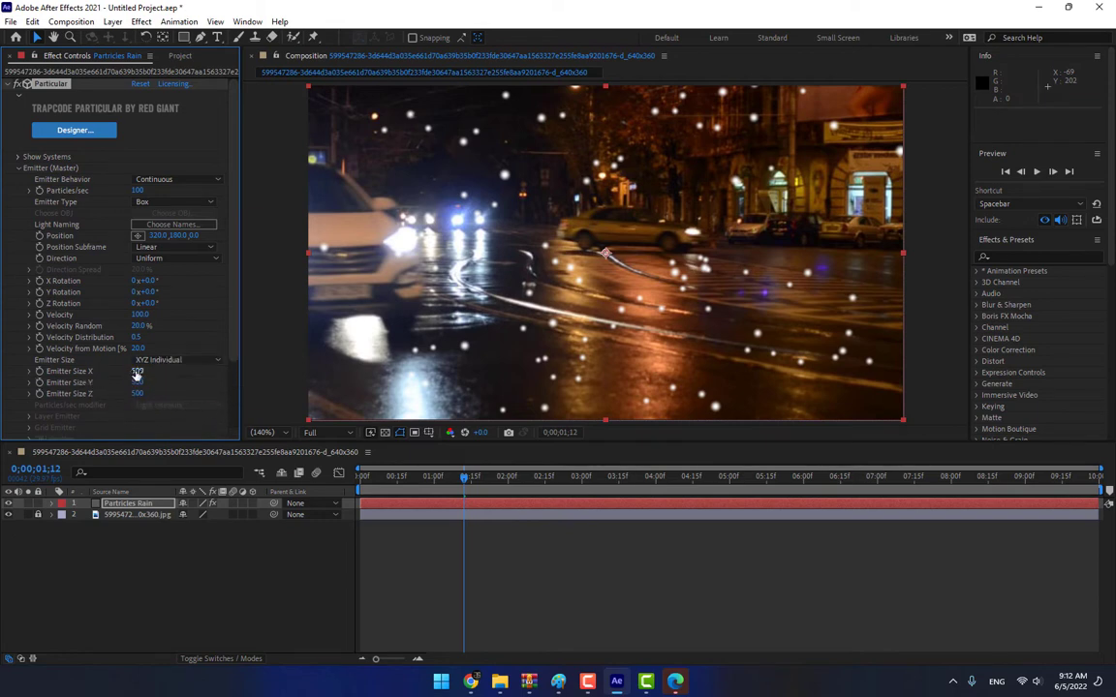
{"action": "type", "text": "284"}
{"action": "key", "text": "Return"}
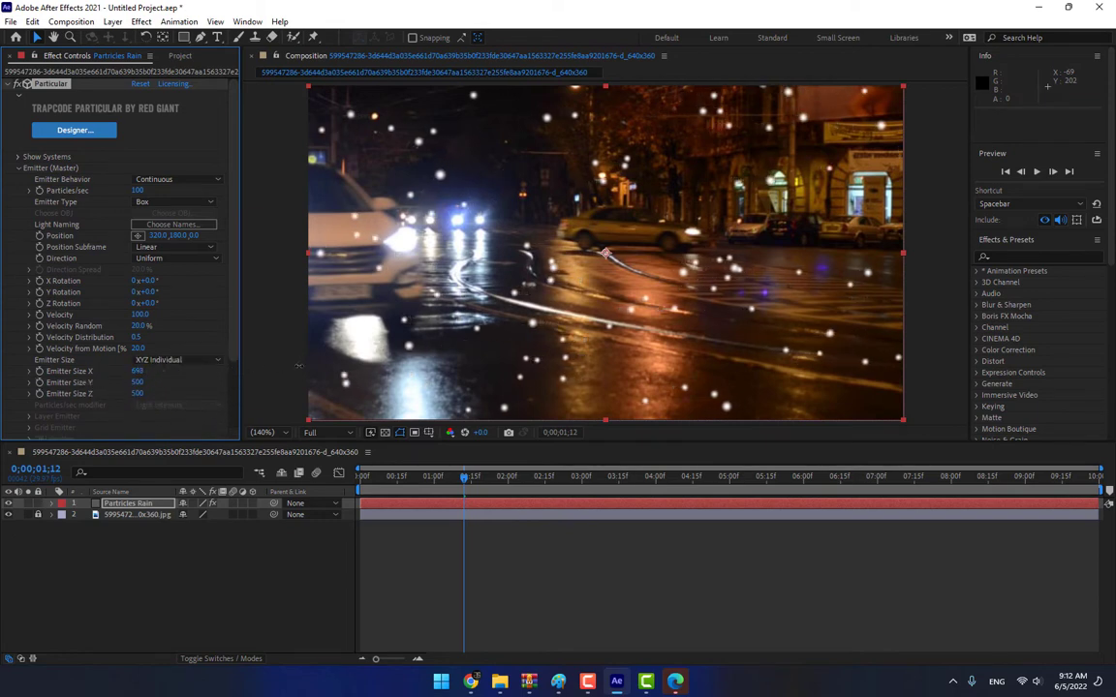
{"action": "mouse_move", "coordinate": [360, 360]}
{"action": "left_mouse_down"}
{"action": "mouse_move", "coordinate": [638, 359]}
{"action": "mouse_move", "coordinate": [617, 359]}
{"action": "left_mouse_up"}
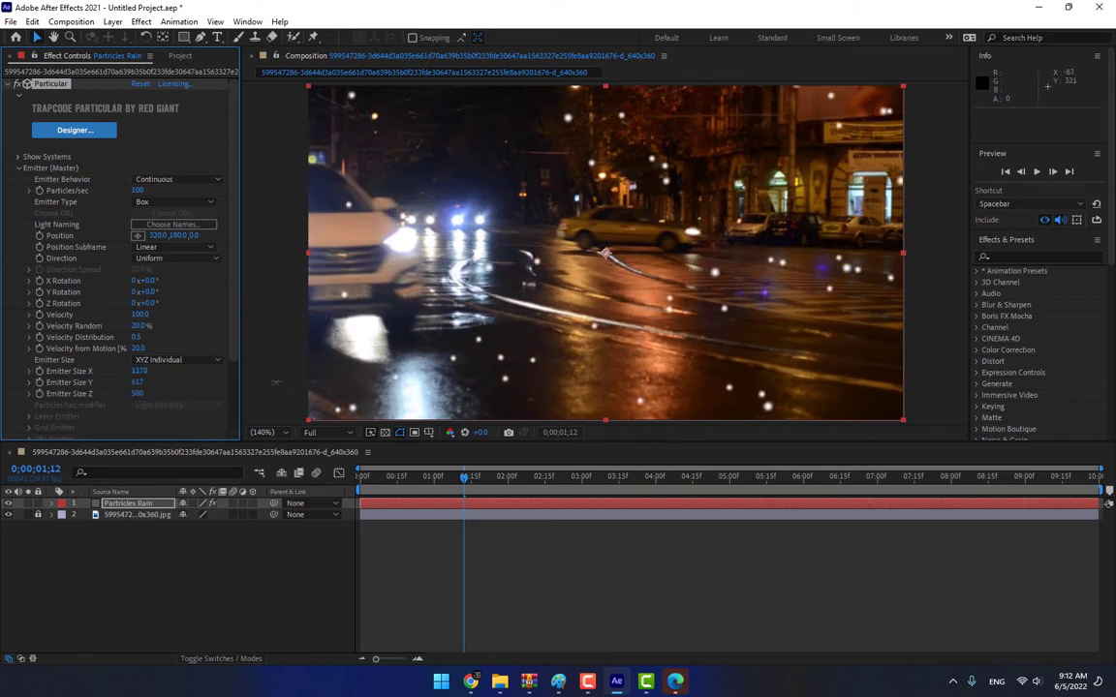
{"action": "mouse_move", "coordinate": [275, 383]}
{"action": "left_mouse_down"}
{"action": "mouse_move", "coordinate": [228, 405]}
{"action": "mouse_move", "coordinate": [626, 402]}
{"action": "mouse_move", "coordinate": [135, 368]}
{"action": "mouse_move", "coordinate": [143, 384]}
{"action": "mouse_move", "coordinate": [297, 381]}
{"action": "left_mouse_up"}
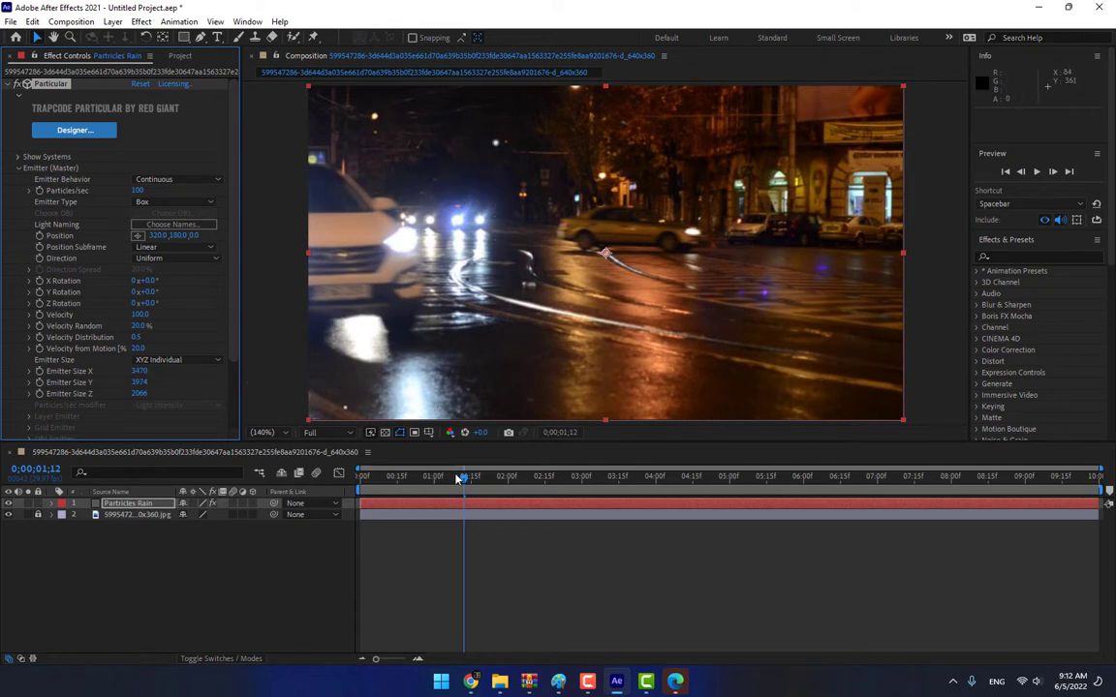
{"action": "mouse_move", "coordinate": [465, 476]}
{"action": "left_mouse_down"}
{"action": "mouse_move", "coordinate": [775, 477]}
{"action": "mouse_move", "coordinate": [397, 478]}
{"action": "mouse_move", "coordinate": [550, 491]}
{"action": "mouse_move", "coordinate": [510, 489]}
{"action": "mouse_move", "coordinate": [531, 489]}
{"action": "left_mouse_up"}
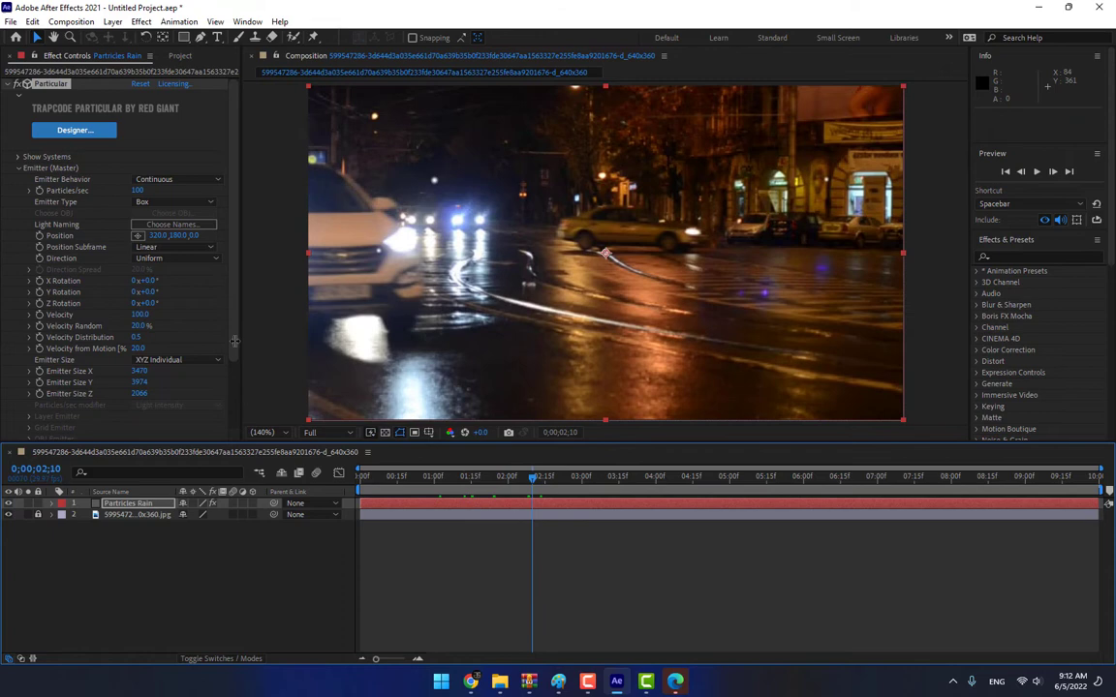
{"action": "left_click_drag", "start_coordinate": [233, 233], "coordinate": [236, 356]}
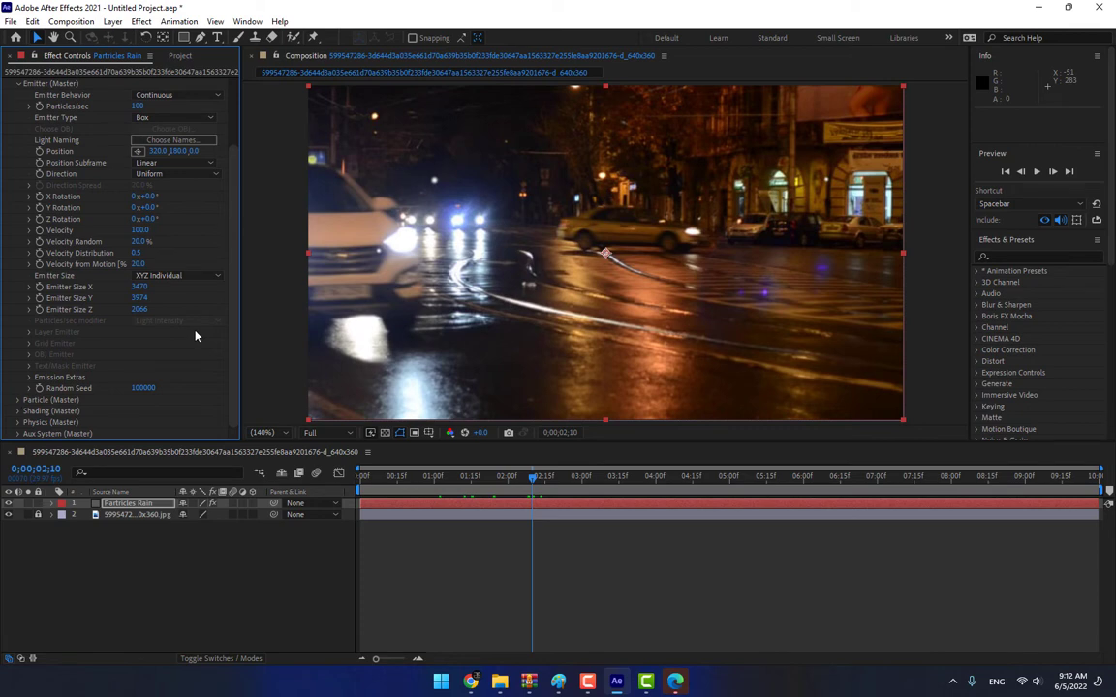
- Raise Physics Gravity to 263 so the particles fall downward
{"action": "left_click", "coordinate": [18, 423]}
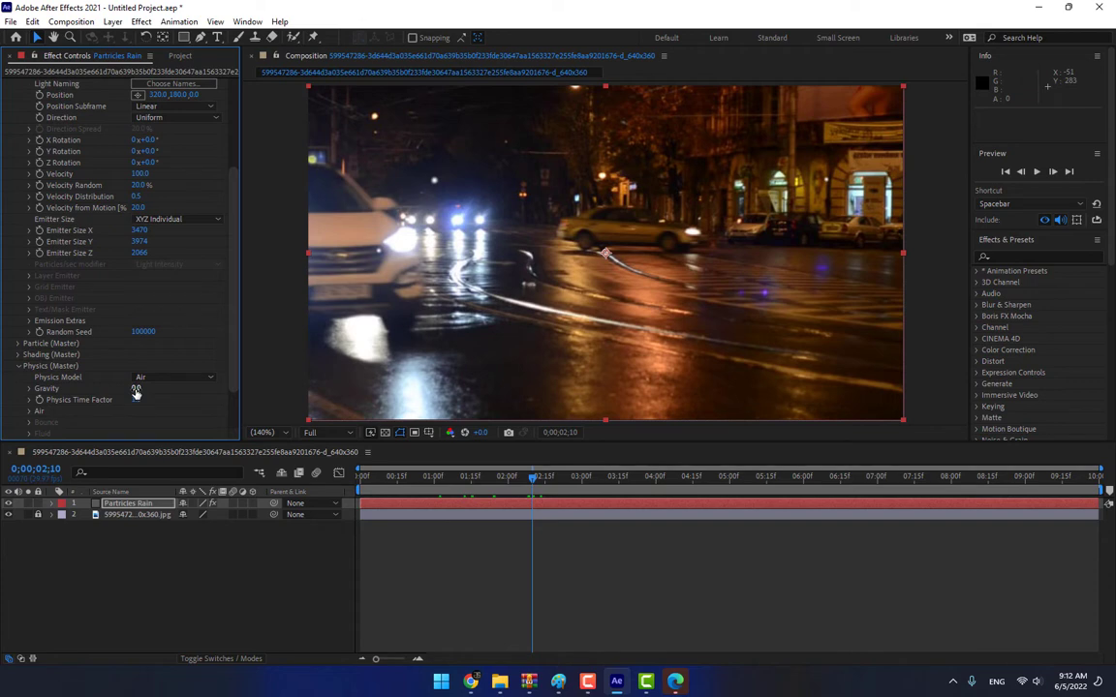
{"action": "left_click_drag", "start_coordinate": [149, 388], "coordinate": [302, 383]}
{"action": "mouse_move", "coordinate": [545, 478]}
{"action": "left_mouse_down"}
{"action": "mouse_move", "coordinate": [821, 473]}
{"action": "mouse_move", "coordinate": [543, 480]}
{"action": "mouse_move", "coordinate": [646, 478]}
{"action": "left_mouse_up"}
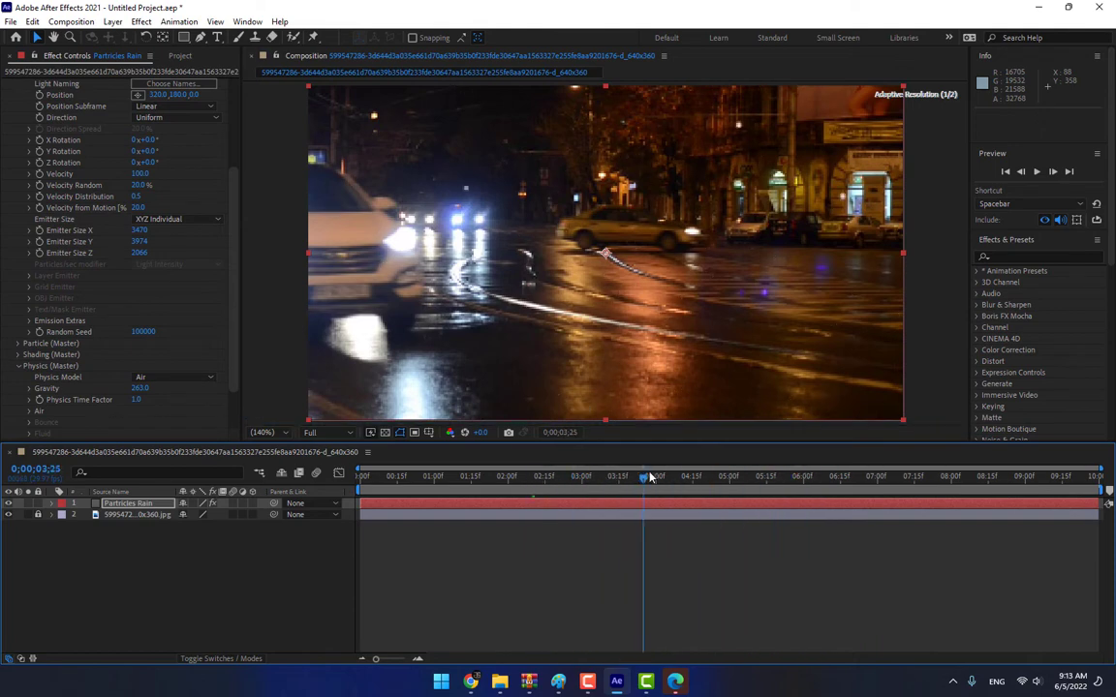
- Keep the Box emitter and increase emission to 250 particles per second
{"action": "scroll", "coordinate": [234, 288], "scroll_direction": "up", "scroll_amount": 5}
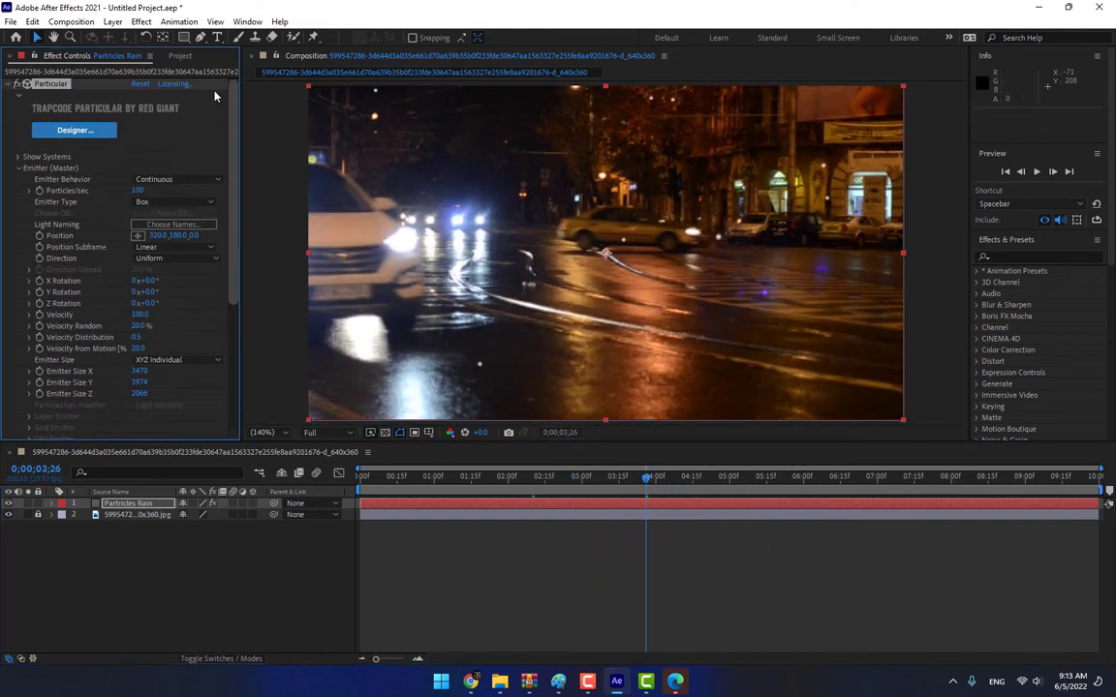
{"action": "left_click", "coordinate": [169, 202]}
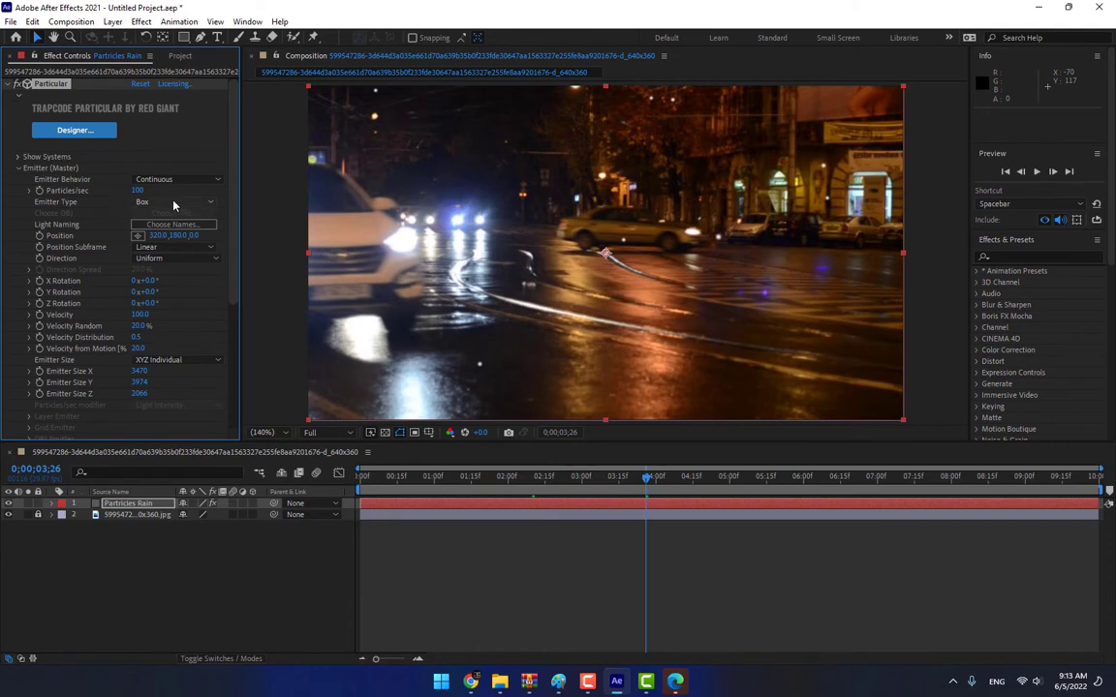
{"action": "left_click", "coordinate": [102, 201]}
{"action": "left_click", "coordinate": [138, 190]}
{"action": "type", "text": "250"}
{"action": "key", "text": "Return"}
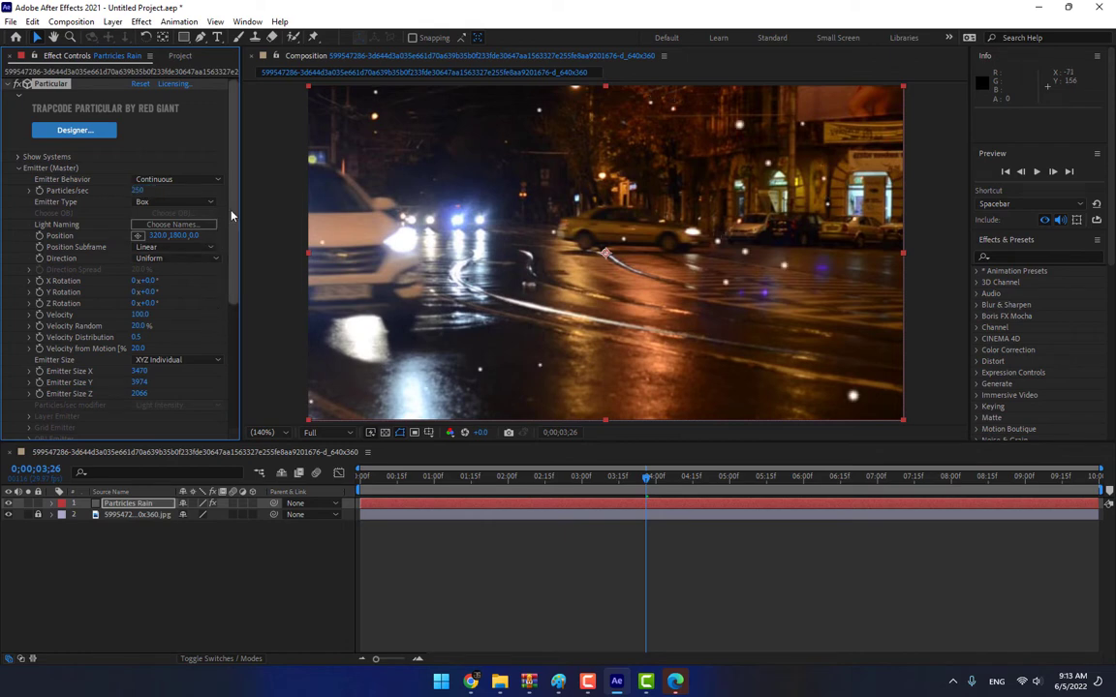
{"action": "scroll", "coordinate": [215, 345], "scroll_direction": "down", "scroll_amount": 5}
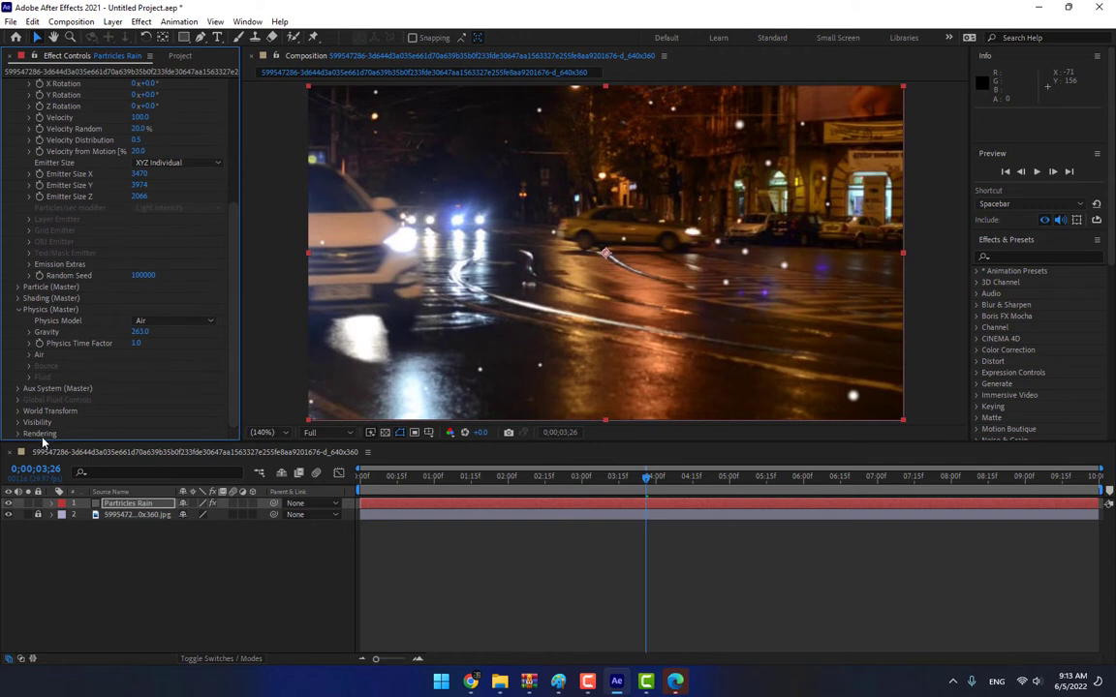
- Randomize particle size and set the particle Size to 2.3
{"action": "left_click", "coordinate": [18, 287]}
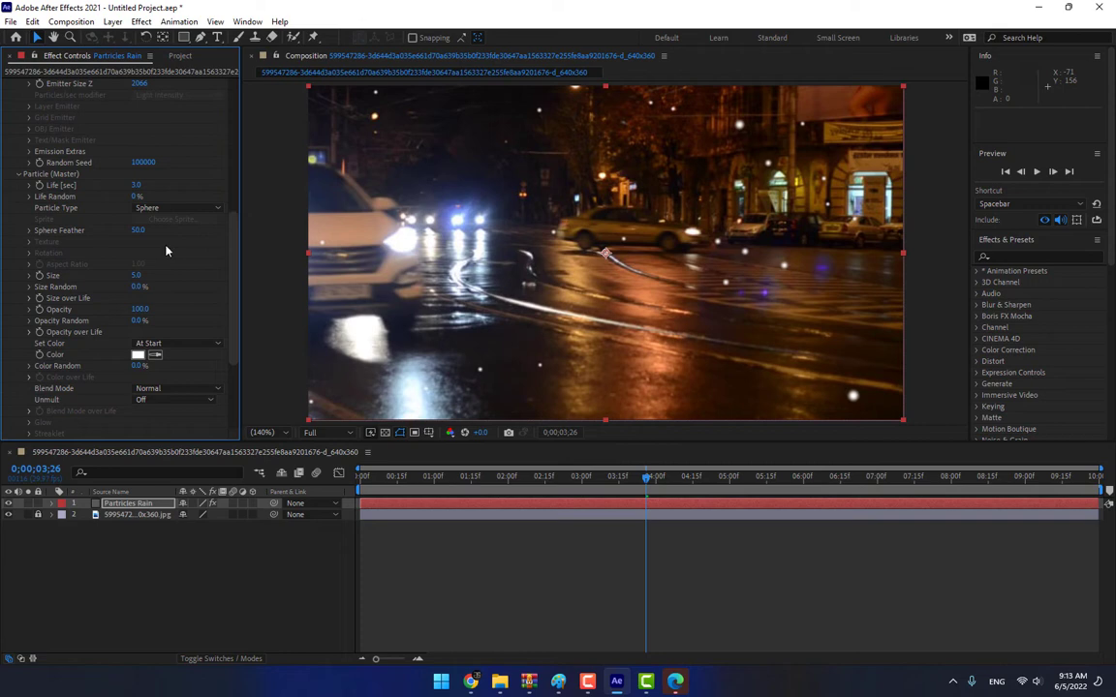
{"action": "left_click_drag", "start_coordinate": [170, 282], "coordinate": [194, 281]}
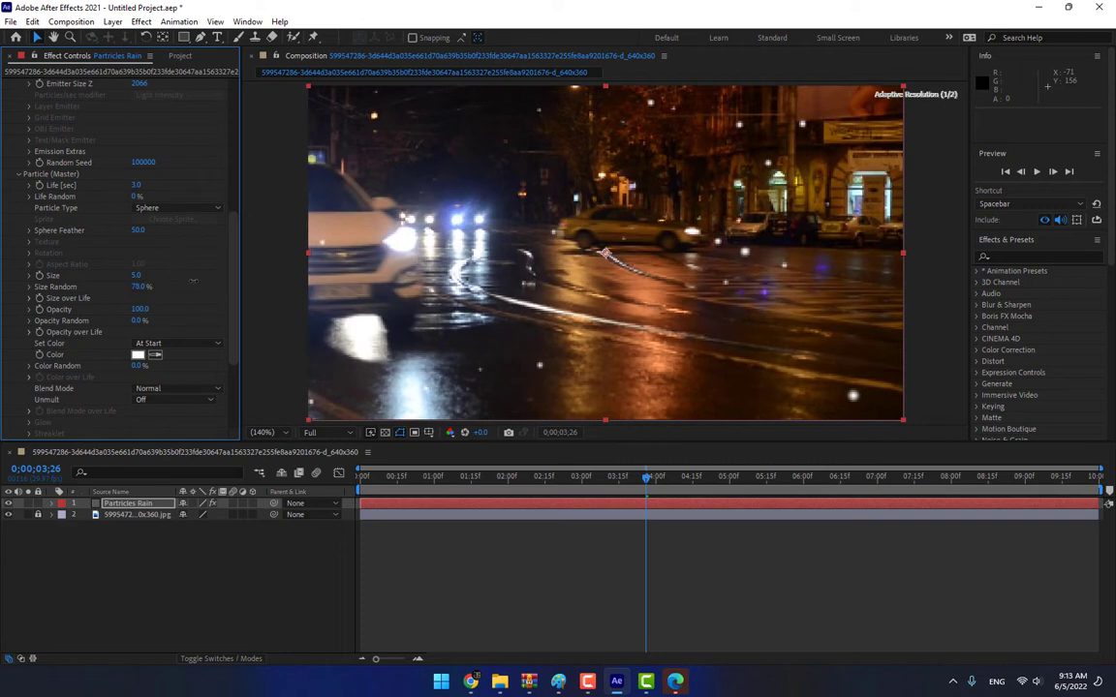
{"action": "left_click", "coordinate": [136, 276]}
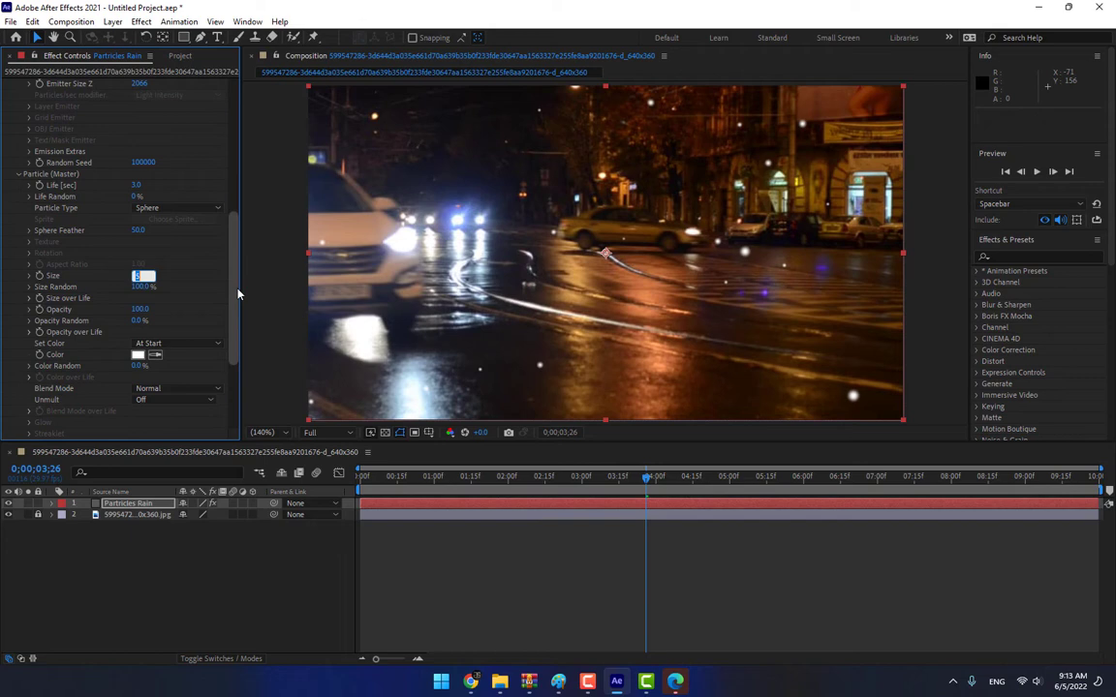
{"action": "type", "text": "2"}
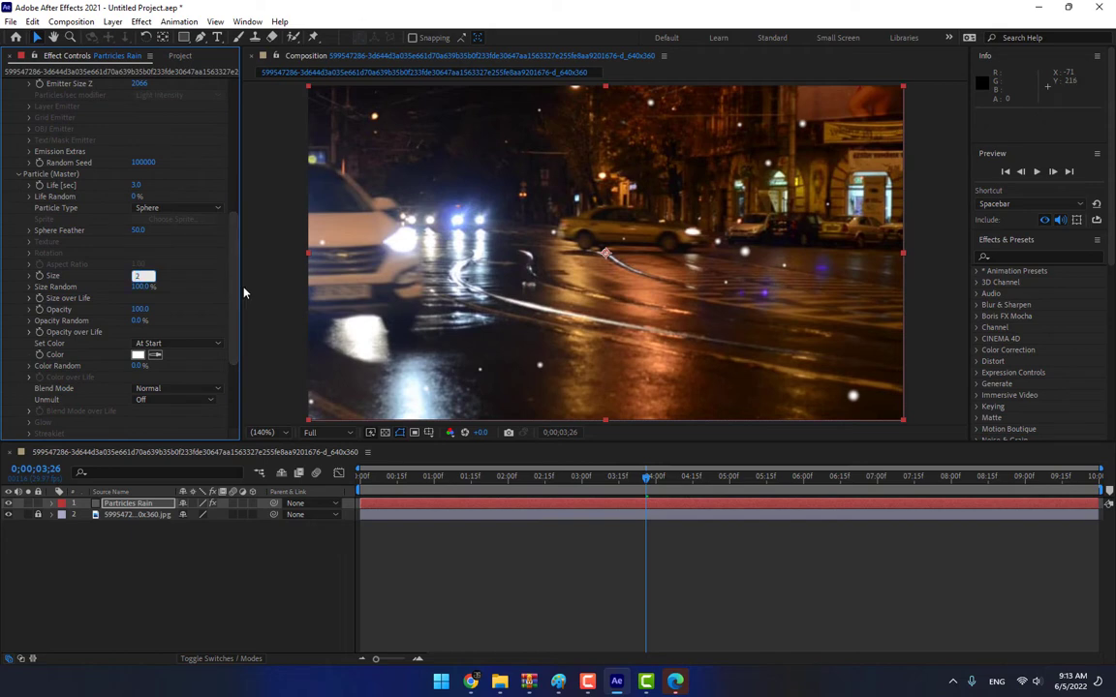
{"action": "type", "text": ".3"}
{"action": "key", "text": "Return"}
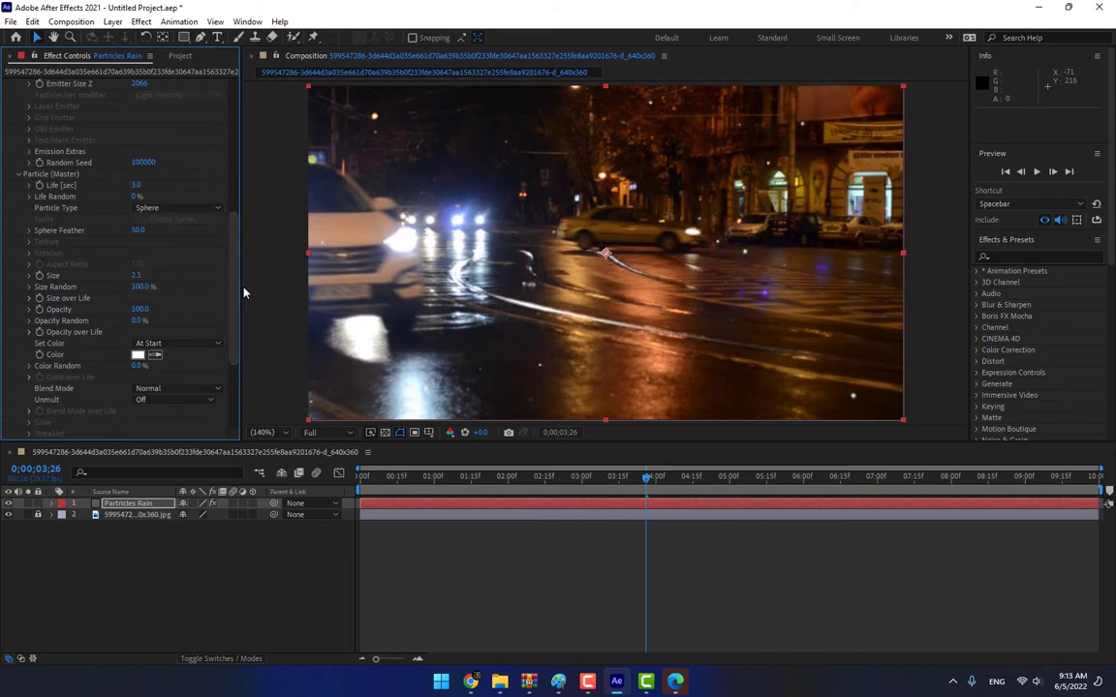
{"action": "left_click_drag", "start_coordinate": [232, 257], "coordinate": [231, 349]}
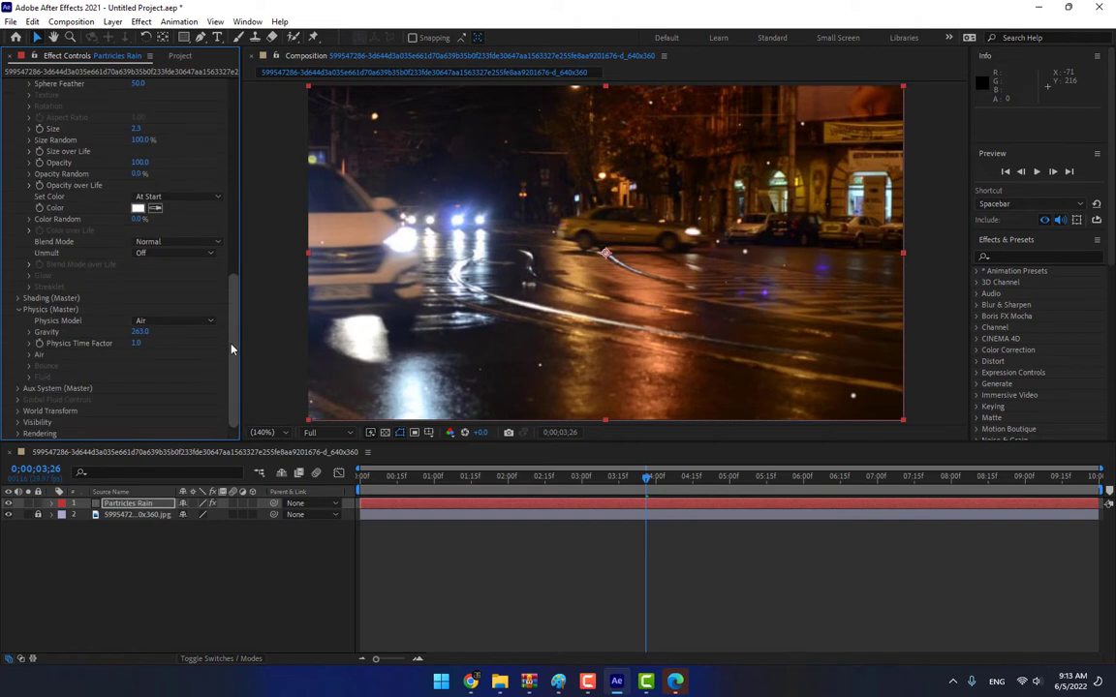
- Turn Rendering Motion Blur on and preview the streaking rain
{"action": "left_click", "coordinate": [18, 434]}
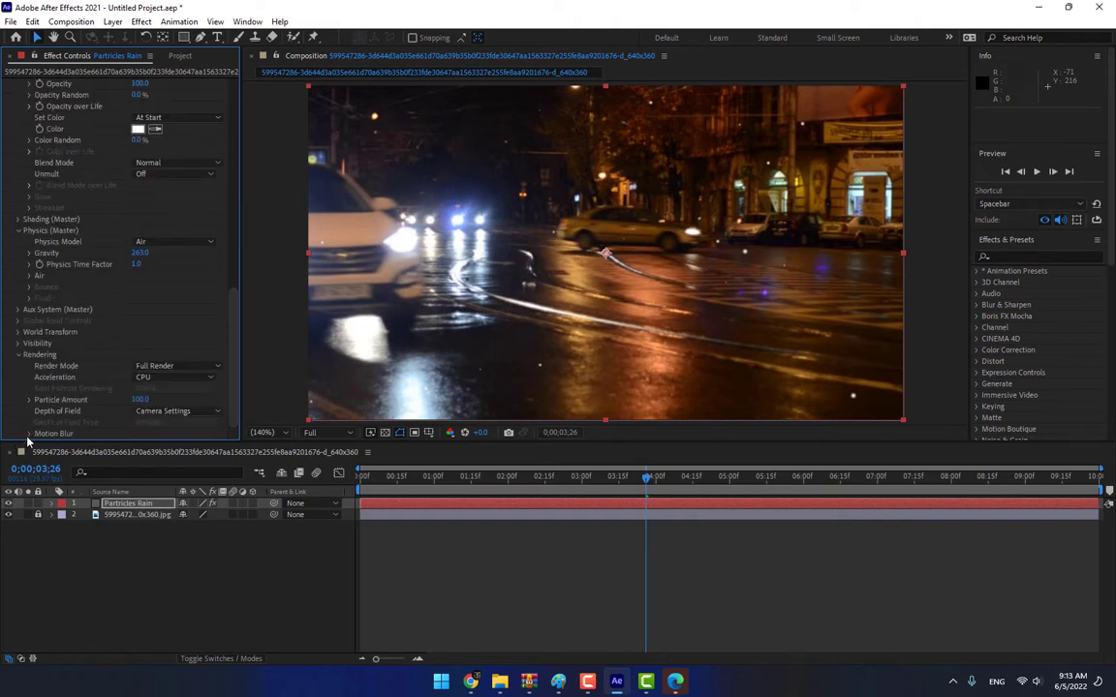
{"action": "left_click", "coordinate": [28, 434]}
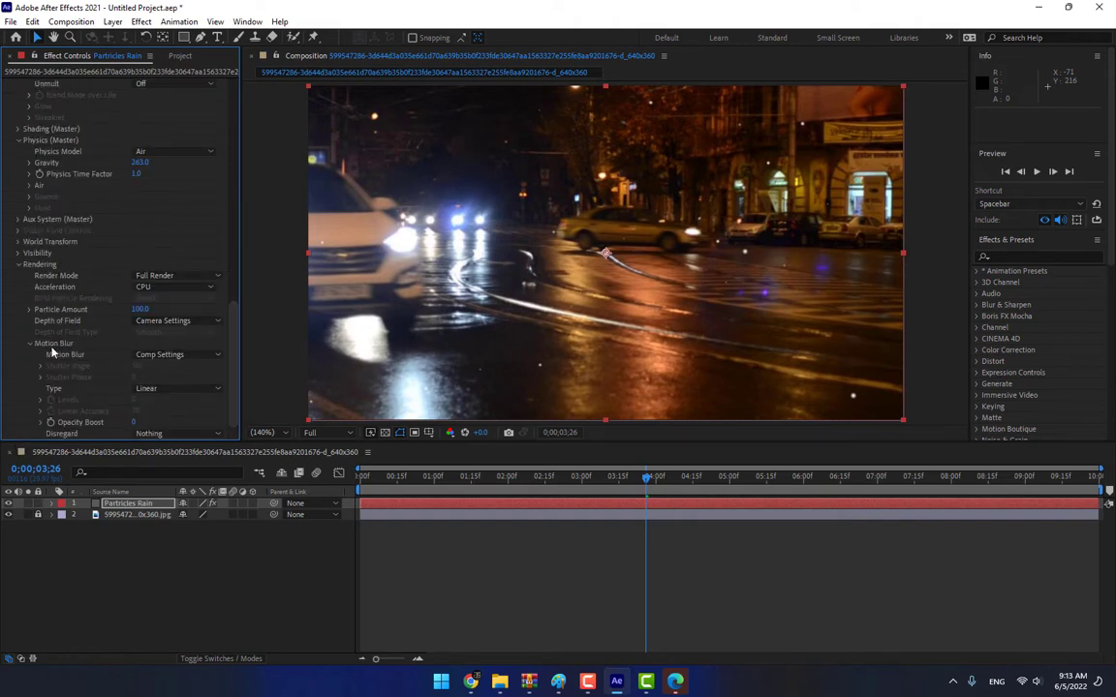
{"action": "left_click", "coordinate": [155, 354]}
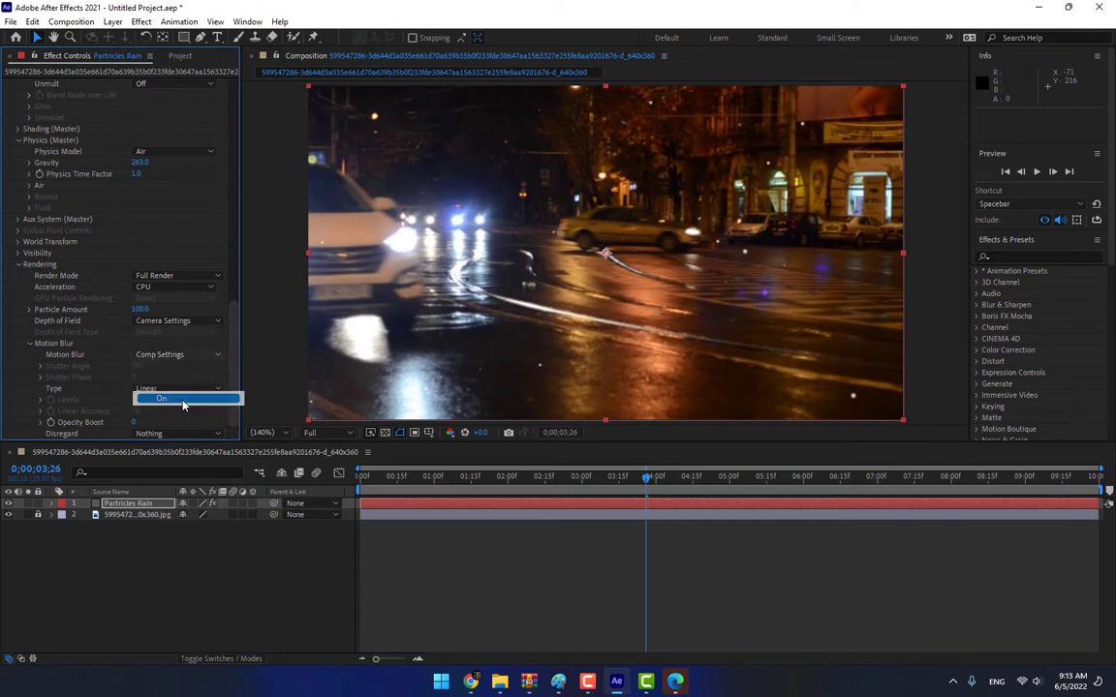
{"action": "left_click", "coordinate": [140, 395]}
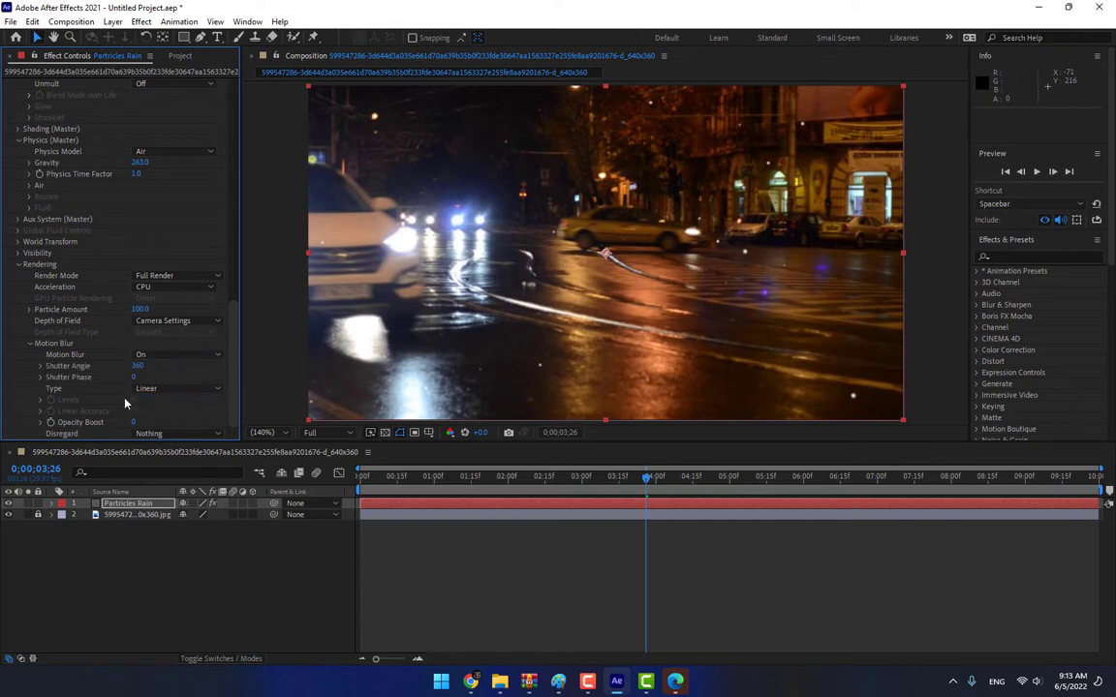
{"action": "left_click", "coordinate": [1034, 173]}
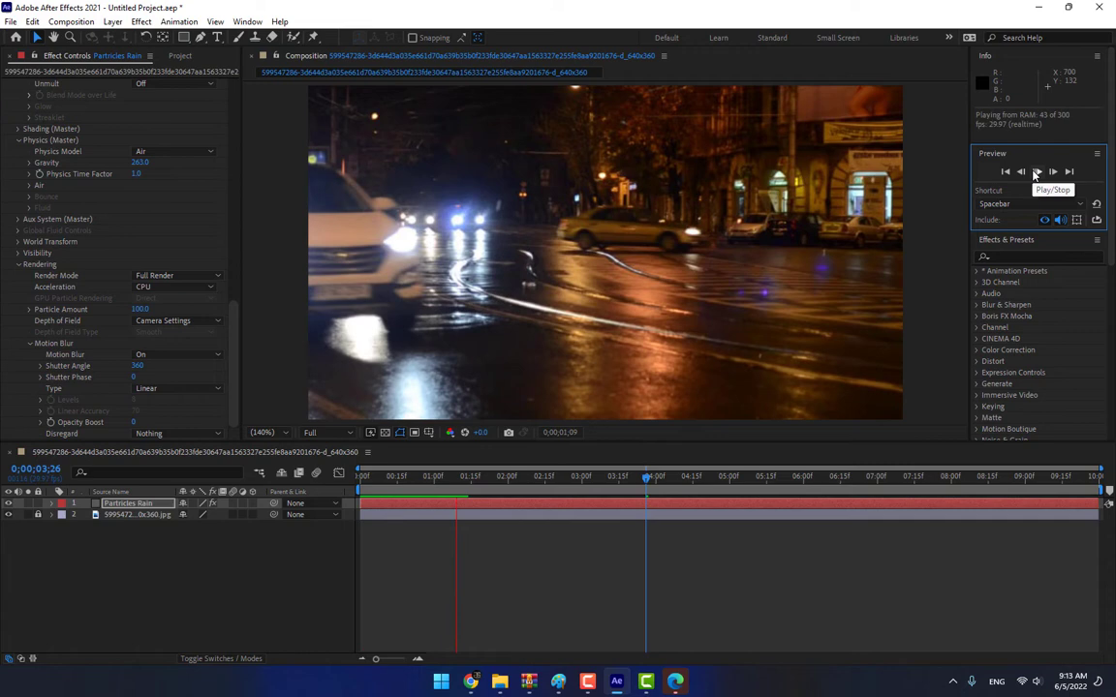
{"action": "left_click", "coordinate": [1034, 173]}
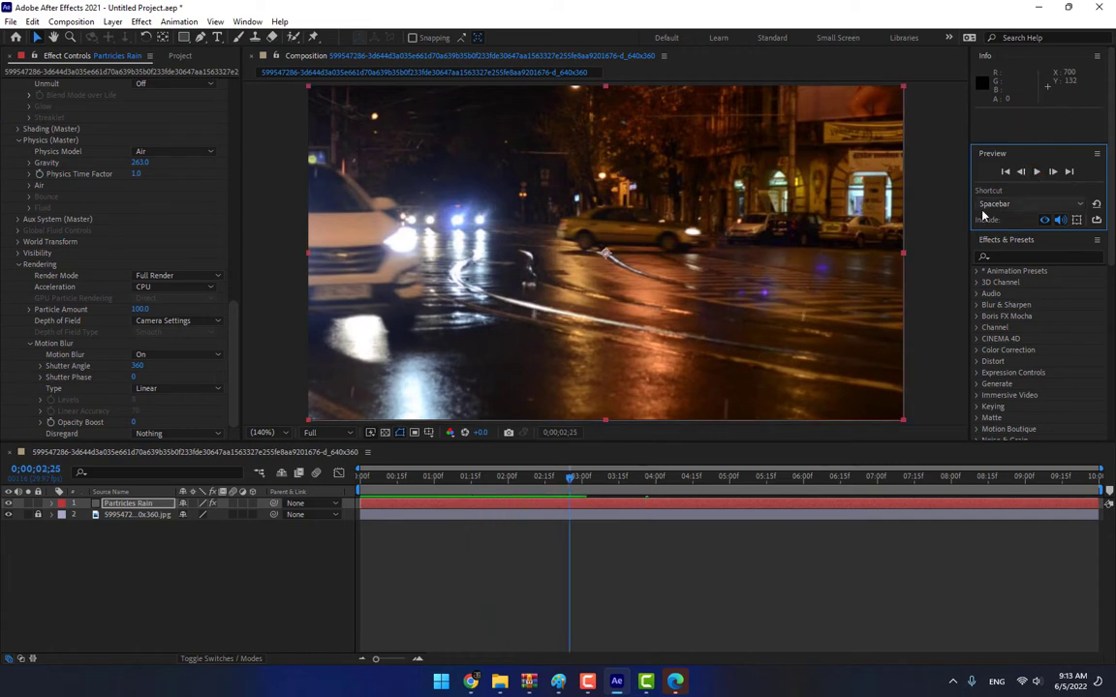
- Move the rain emitter up to the frame's top edge and preview it
{"action": "scroll", "coordinate": [548, 256], "scroll_direction": "down", "scroll_amount": 2}
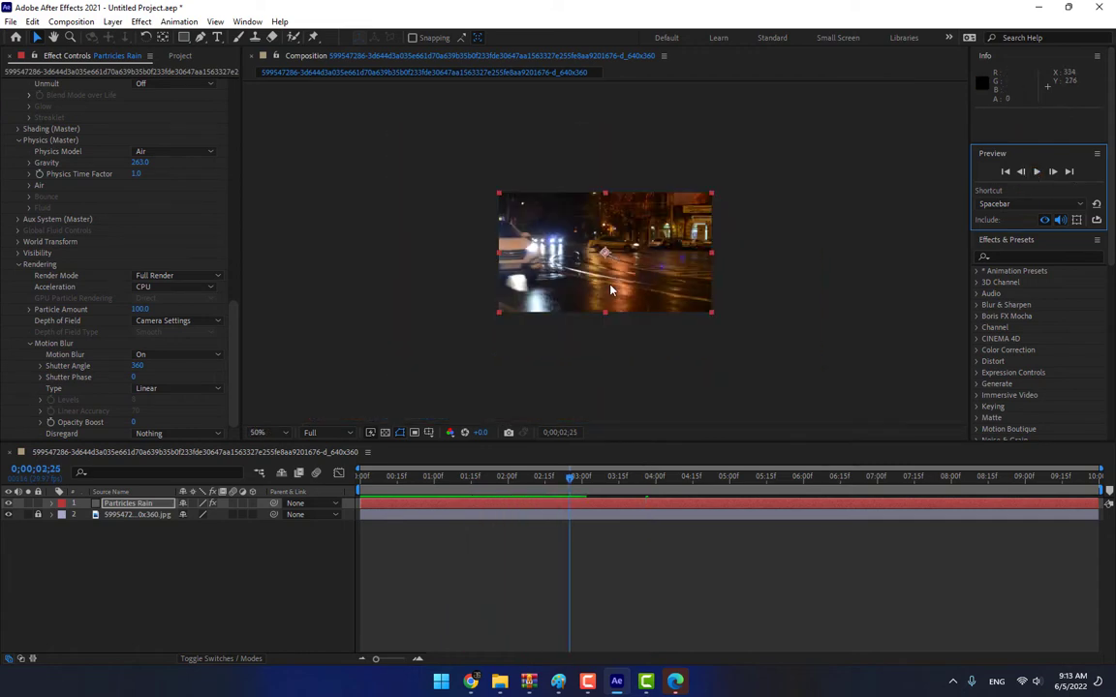
{"action": "scroll", "coordinate": [562, 276], "scroll_direction": "up", "scroll_amount": 1}
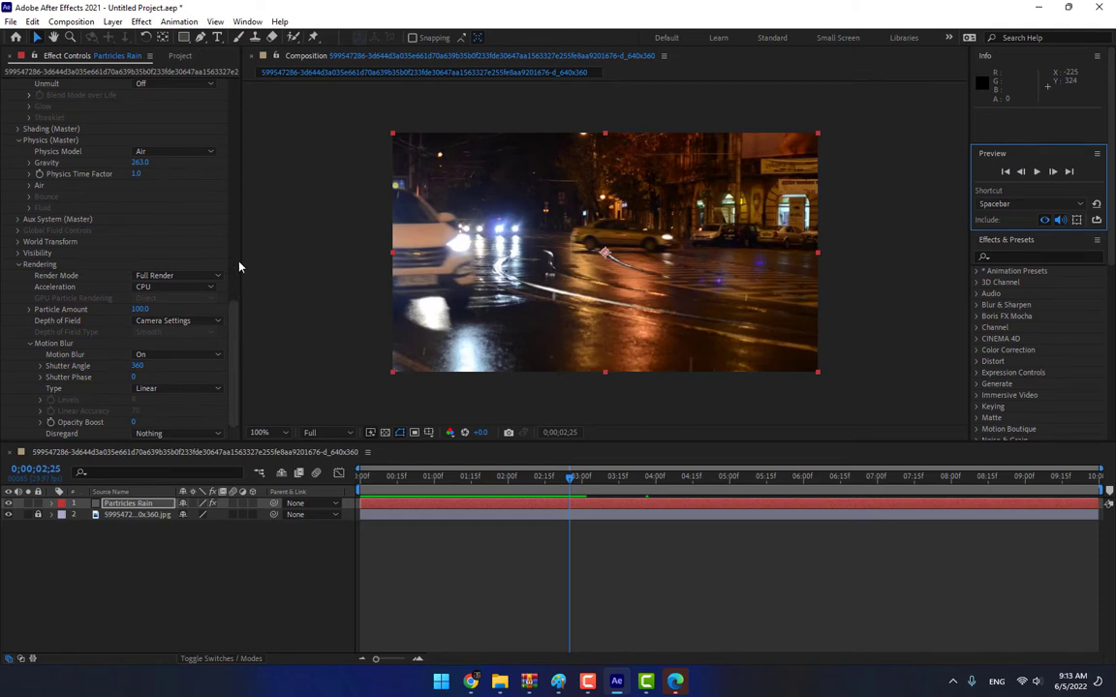
{"action": "left_click_drag", "start_coordinate": [233, 329], "coordinate": [235, 125]}
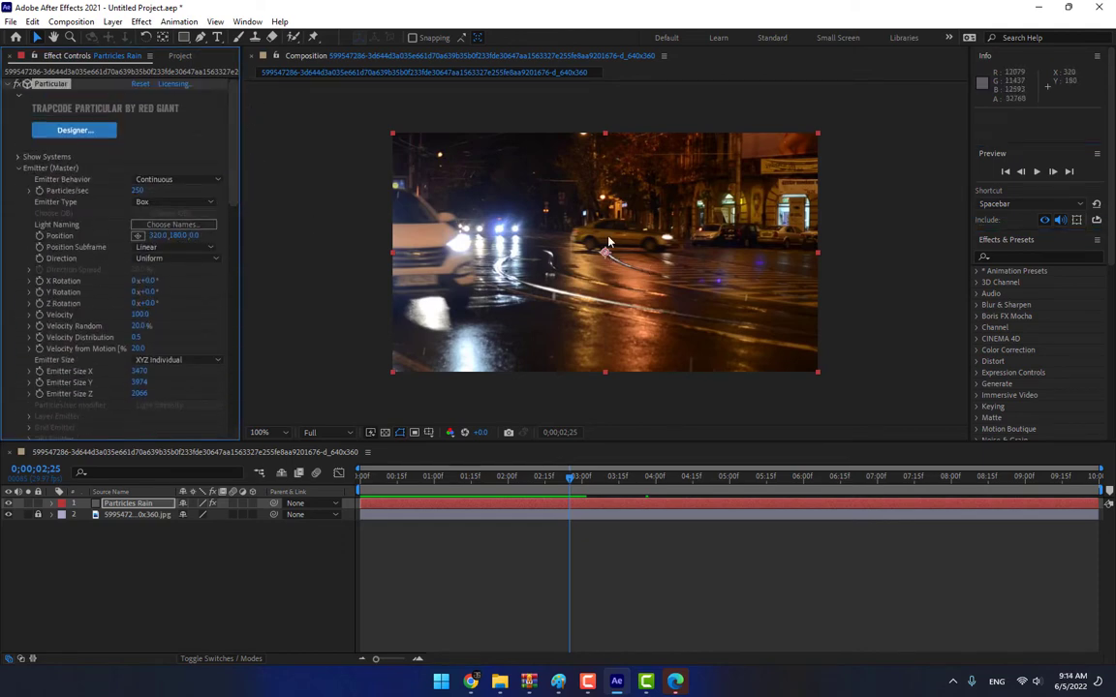
{"action": "left_click_drag", "start_coordinate": [608, 242], "coordinate": [604, 90]}
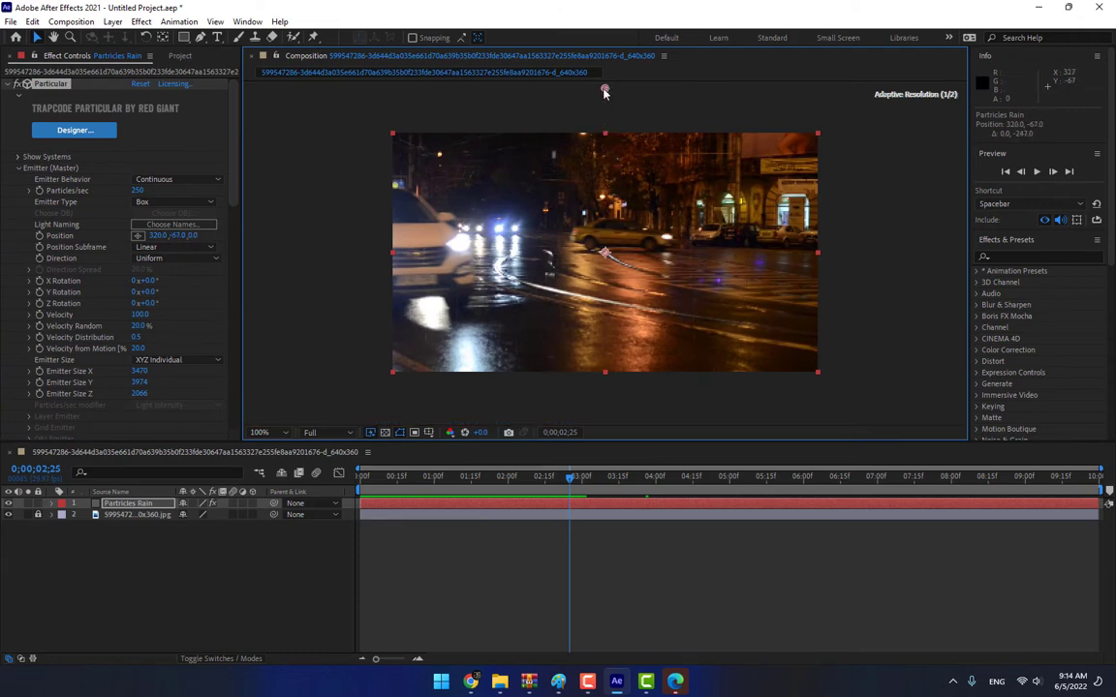
{"action": "left_click", "coordinate": [1037, 171]}
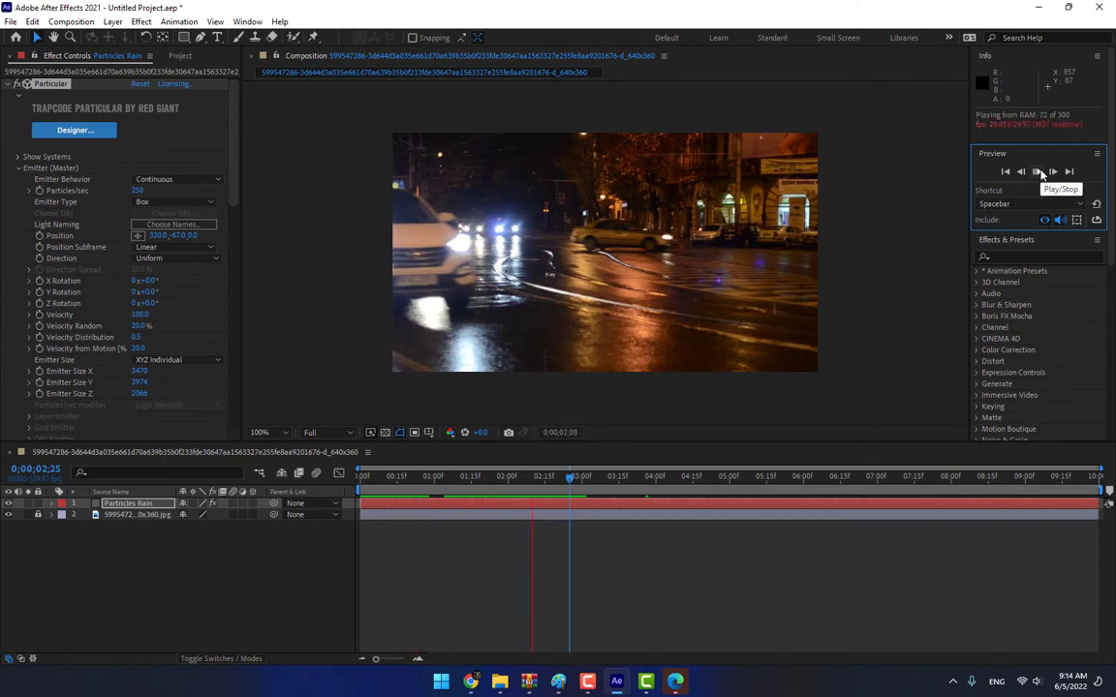
{"action": "left_click", "coordinate": [1038, 172]}
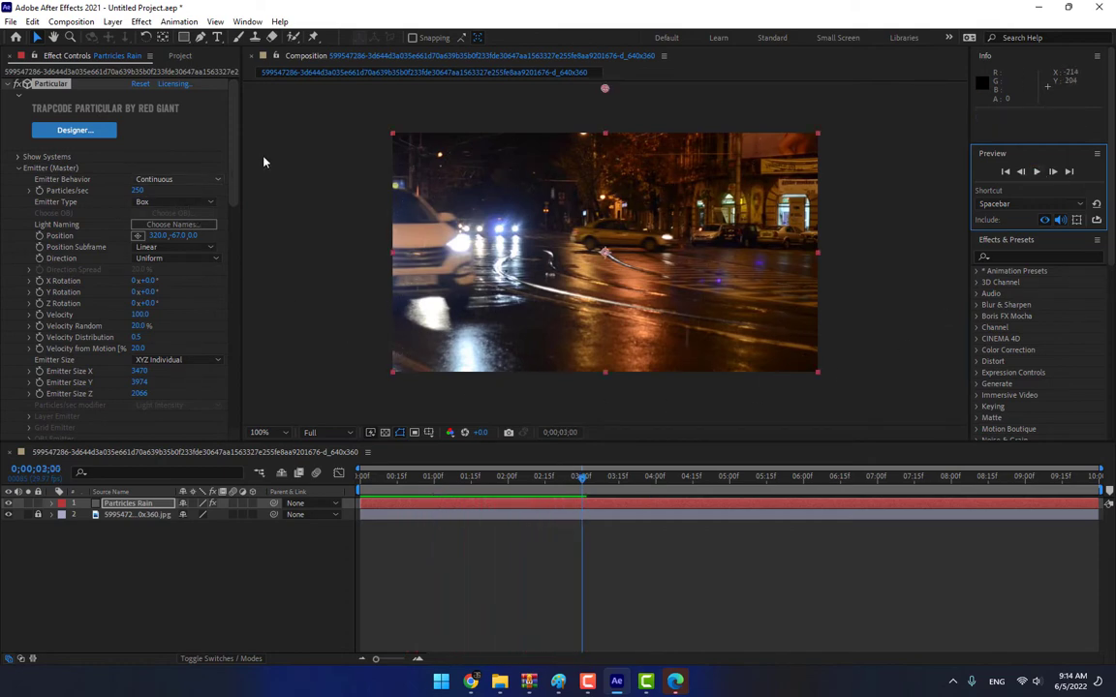
- Zero the emitter's Velocity, Velocity Random, Distribution and Velocity from Motion, then preview
{"action": "scroll", "coordinate": [233, 162], "scroll_direction": "down", "scroll_amount": 2}
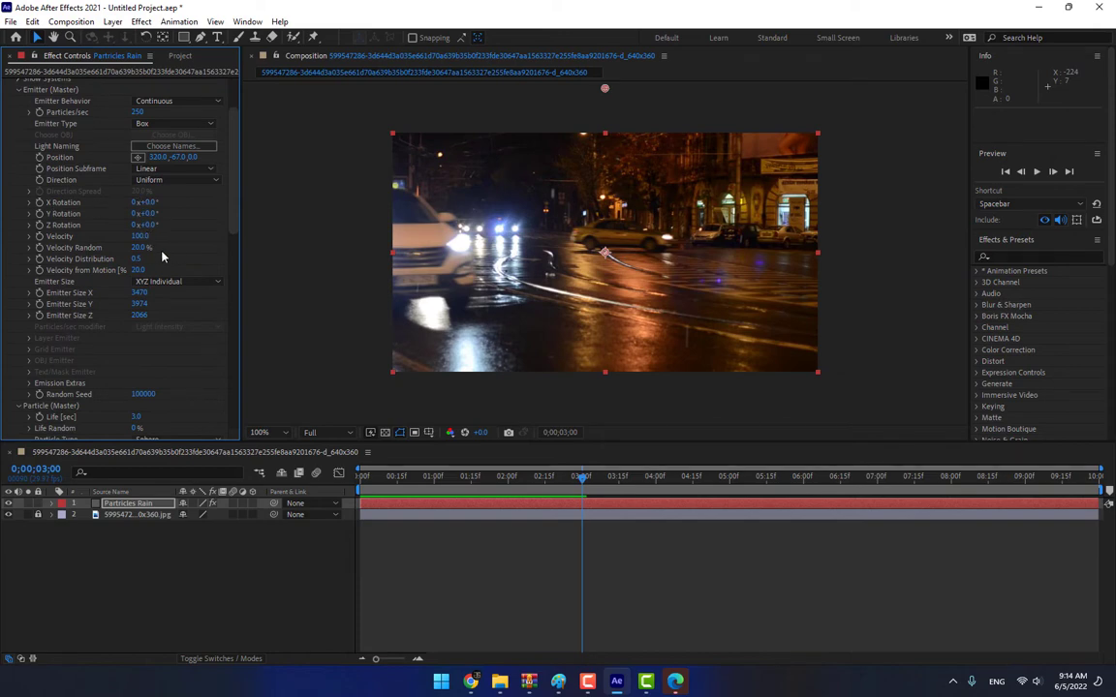
{"action": "left_click", "coordinate": [140, 236]}
{"action": "type", "text": "0"}
{"action": "key", "text": "Tab"}
{"action": "type", "text": "0"}
{"action": "key", "text": "Tab"}
{"action": "type", "text": "0"}
{"action": "type", "text": "0"}
{"action": "key", "text": "Tab"}
{"action": "key", "text": "Return"}
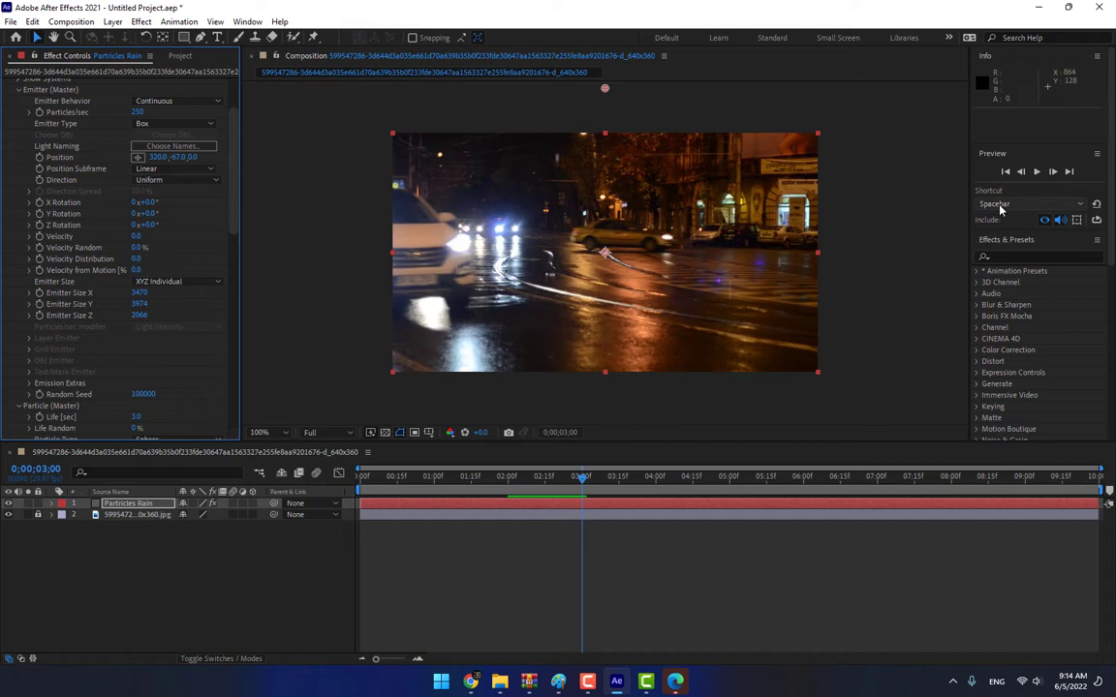
{"action": "left_click", "coordinate": [1036, 172]}
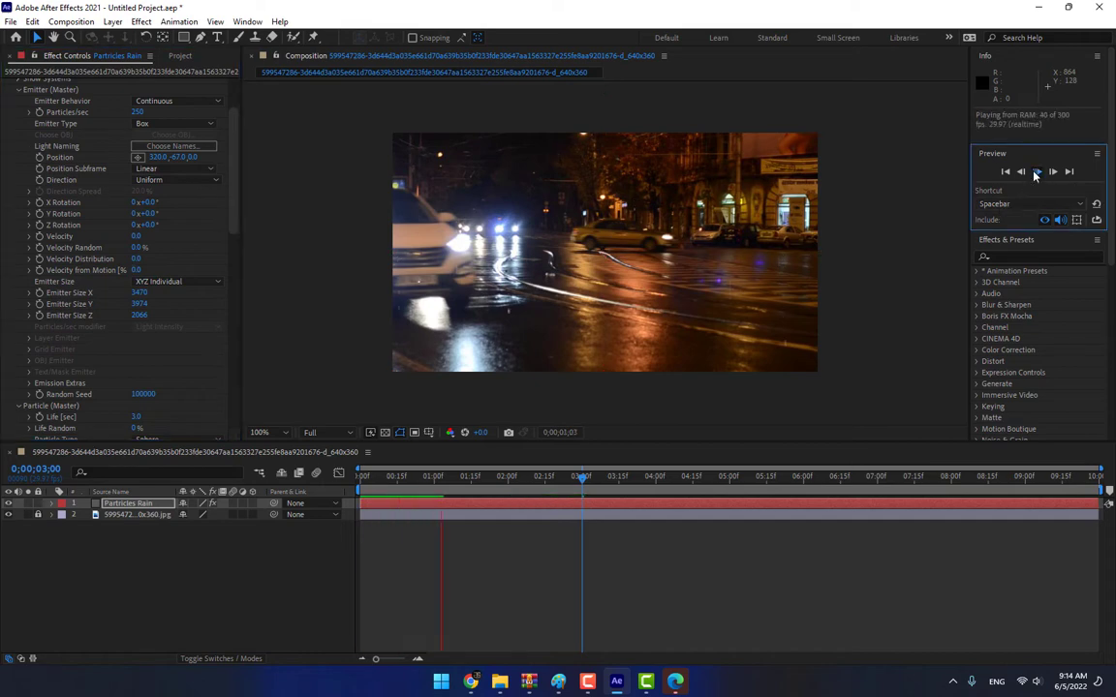
{"action": "key", "text": "space"}
- Lift the emitter far above the frame to 320, -463 and fit the viewer
{"action": "key", "text": "comma"}
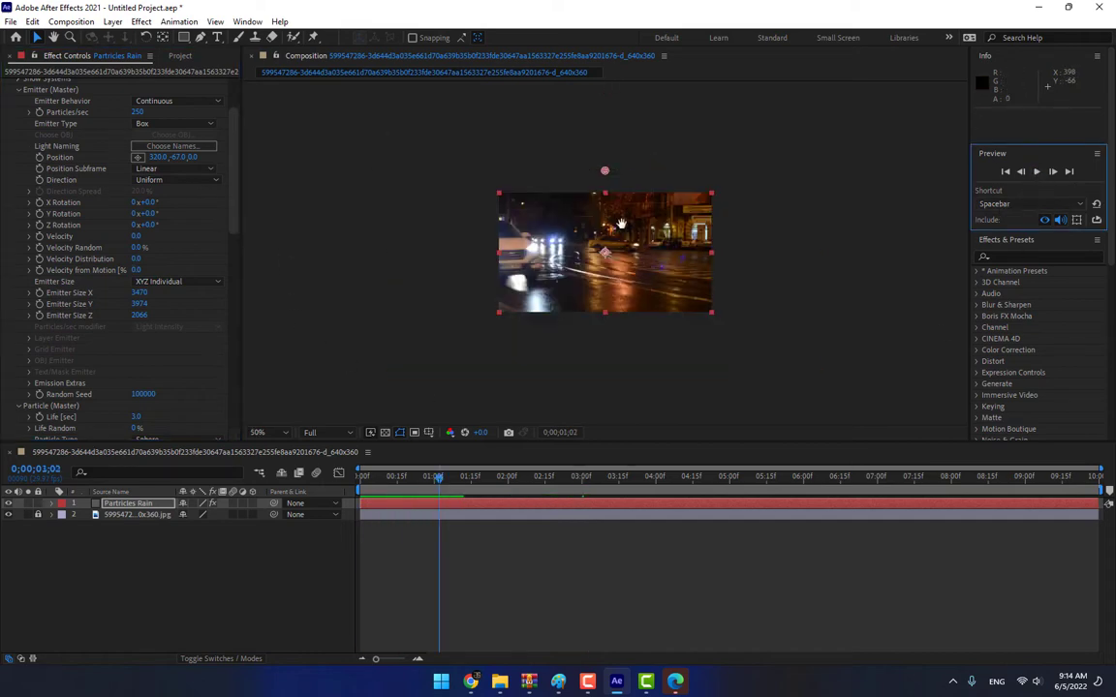
{"action": "mouse_move", "coordinate": [609, 169]}
{"action": "left_mouse_down"}
{"action": "mouse_move", "coordinate": [599, 223]}
{"action": "mouse_move", "coordinate": [596, 127]}
{"action": "left_mouse_up"}
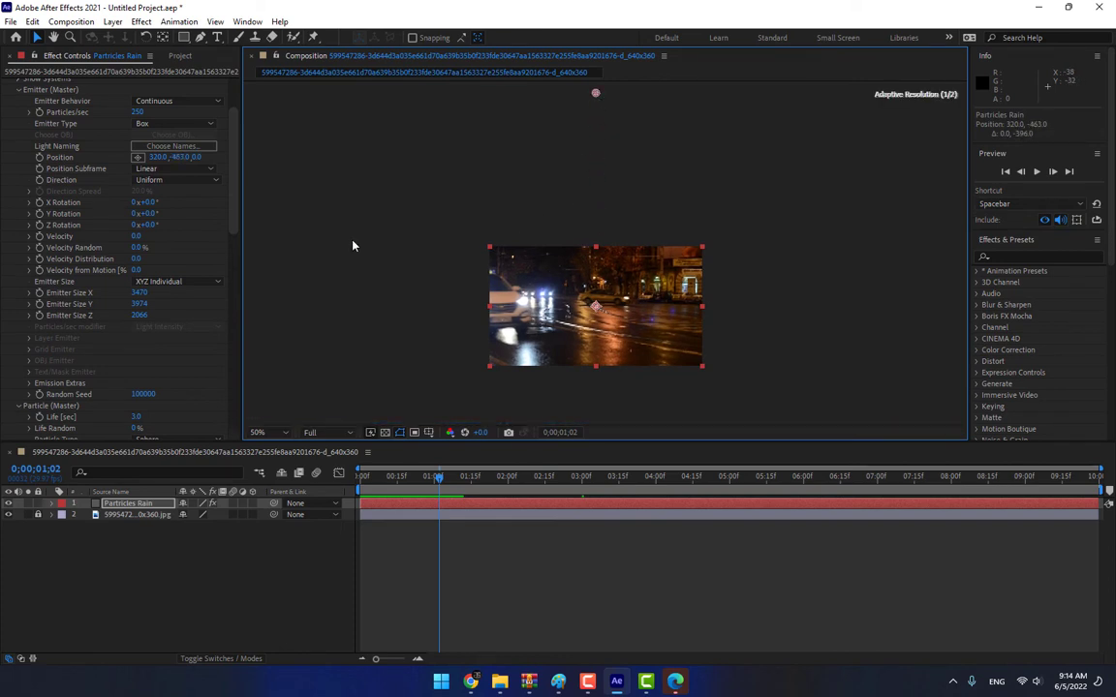
{"action": "key", "text": "period"}
{"action": "left_click", "coordinate": [259, 433]}
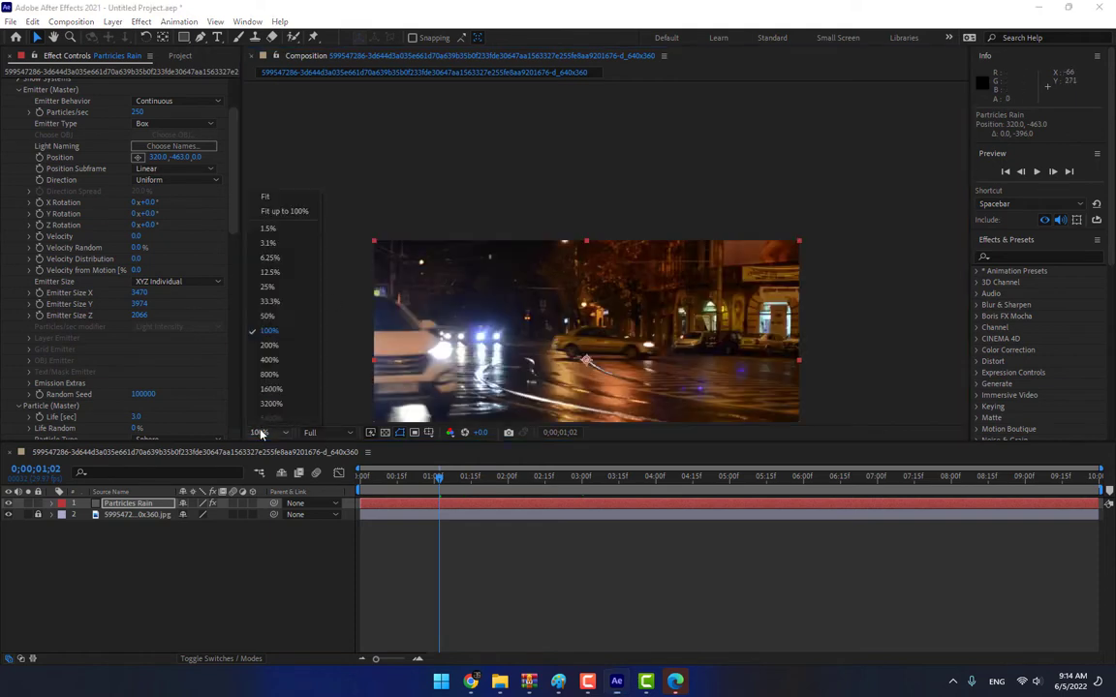
{"action": "left_click", "coordinate": [266, 195]}
{"action": "scroll", "coordinate": [209, 184], "scroll_direction": "down", "scroll_amount": 5}
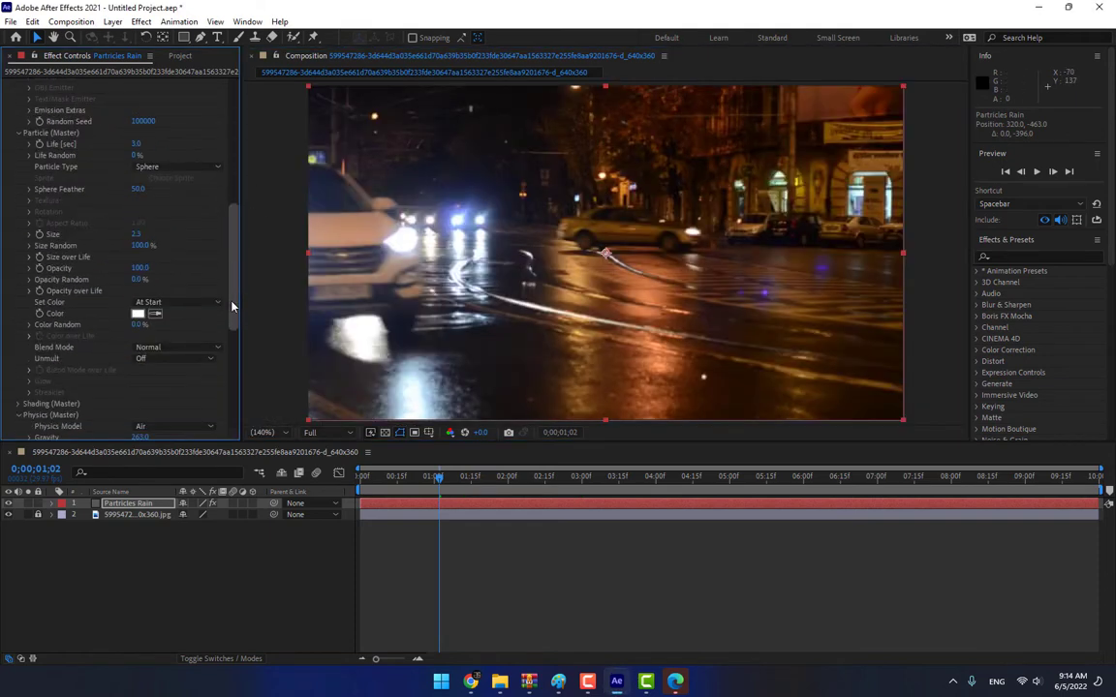
{"action": "left_click_drag", "start_coordinate": [232, 306], "coordinate": [206, 177]}
- Increase emission to 750 particles per second and preview the denser rain
{"action": "left_click", "coordinate": [141, 135]}
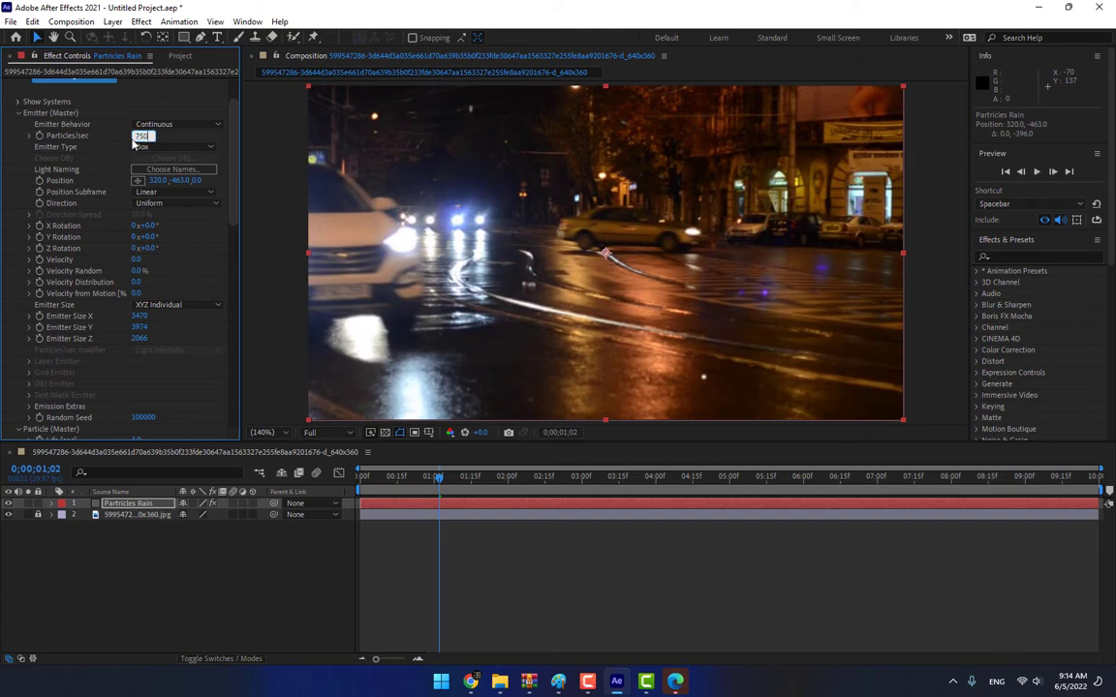
{"action": "key", "text": "Return"}
{"action": "left_click", "coordinate": [1036, 172]}
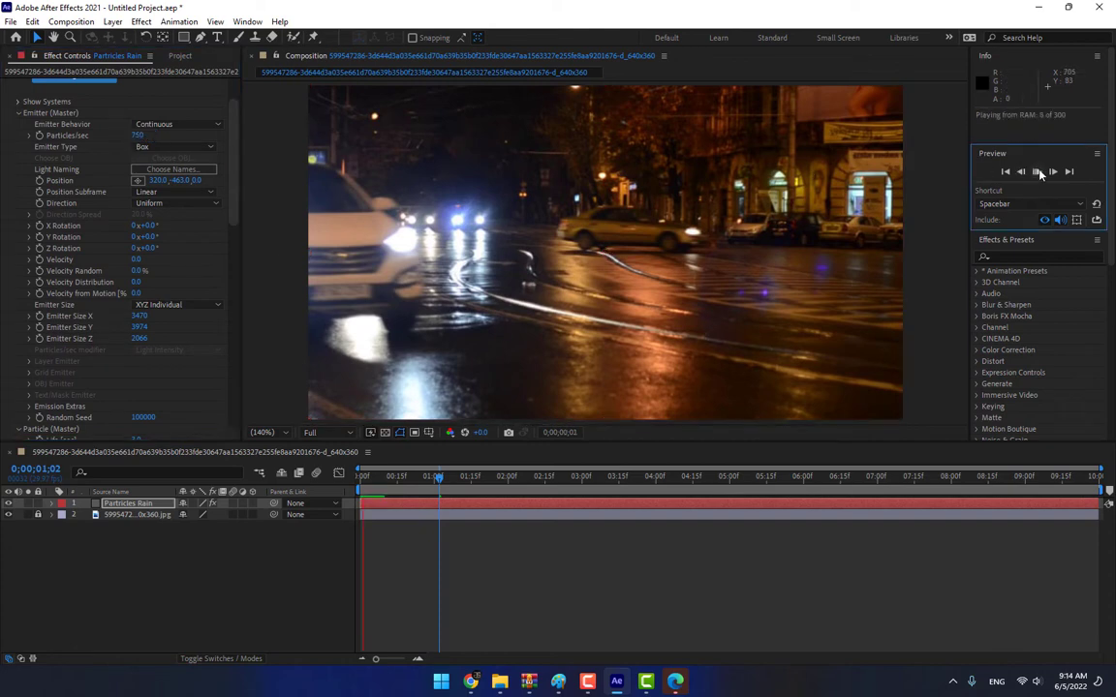
{"action": "left_click", "coordinate": [1039, 174]}
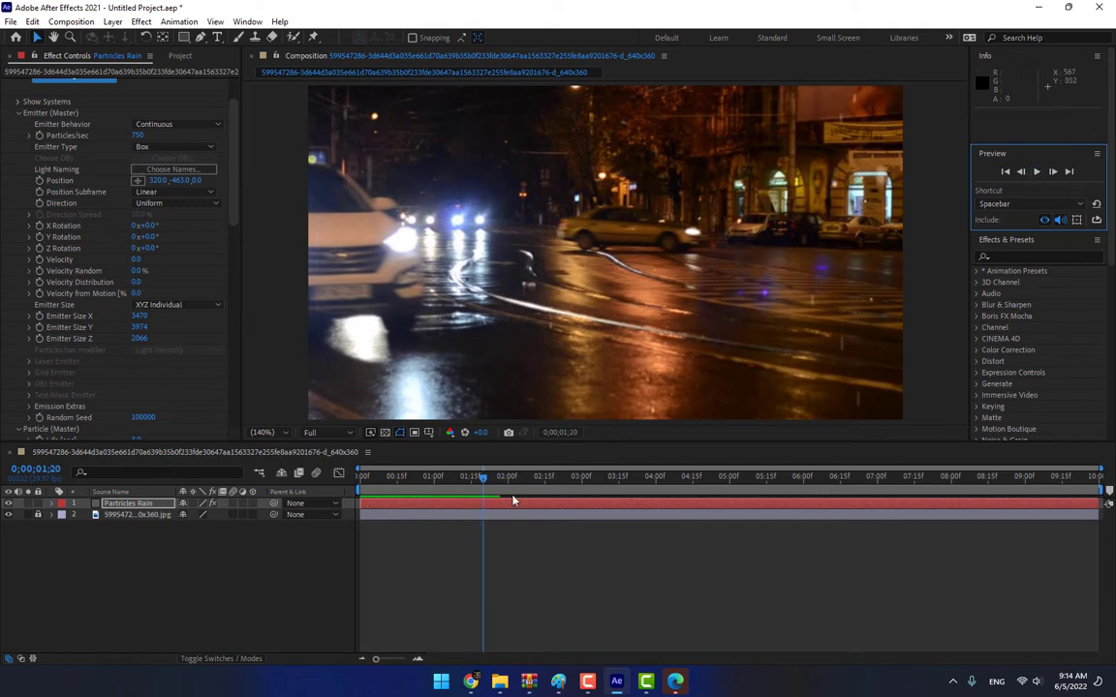
- Raise Gravity to 520 and preview the faster-falling rain
{"action": "left_click_drag", "start_coordinate": [232, 145], "coordinate": [231, 355]}
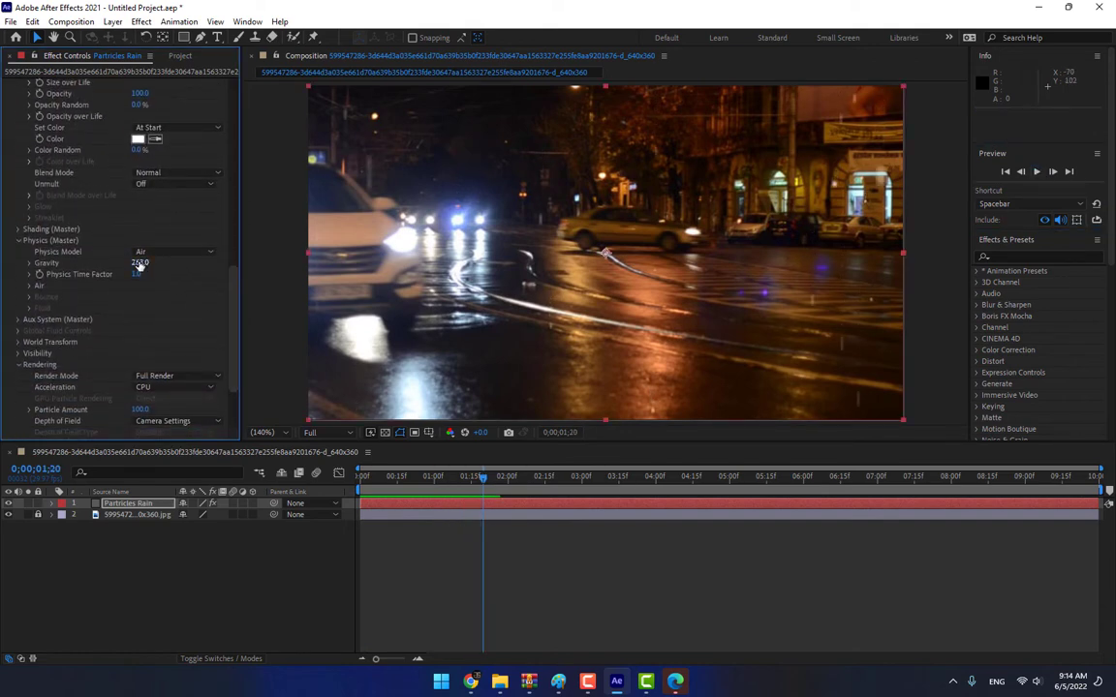
{"action": "left_click", "coordinate": [141, 263]}
{"action": "type", "text": "520"}
{"action": "key", "text": "Return"}
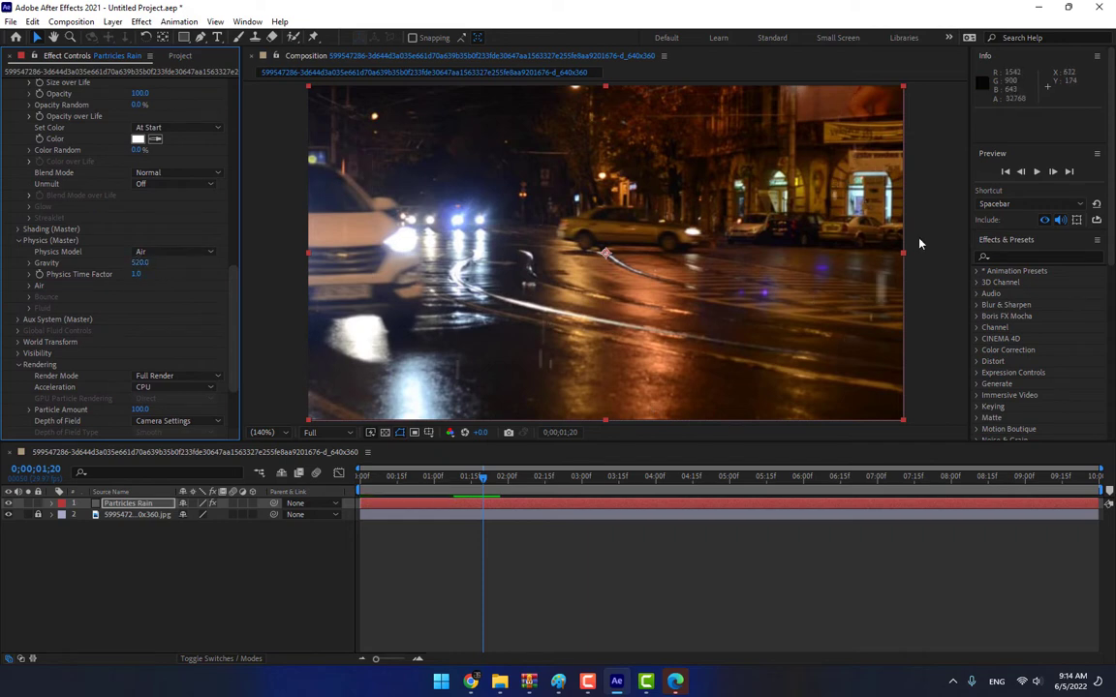
{"action": "left_click", "coordinate": [1037, 172]}
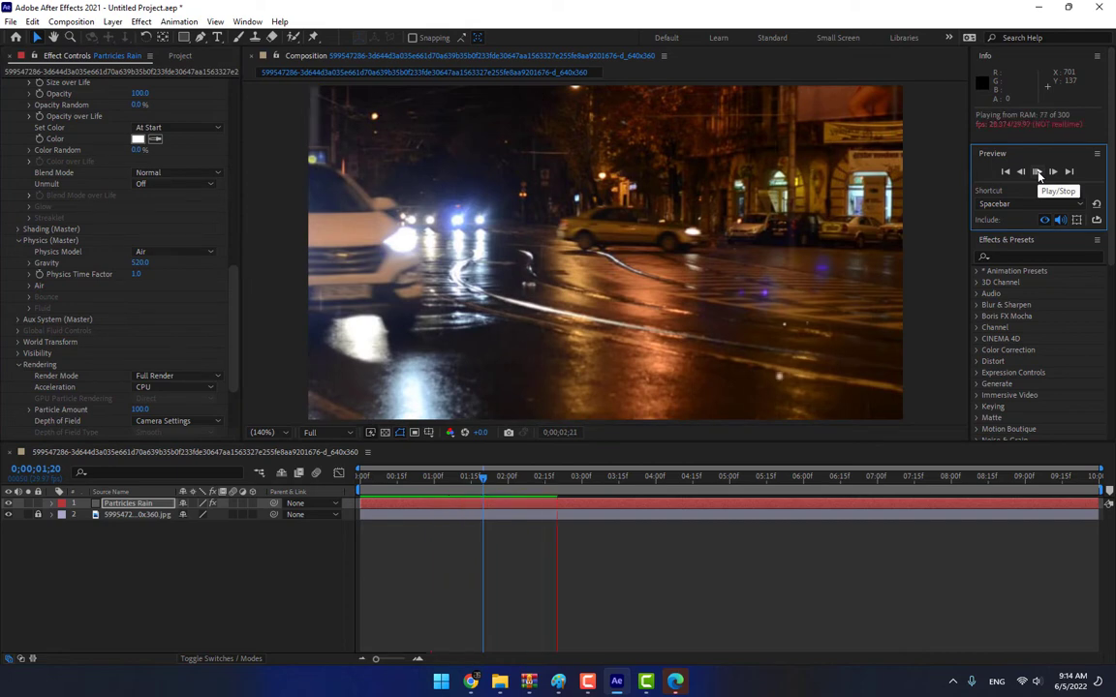
{"action": "left_click", "coordinate": [1038, 172]}
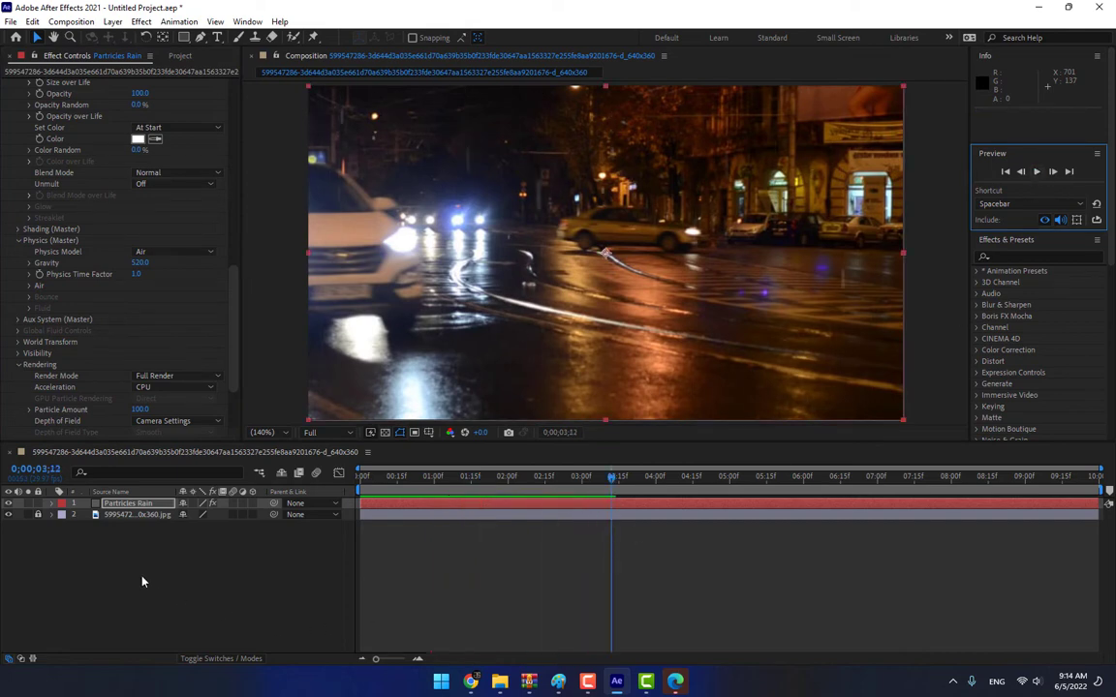
- Create Camera 1 with the Custom preset left unchanged
{"action": "right_click", "coordinate": [210, 566]}
{"action": "mouse_move", "coordinate": [242, 402]}
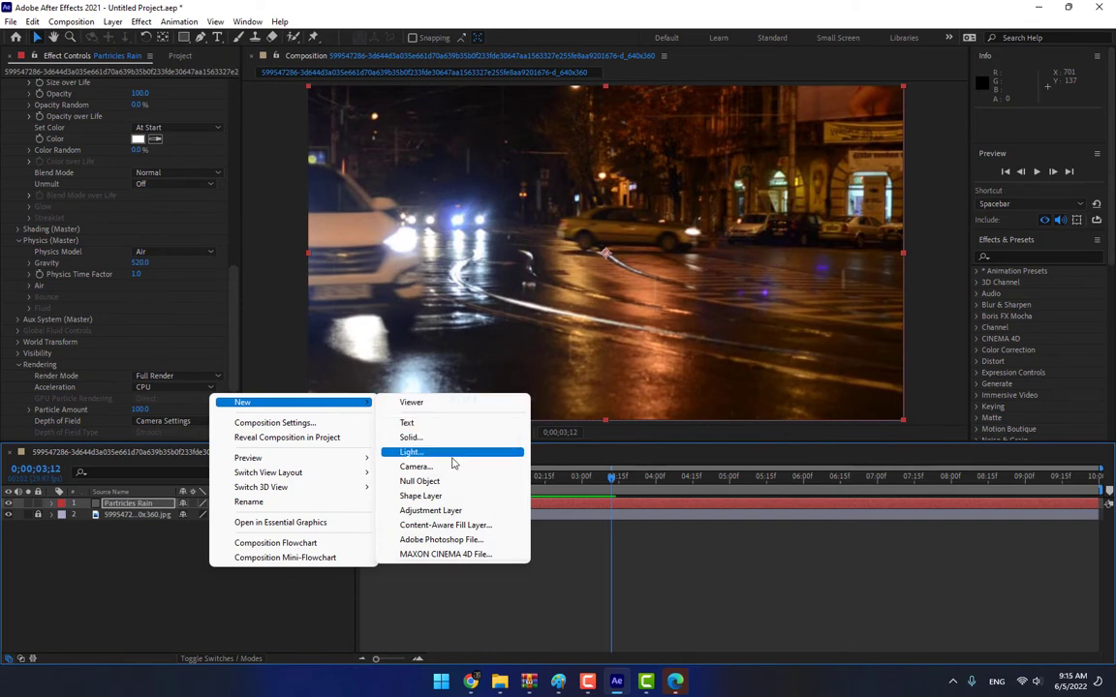
{"action": "left_click", "coordinate": [412, 465]}
{"action": "left_click", "coordinate": [542, 206]}
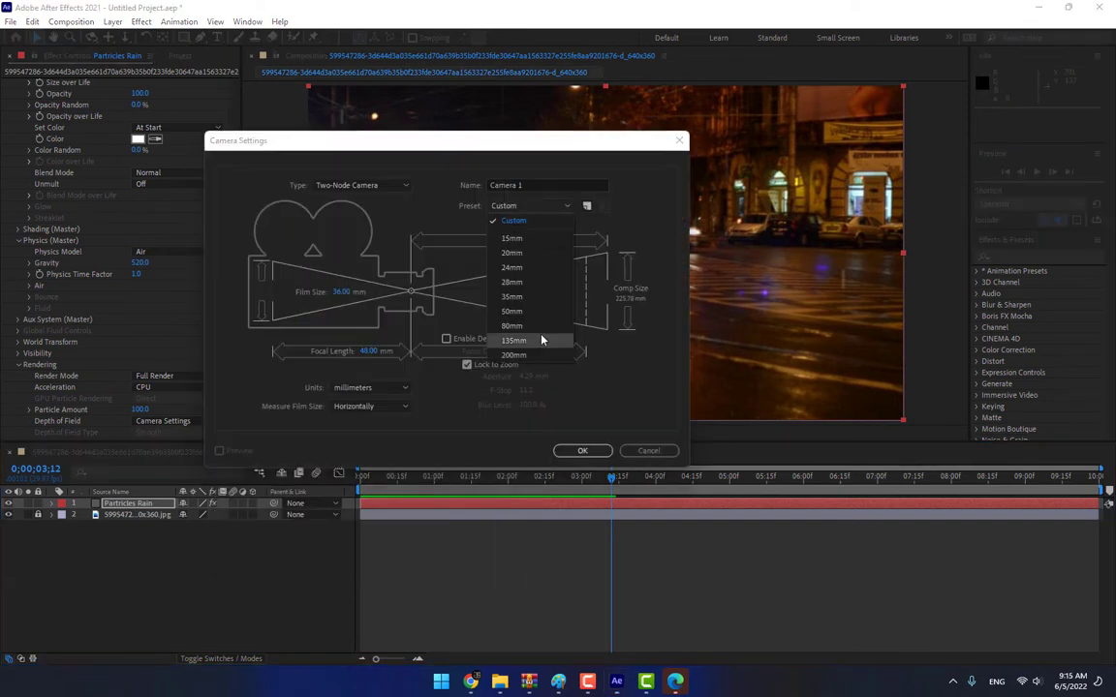
{"action": "key", "text": "Escape"}
{"action": "left_click", "coordinate": [579, 450]}
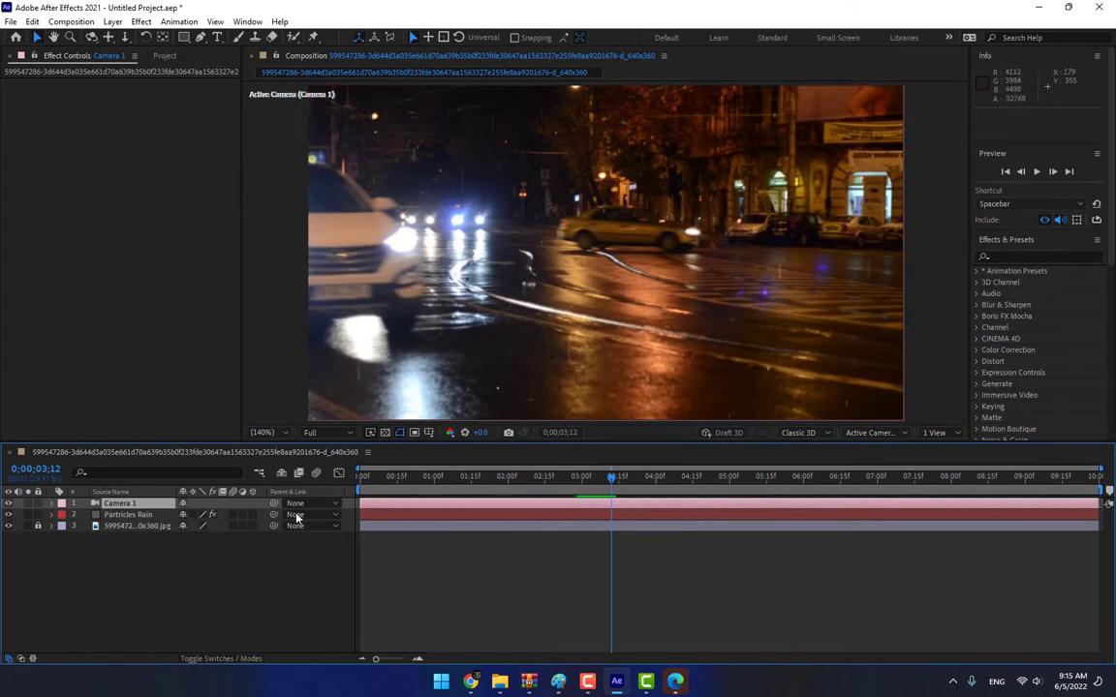
- Set the Particle (Master) Size to 1.7
{"action": "left_click", "coordinate": [129, 515]}
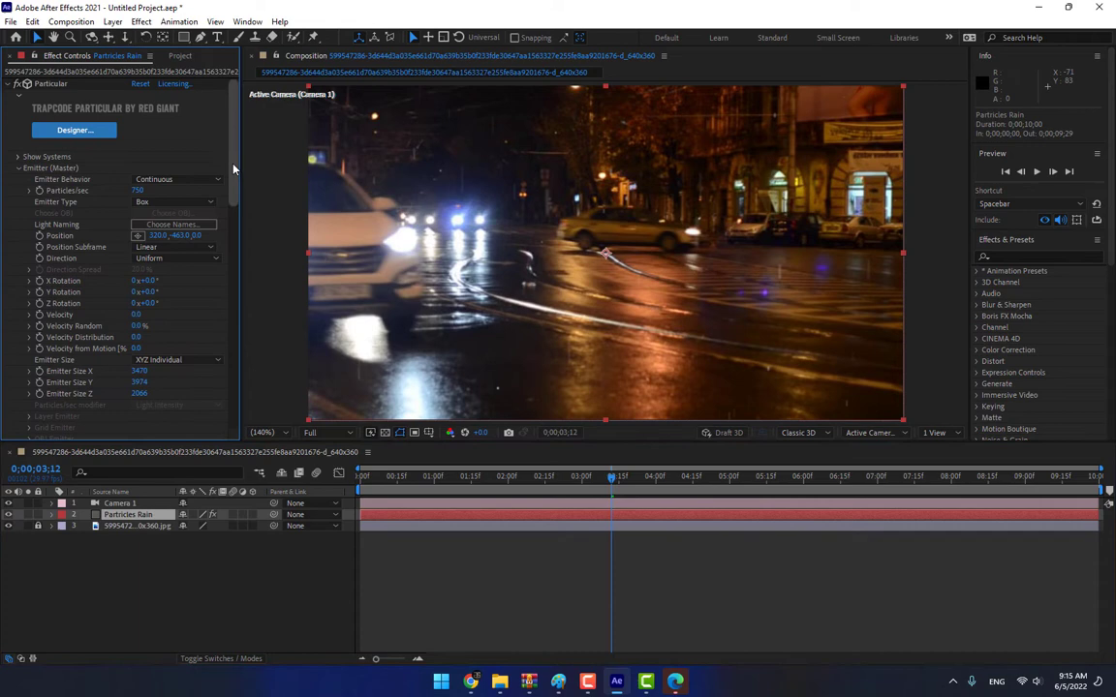
{"action": "scroll", "coordinate": [213, 242], "scroll_direction": "down", "scroll_amount": 6}
{"action": "scroll", "coordinate": [226, 264], "scroll_direction": "down", "scroll_amount": 2}
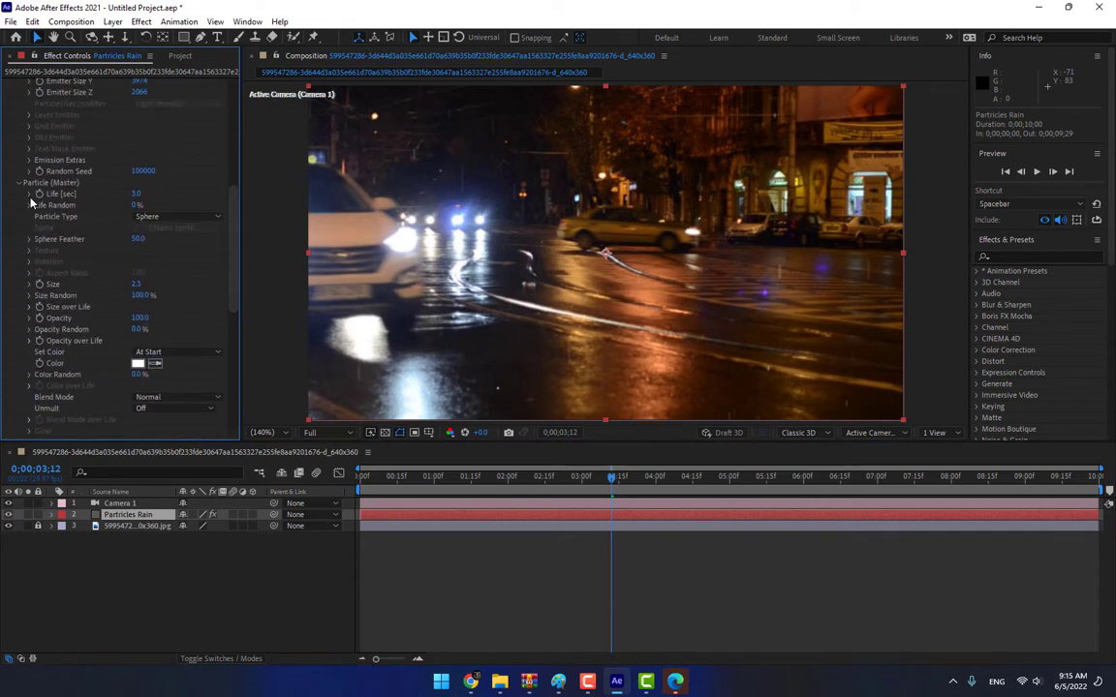
{"action": "left_click", "coordinate": [137, 285]}
{"action": "type", "text": "1.7"}
{"action": "key", "text": "Return"}
- Extend particle Life to 5 seconds and preview the rain through the camera
{"action": "key", "text": "Return"}
{"action": "left_click", "coordinate": [136, 195]}
{"action": "type", "text": "5"}
{"action": "key", "text": "Return"}
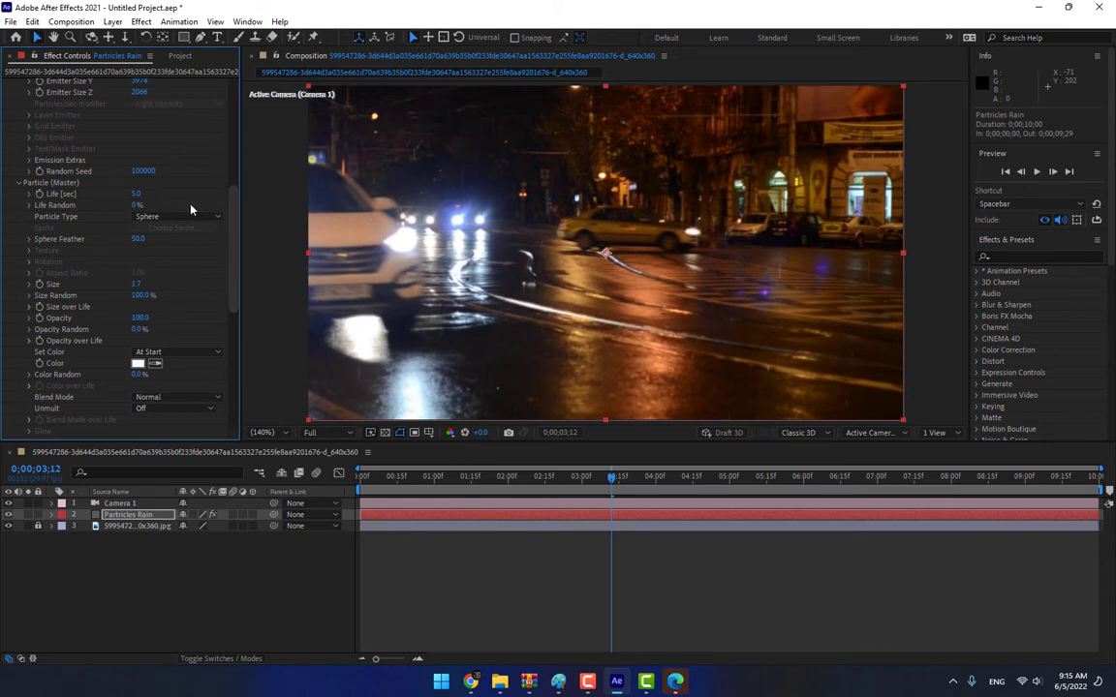
{"action": "left_click", "coordinate": [1036, 172]}
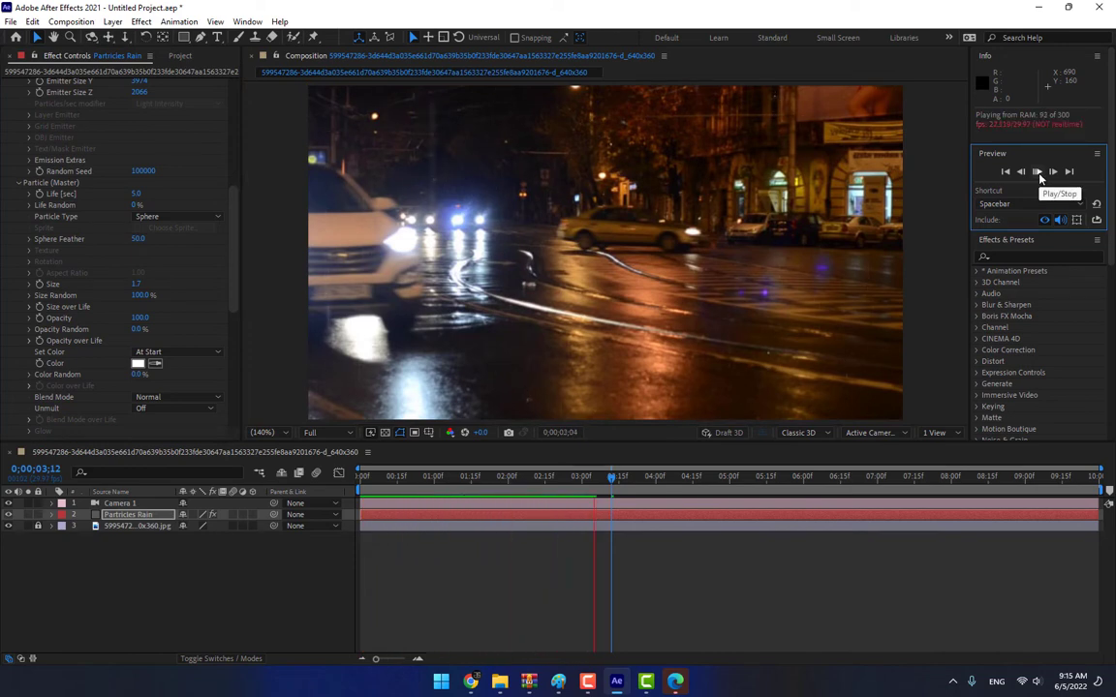
{"action": "left_click", "coordinate": [1036, 173]}
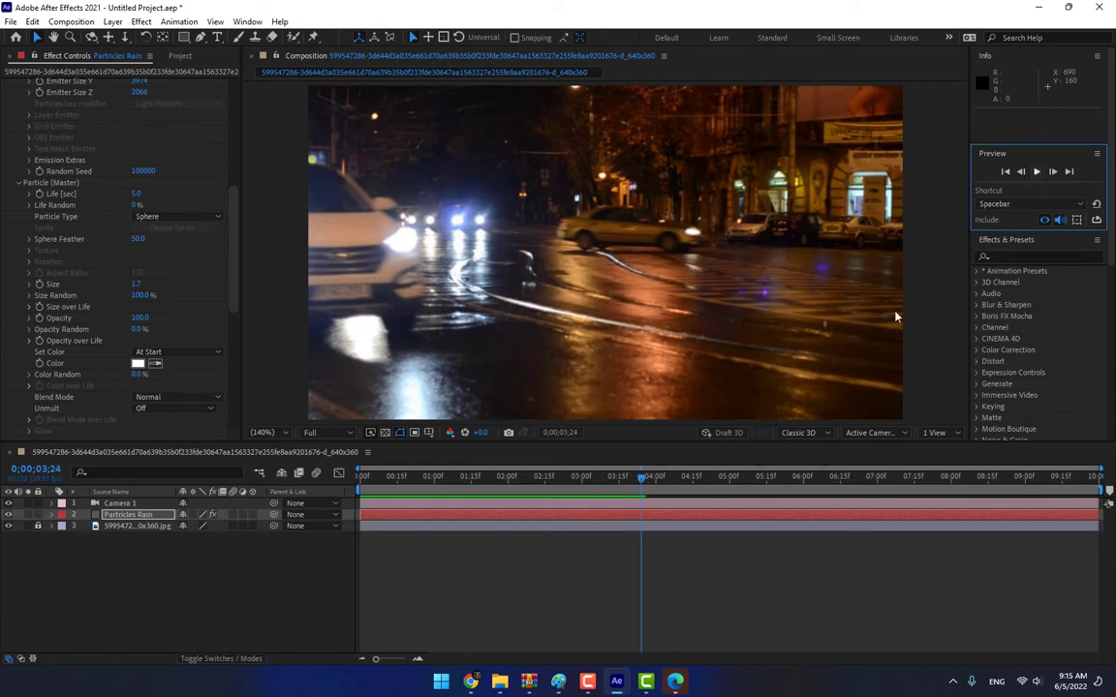
- Reset the emitter's X, Y and Z sizes to 0
{"action": "scroll", "coordinate": [634, 261], "scroll_direction": "down", "scroll_amount": 1}
{"action": "left_click_drag", "start_coordinate": [633, 261], "coordinate": [629, 365]}
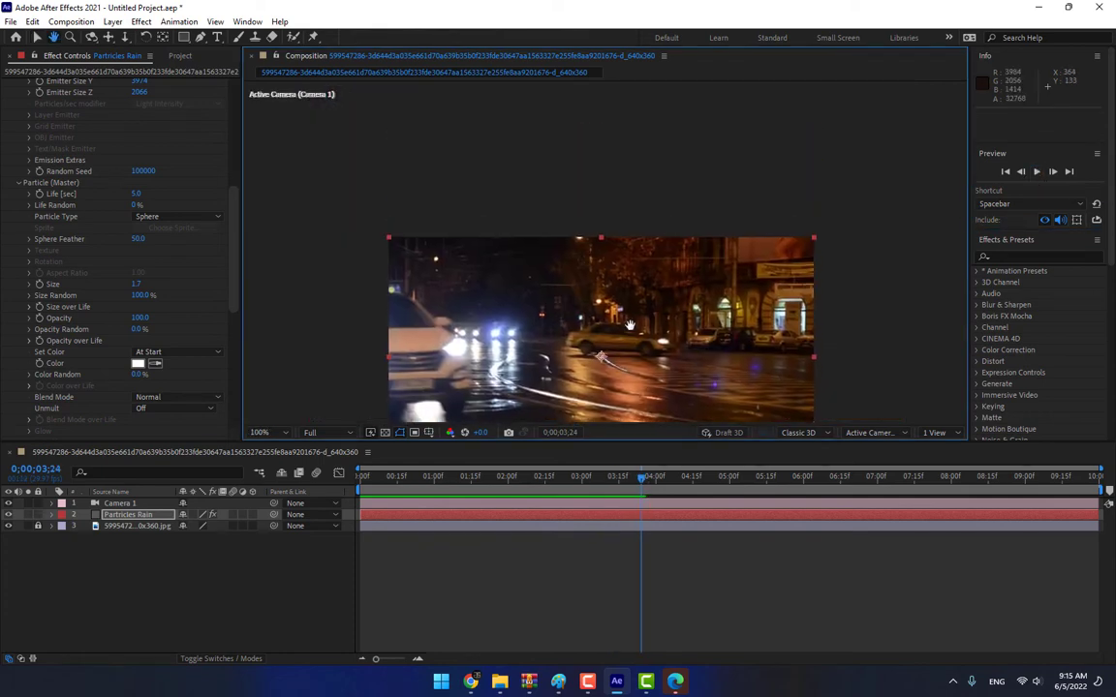
{"action": "left_click_drag", "start_coordinate": [232, 252], "coordinate": [234, 92]}
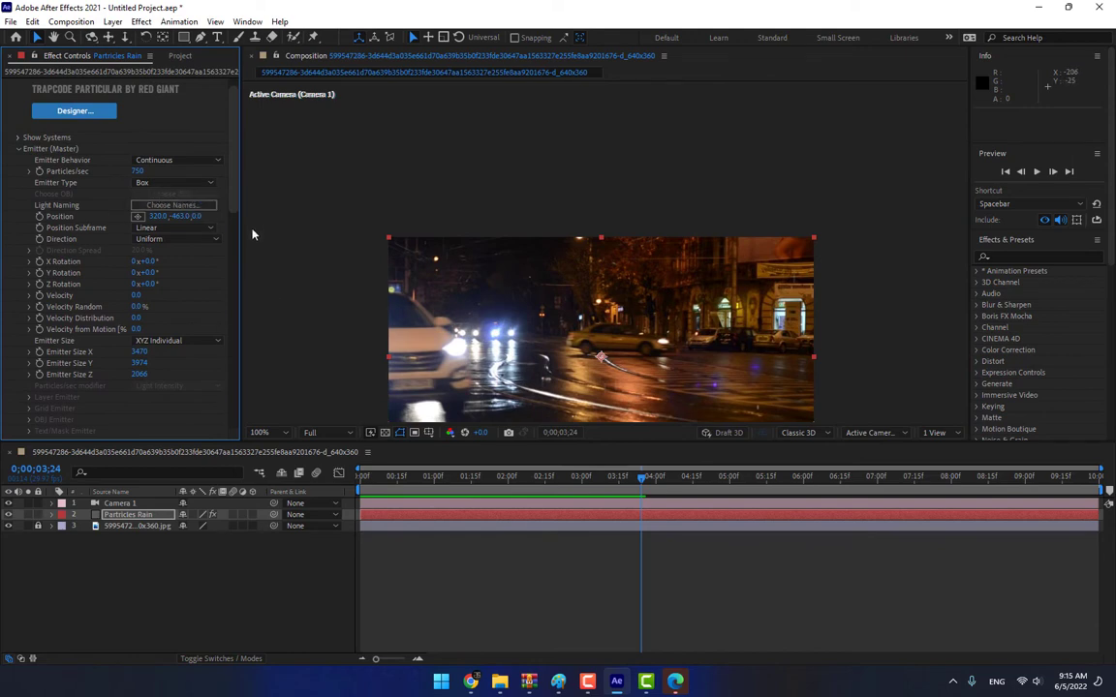
{"action": "left_click", "coordinate": [139, 352]}
{"action": "type", "text": "0"}
{"action": "key", "text": "Tab"}
{"action": "type", "text": "0"}
{"action": "key", "text": "Tab"}
{"action": "type", "text": "0"}
{"action": "key", "text": "Return"}
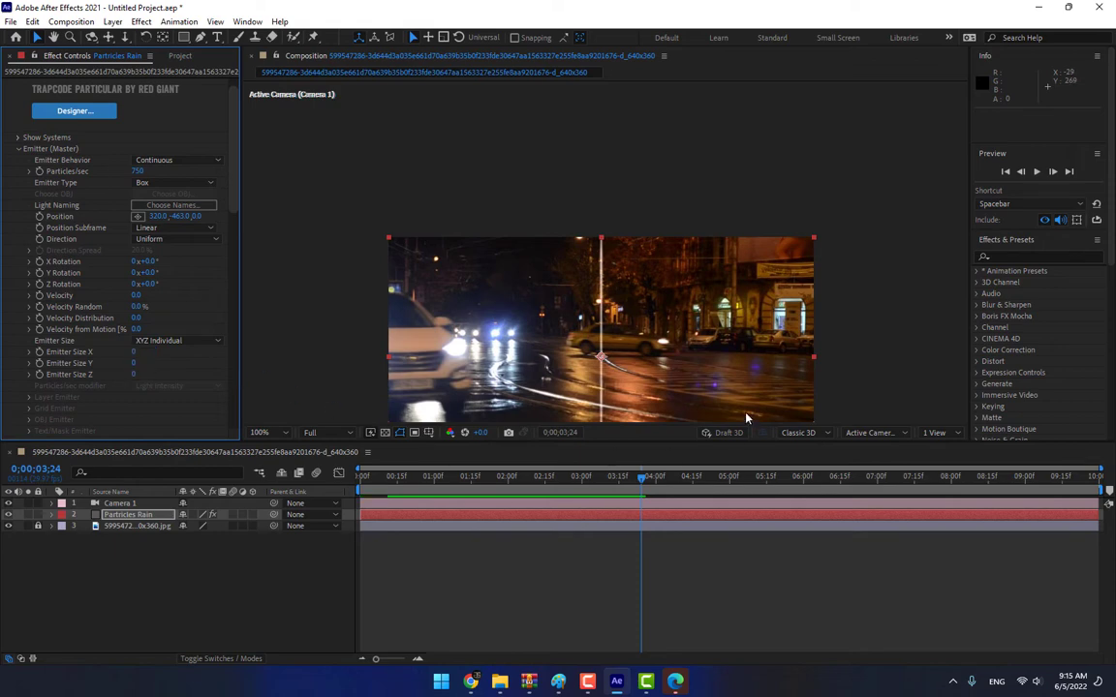
- Widen the emitter to 1580 on X and preview the rain
{"action": "left_click_drag", "start_coordinate": [746, 418], "coordinate": [734, 307]}
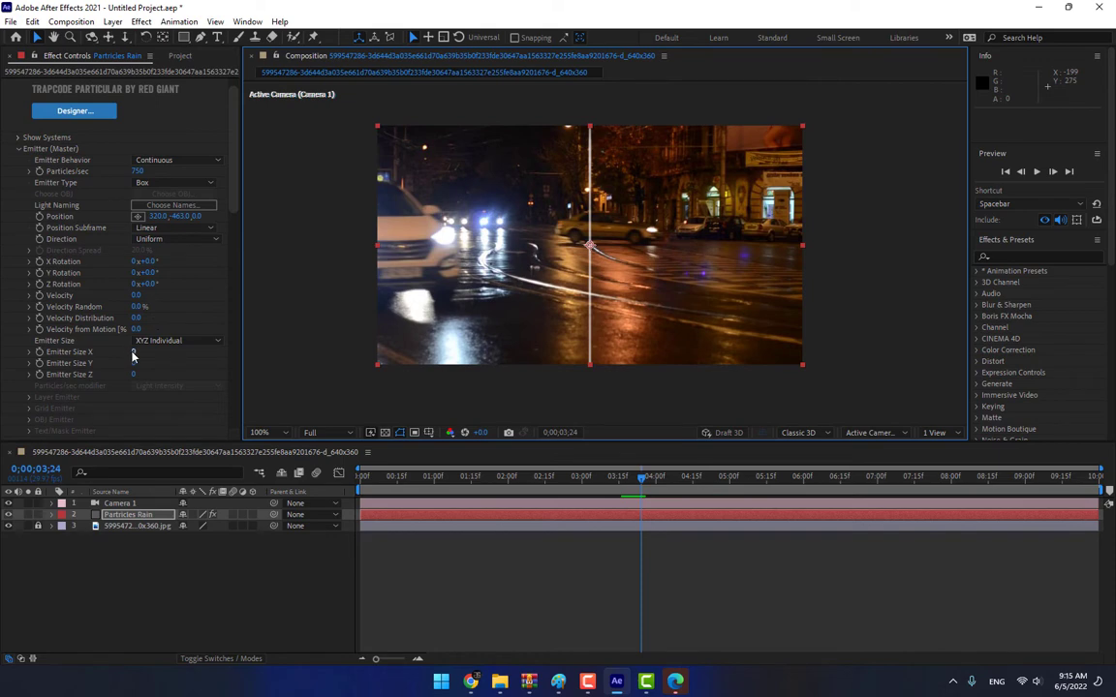
{"action": "left_click_drag", "start_coordinate": [132, 352], "coordinate": [240, 348]}
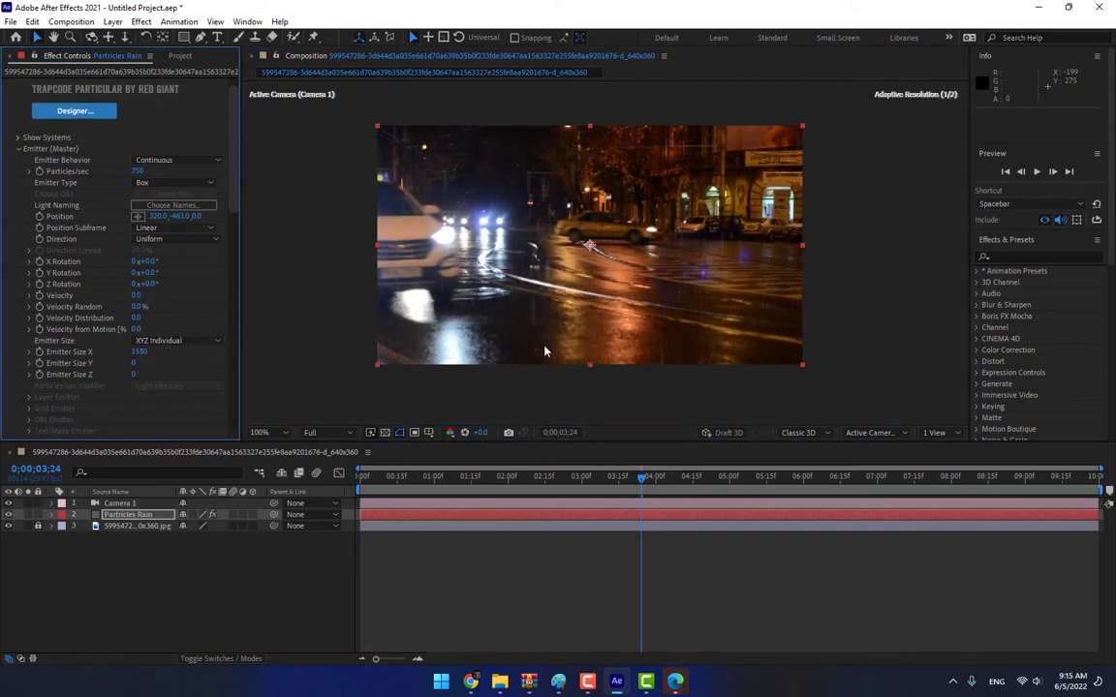
{"action": "left_click", "coordinate": [1036, 171]}
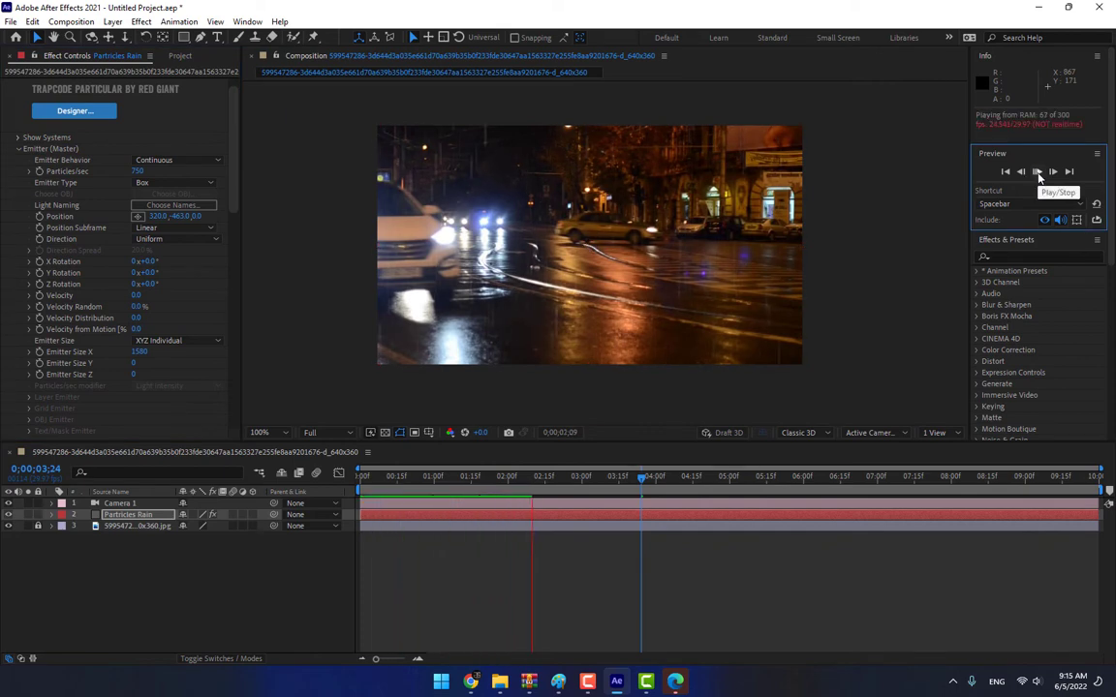
{"action": "key", "text": "space"}
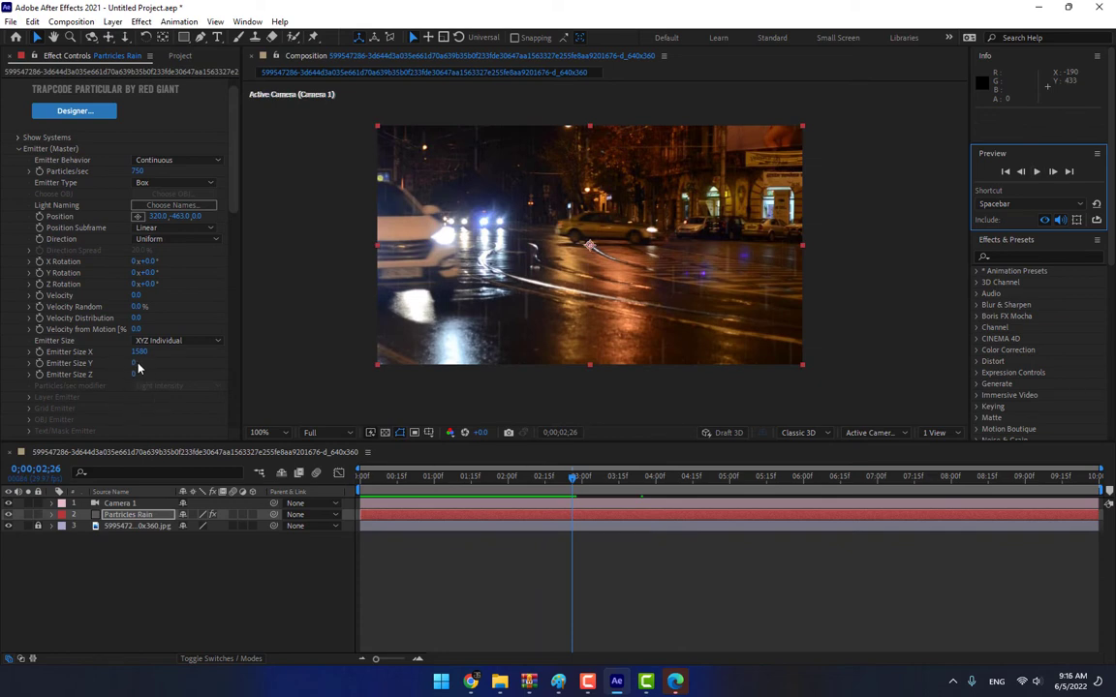
- Set the emitter height to 920 and depth to about 70
{"action": "mouse_move", "coordinate": [135, 364]}
{"action": "left_mouse_down"}
{"action": "mouse_move", "coordinate": [202, 356]}
{"action": "mouse_move", "coordinate": [187, 358]}
{"action": "left_mouse_up"}
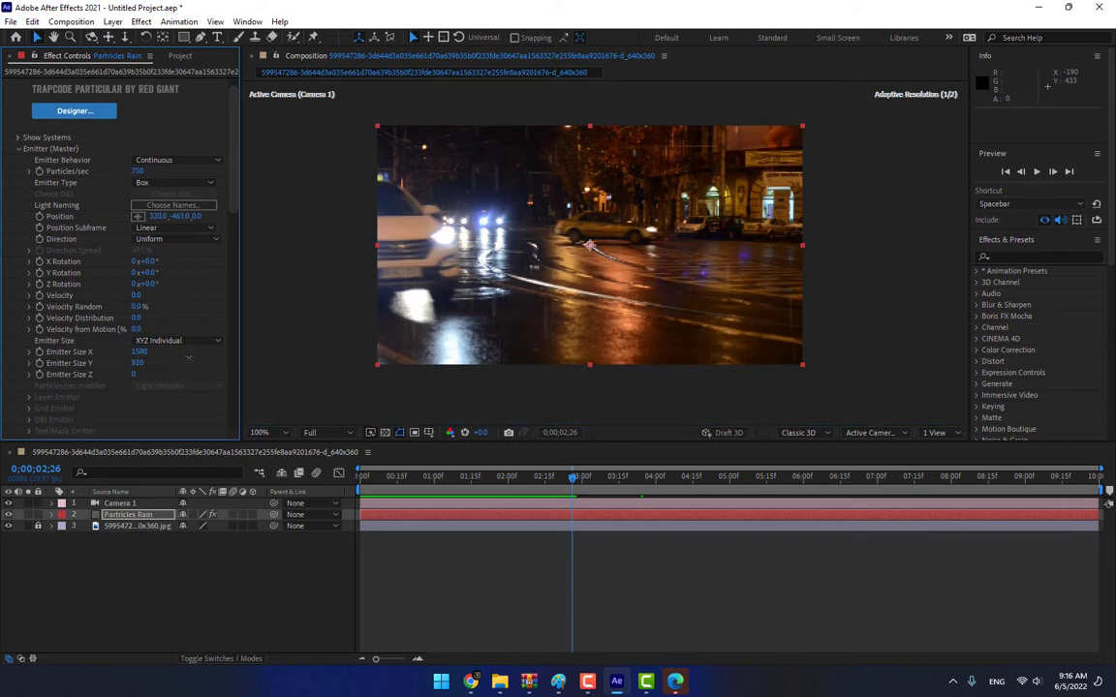
{"action": "mouse_move", "coordinate": [129, 386]}
{"action": "left_mouse_down"}
{"action": "mouse_move", "coordinate": [178, 371]}
{"action": "mouse_move", "coordinate": [143, 373]}
{"action": "left_mouse_up"}
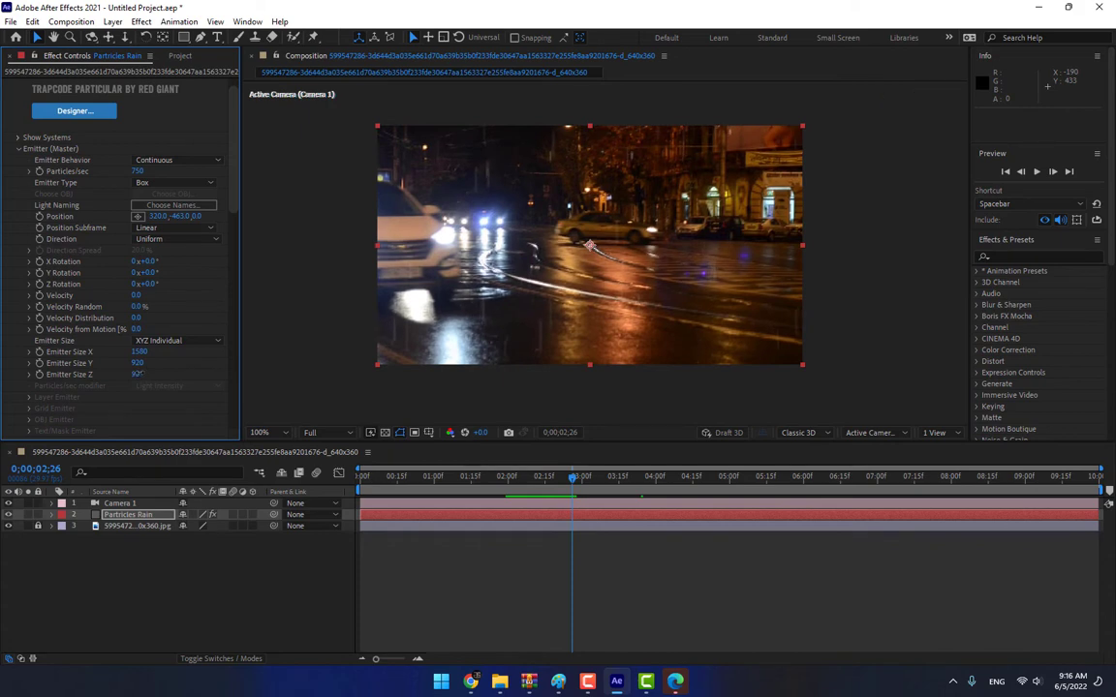
{"action": "left_click_drag", "start_coordinate": [140, 374], "coordinate": [137, 374]}
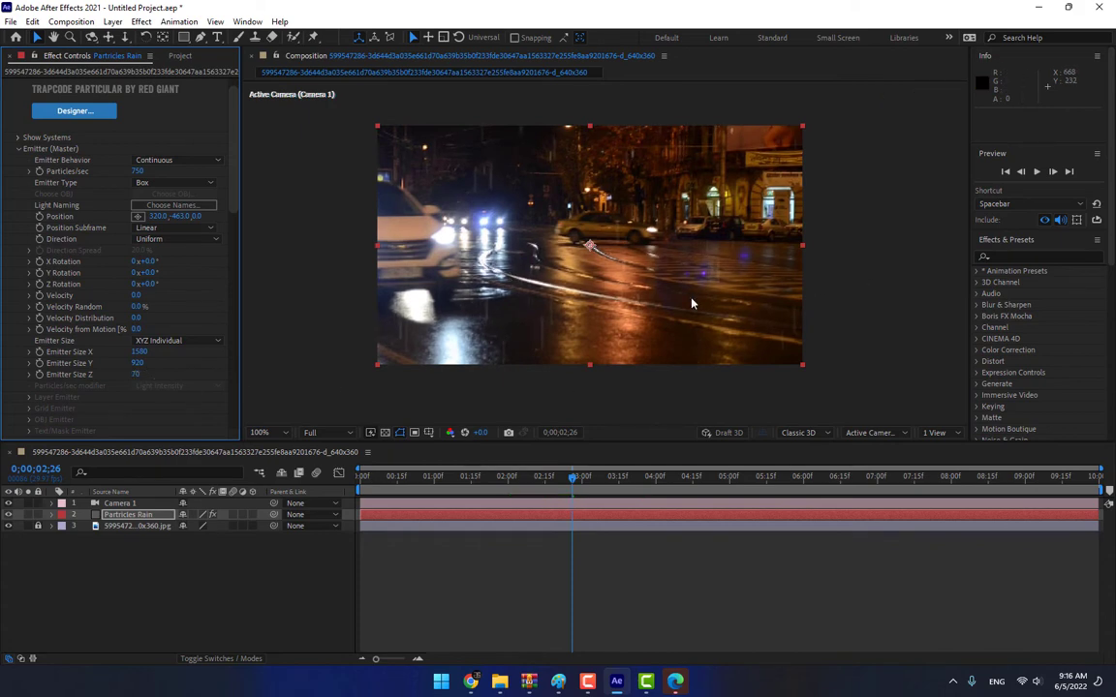
{"action": "mouse_move", "coordinate": [233, 155]}
{"action": "left_click_drag", "start_coordinate": [233, 140], "coordinate": [232, 247]}
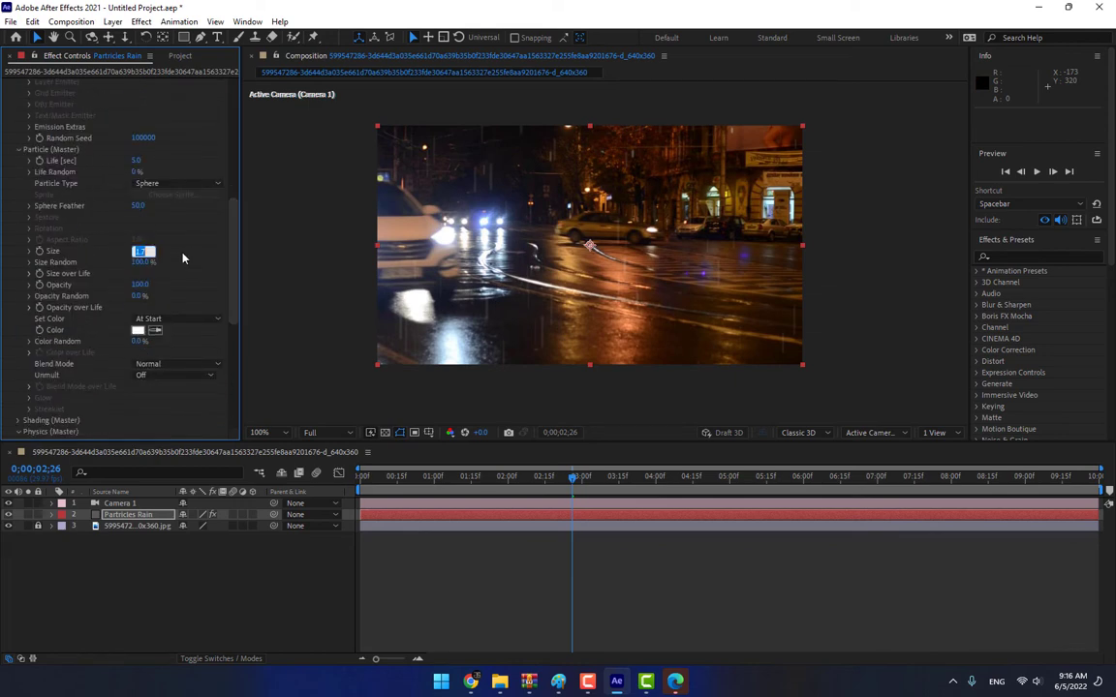
- Set particle Size to 1.0 and the motion blur Shutter Angle to 500
{"action": "type", "text": "1"}
{"action": "key", "text": "Return"}
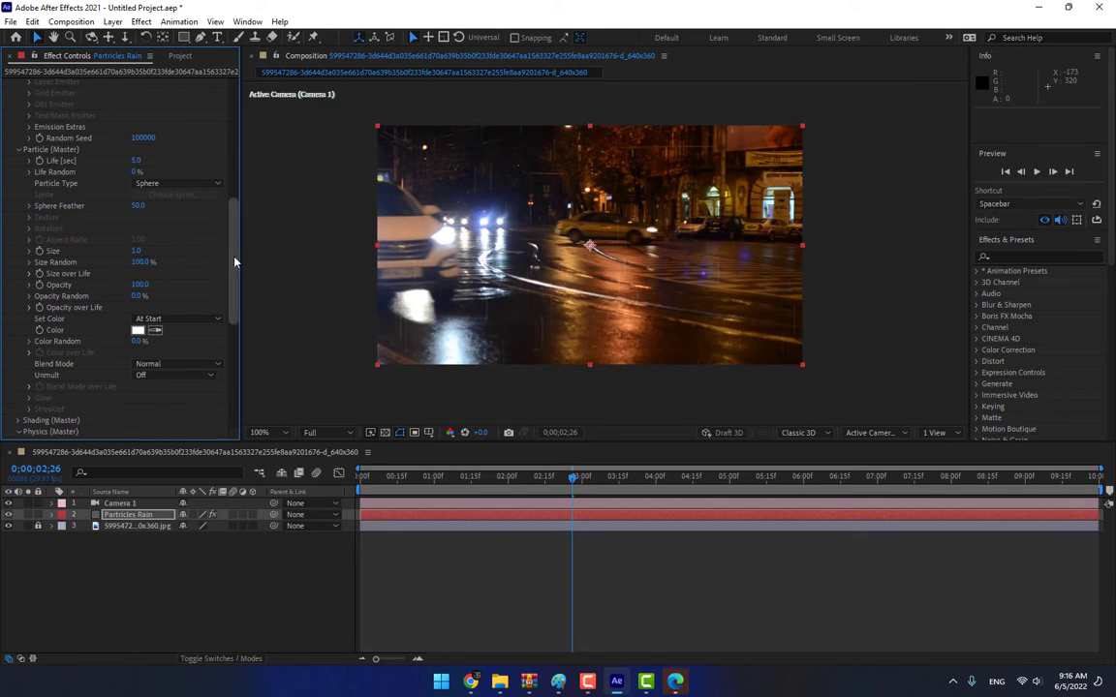
{"action": "left_click_drag", "start_coordinate": [235, 262], "coordinate": [221, 380]}
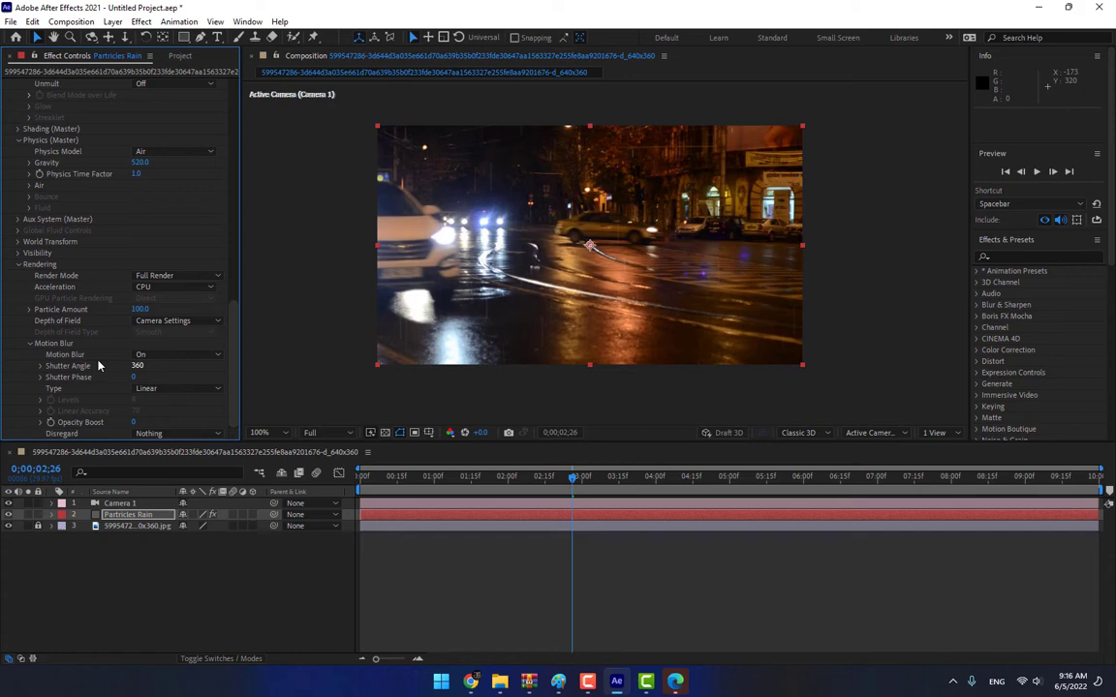
{"action": "left_click", "coordinate": [138, 366]}
{"action": "type", "text": "500"}
{"action": "key", "text": "Return"}
- Raise emission to 1200 particles per second, preview, and park the playhead near 3 seconds
{"action": "scroll", "coordinate": [210, 289], "scroll_direction": "up", "scroll_amount": 10}
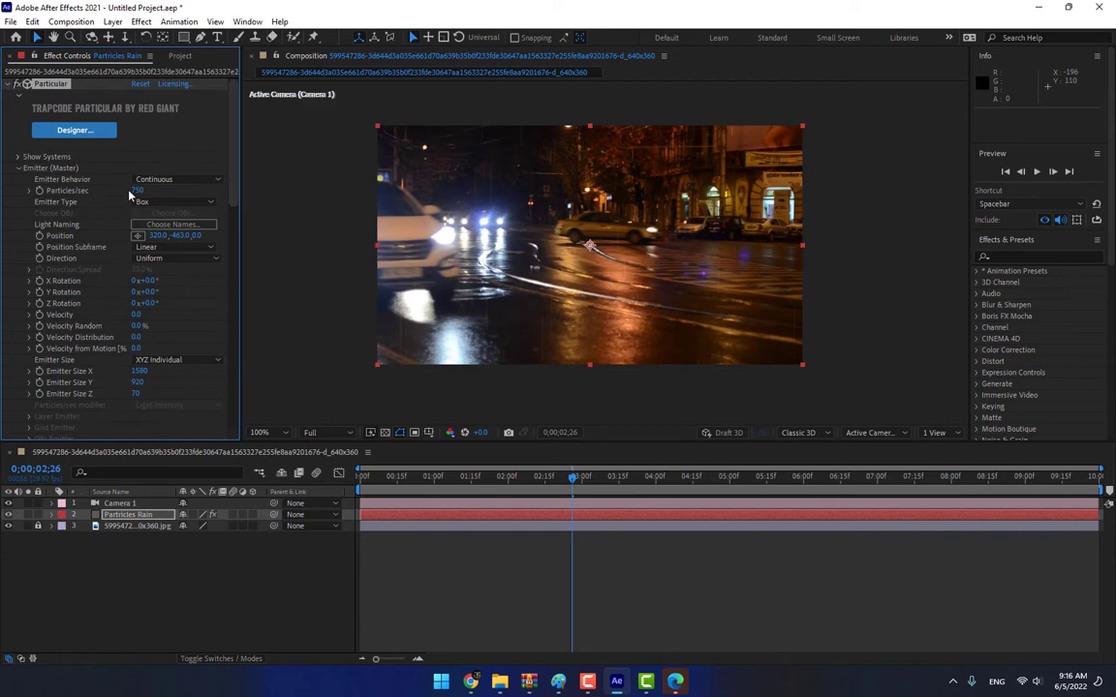
{"action": "left_click", "coordinate": [138, 191]}
{"action": "type", "text": "1200"}
{"action": "key", "text": "Return"}
{"action": "left_click", "coordinate": [1036, 171]}
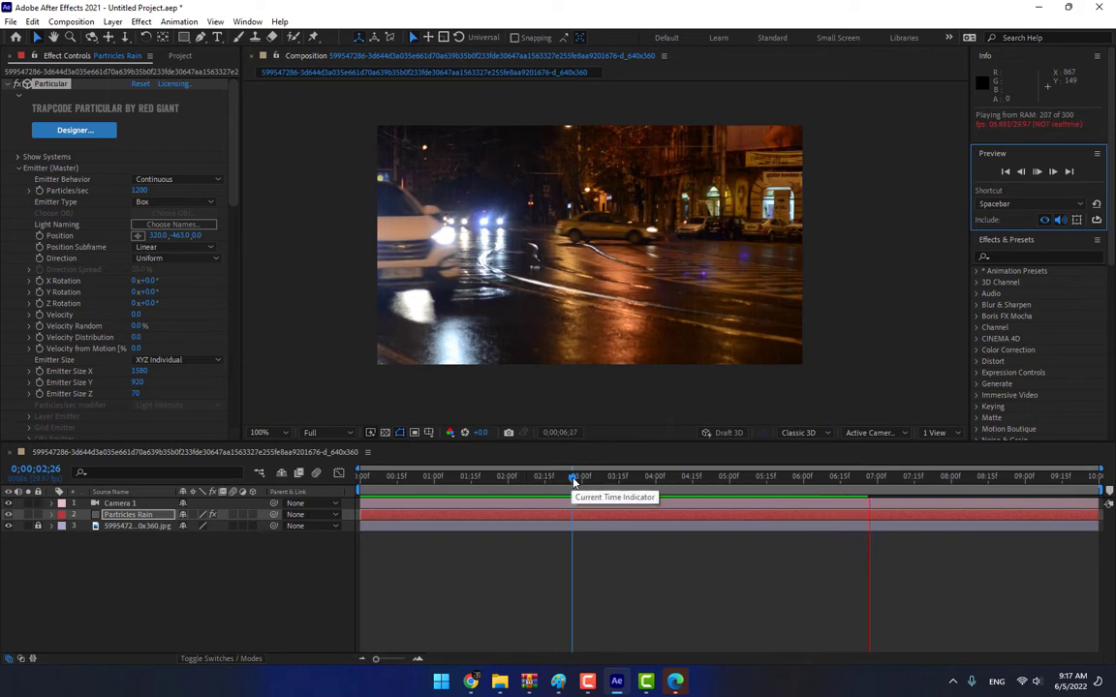
{"action": "key", "text": "space"}
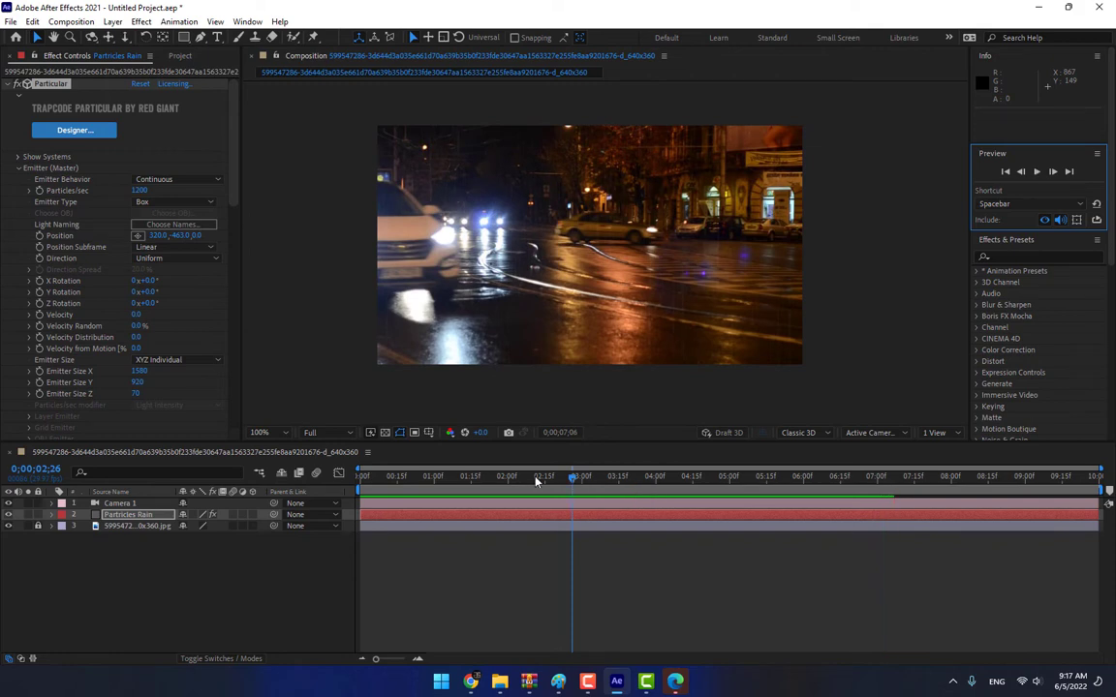
{"action": "mouse_move", "coordinate": [537, 481]}
{"action": "left_mouse_down"}
{"action": "mouse_move", "coordinate": [718, 502]}
{"action": "mouse_move", "coordinate": [422, 524]}
{"action": "left_mouse_up"}
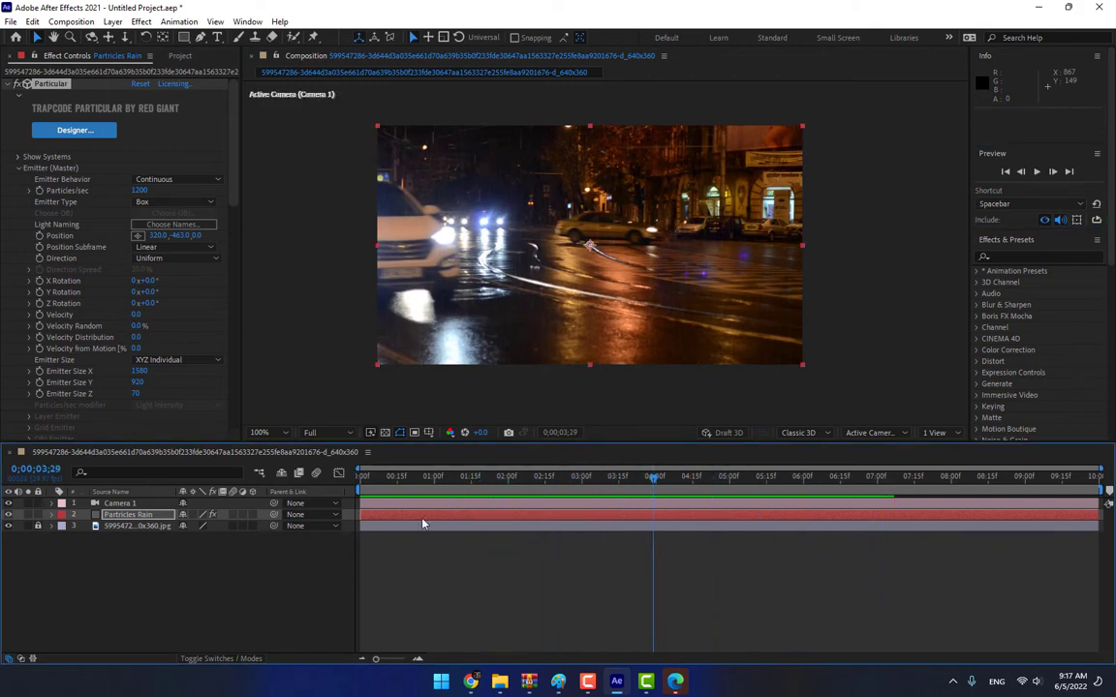
- Create a composition-sized, slightly lighter grey solid named Buddles above Particles Rain
{"action": "right_click", "coordinate": [300, 388]}
{"action": "mouse_move", "coordinate": [383, 395]}
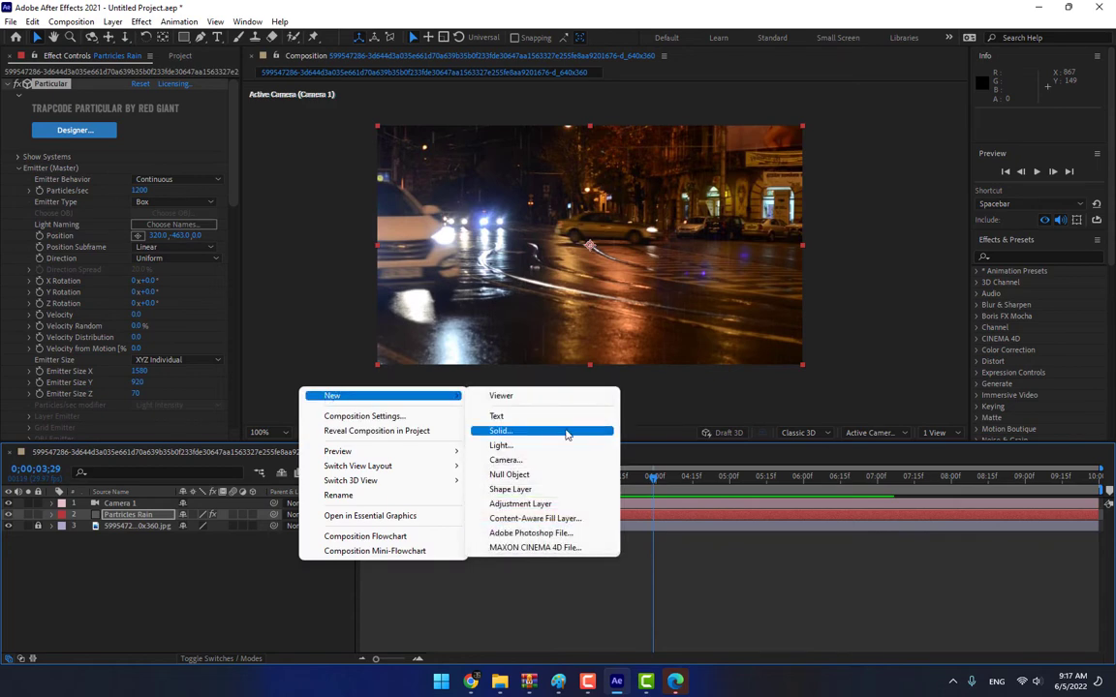
{"action": "left_click", "coordinate": [568, 432]}
{"action": "left_click", "coordinate": [257, 417]}
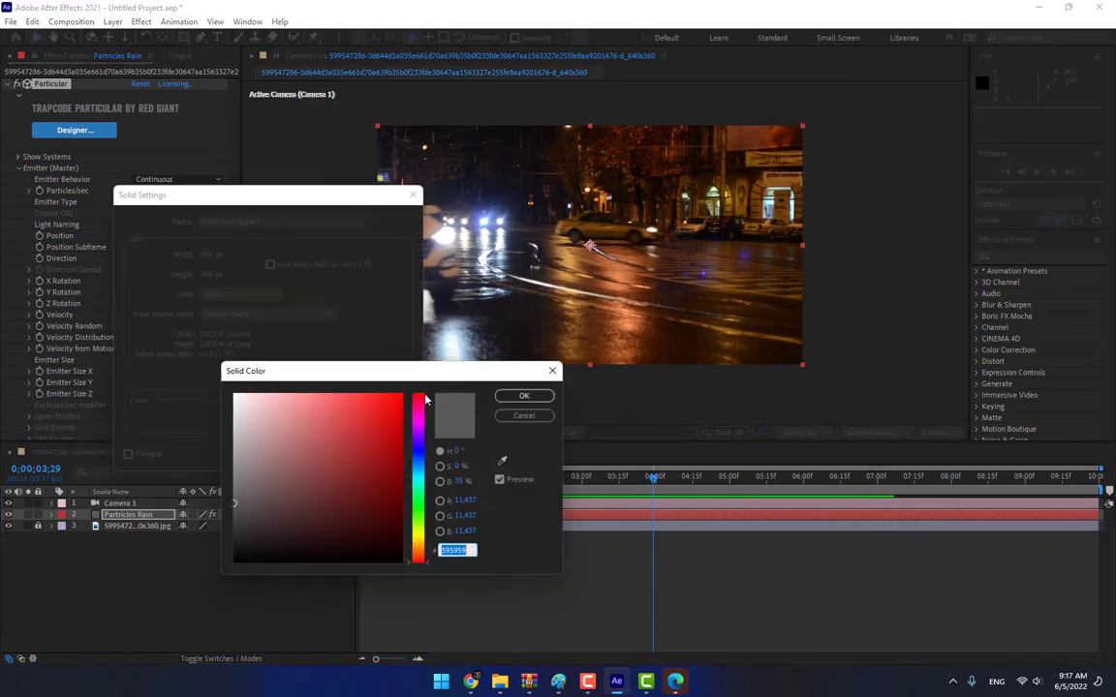
{"action": "left_click_drag", "start_coordinate": [233, 503], "coordinate": [231, 492]}
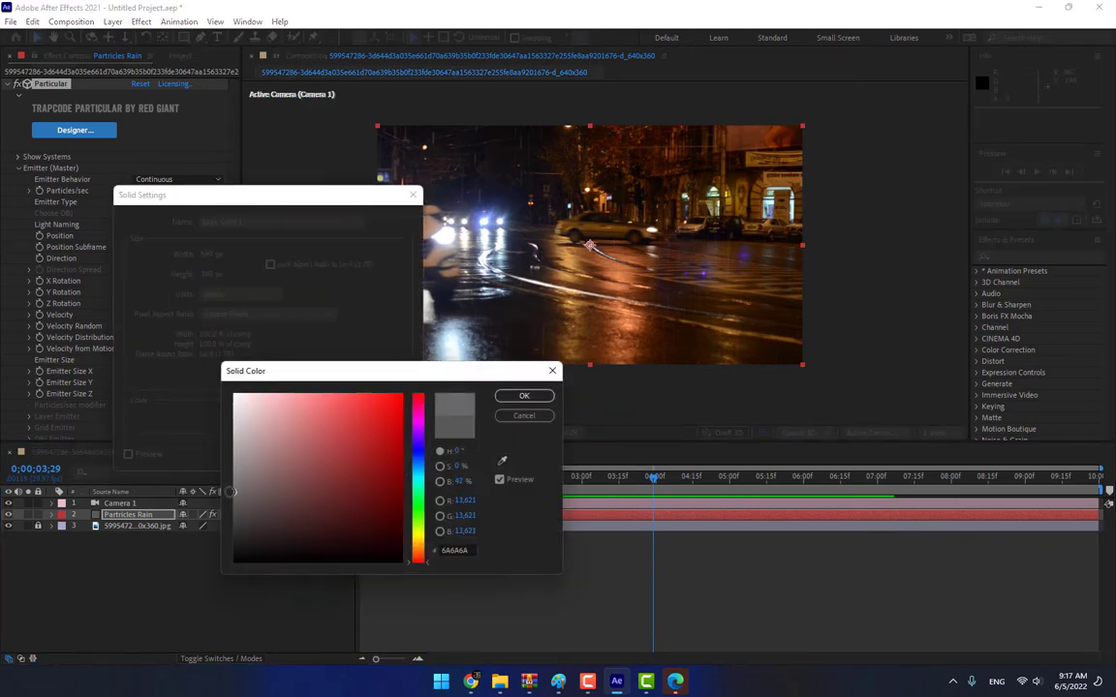
{"action": "left_click", "coordinate": [524, 395]}
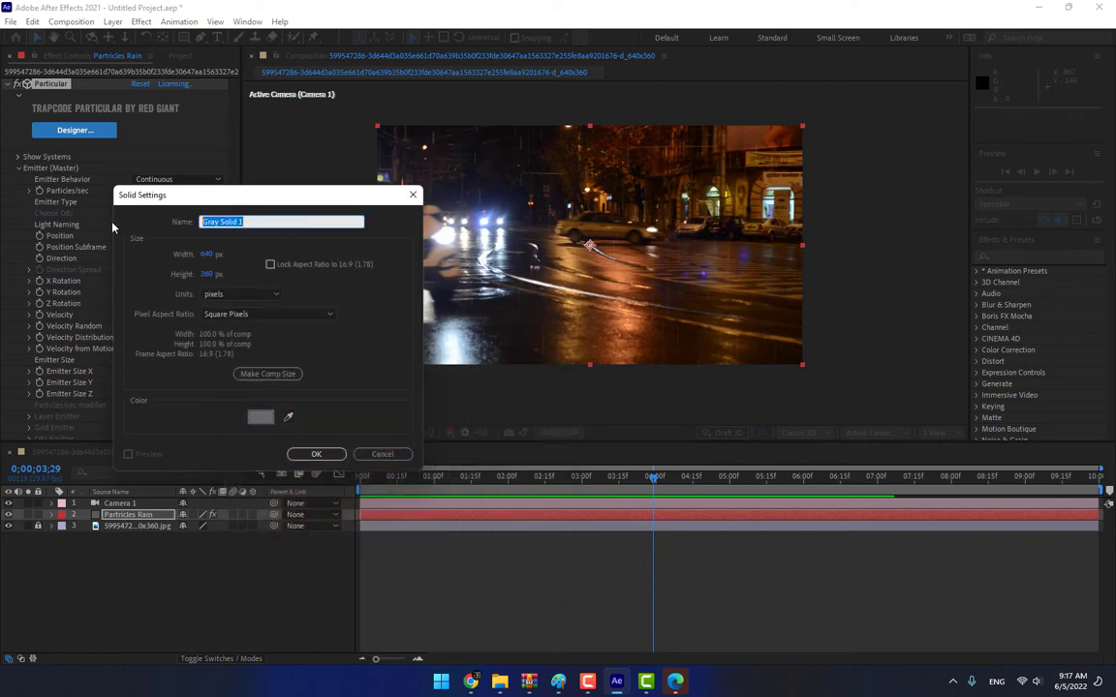
{"action": "type", "text": "Rain"}
{"action": "key", "text": "Return"}
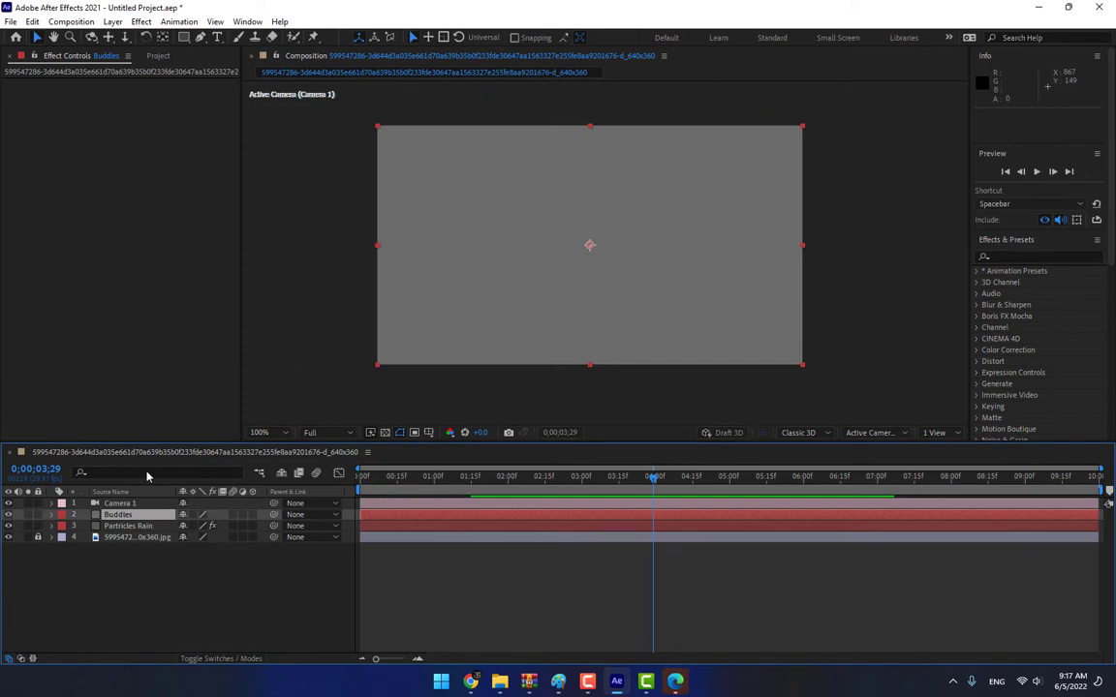
- Apply the CC Drizzle effect to the Buddles layer from the Effects search
{"action": "left_click", "coordinate": [1033, 256]}
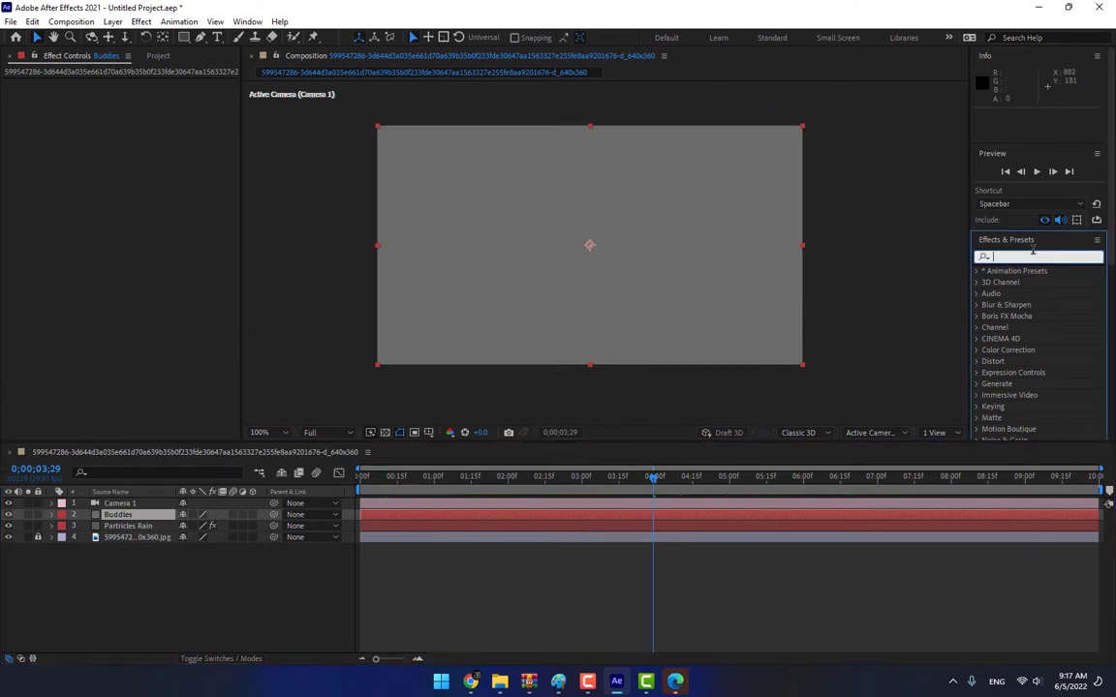
{"action": "type", "text": "cc "}
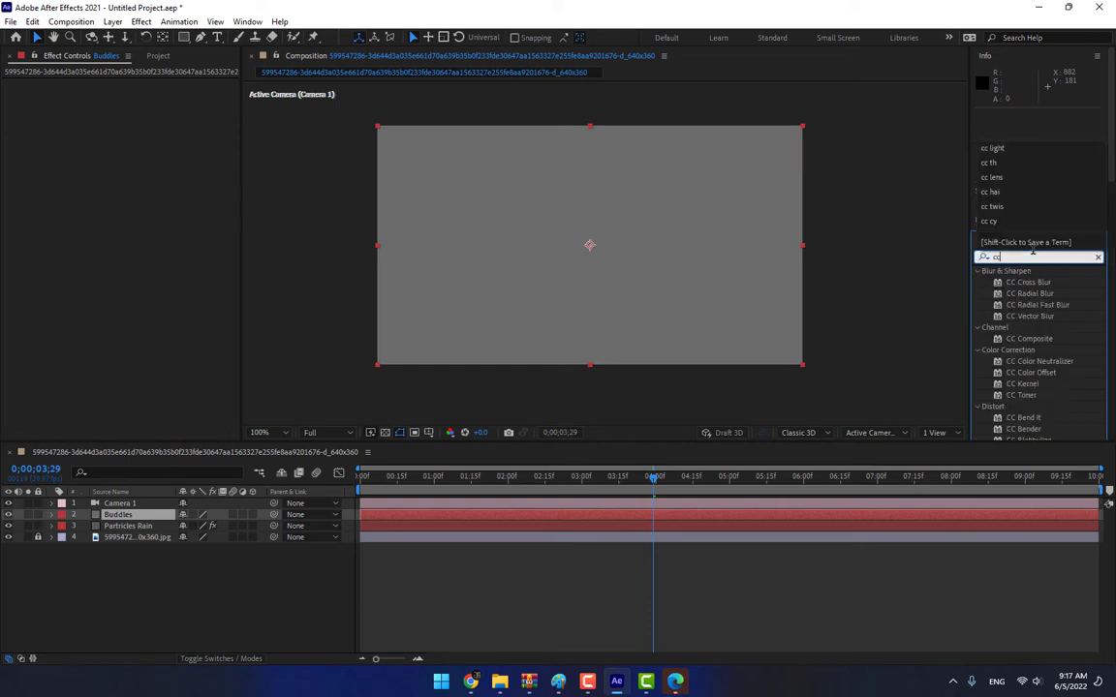
{"action": "type", "text": "drizz"}
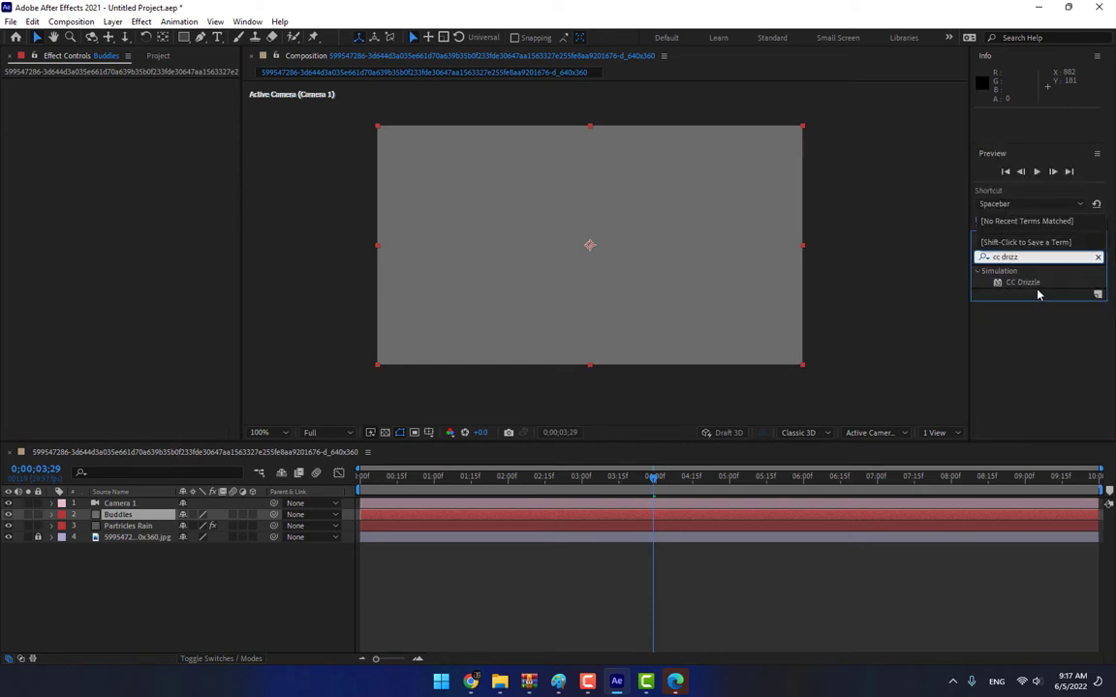
{"action": "left_click_drag", "start_coordinate": [1021, 282], "coordinate": [571, 244]}
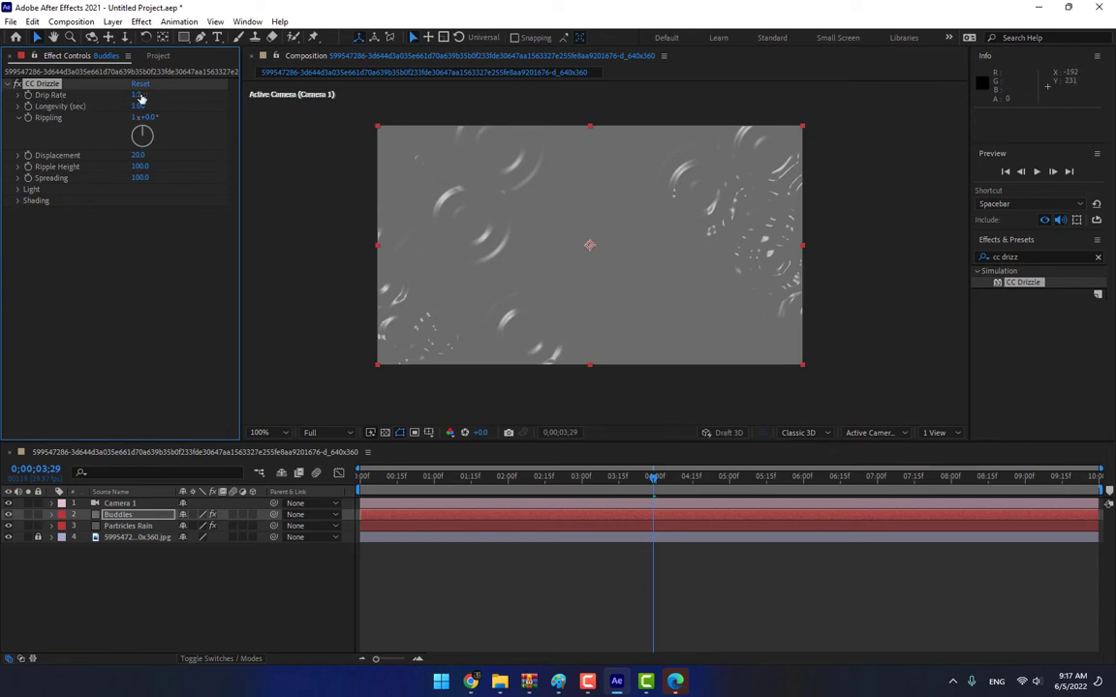
- Tune CC Drizzle to Drip Rate 3.8, Displacement 34.1, Ripple Height 58.0, Spreading 62.9
{"action": "left_click_drag", "start_coordinate": [167, 94], "coordinate": [193, 94]}
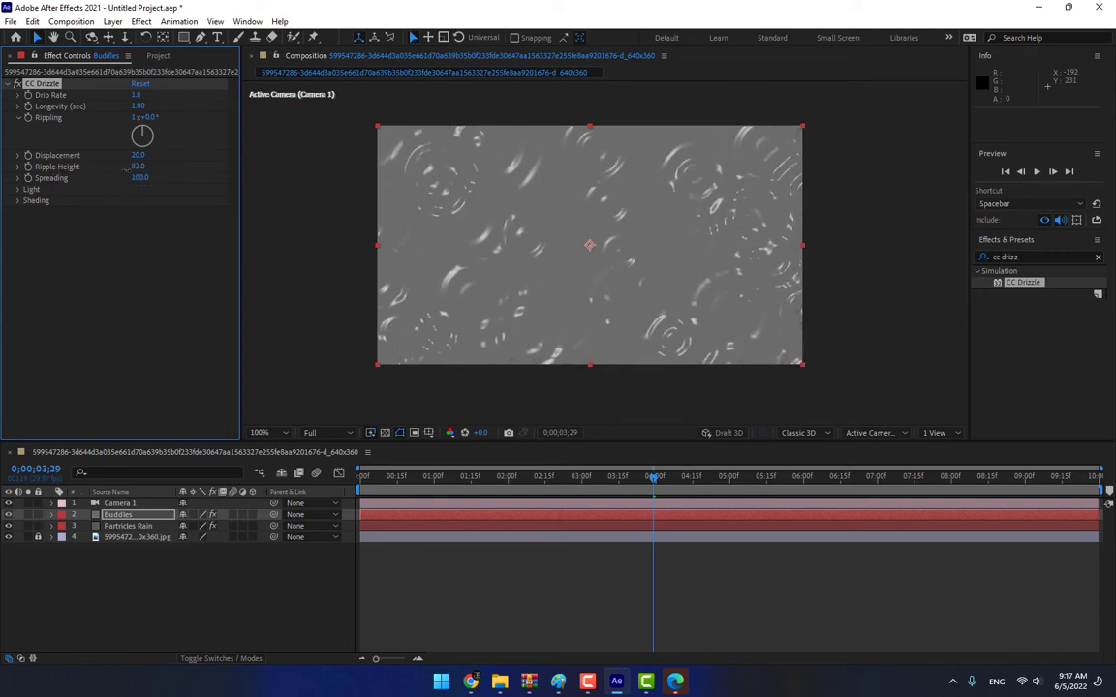
{"action": "left_click_drag", "start_coordinate": [125, 169], "coordinate": [115, 172]}
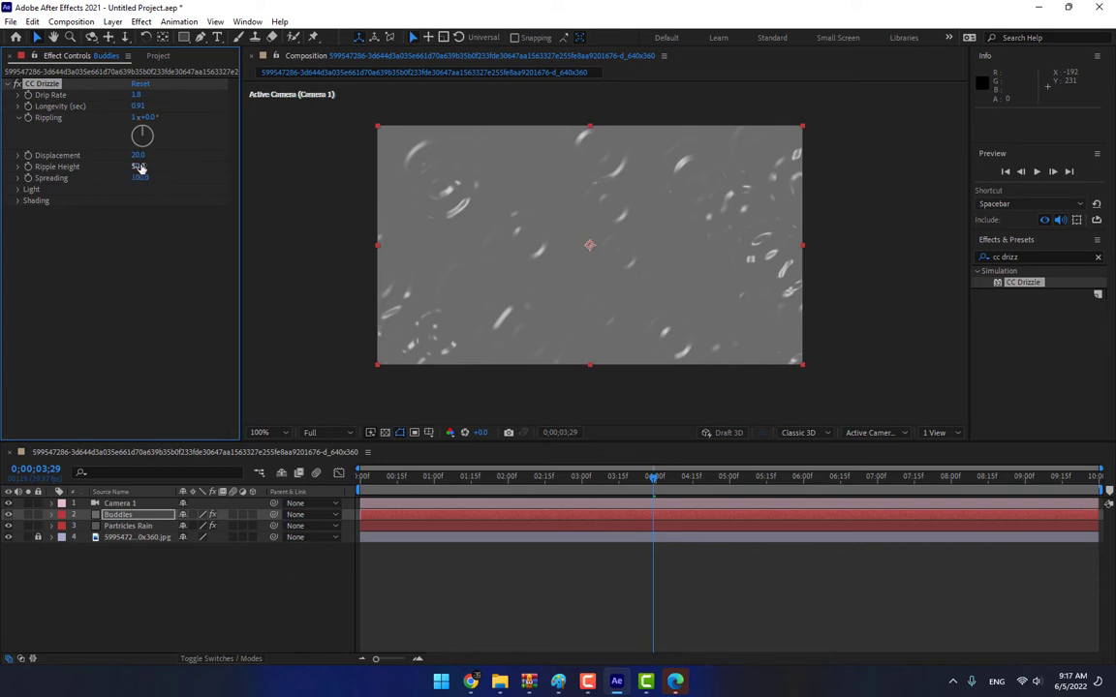
{"action": "left_click_drag", "start_coordinate": [139, 179], "coordinate": [114, 234]}
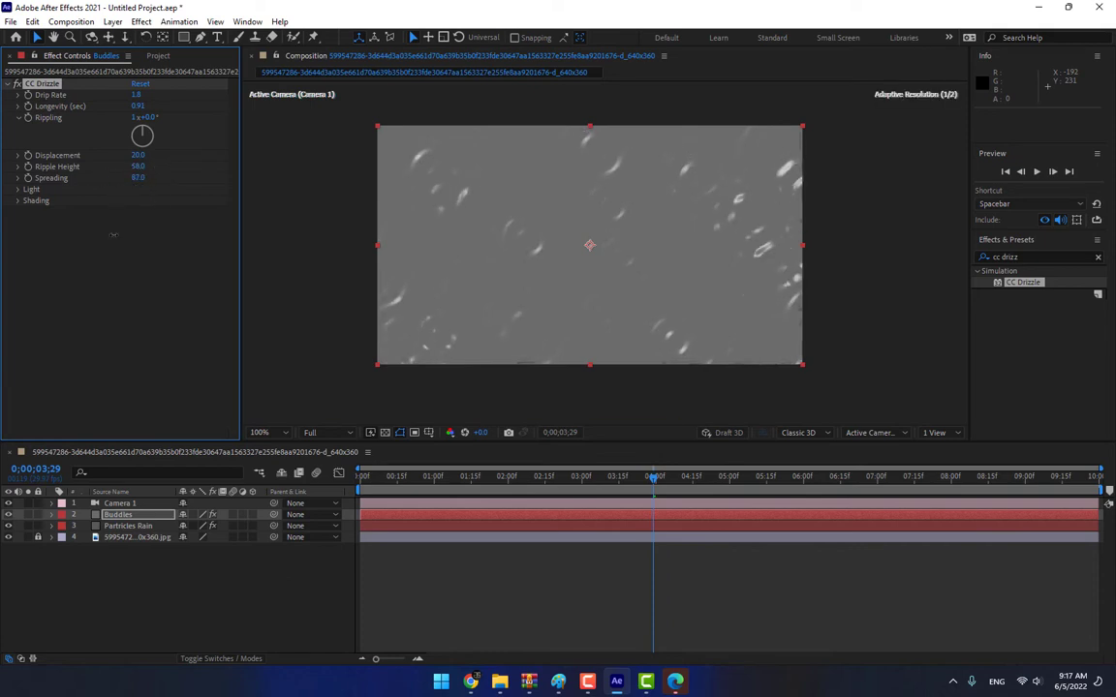
{"action": "left_click_drag", "start_coordinate": [68, 300], "coordinate": [80, 356]}
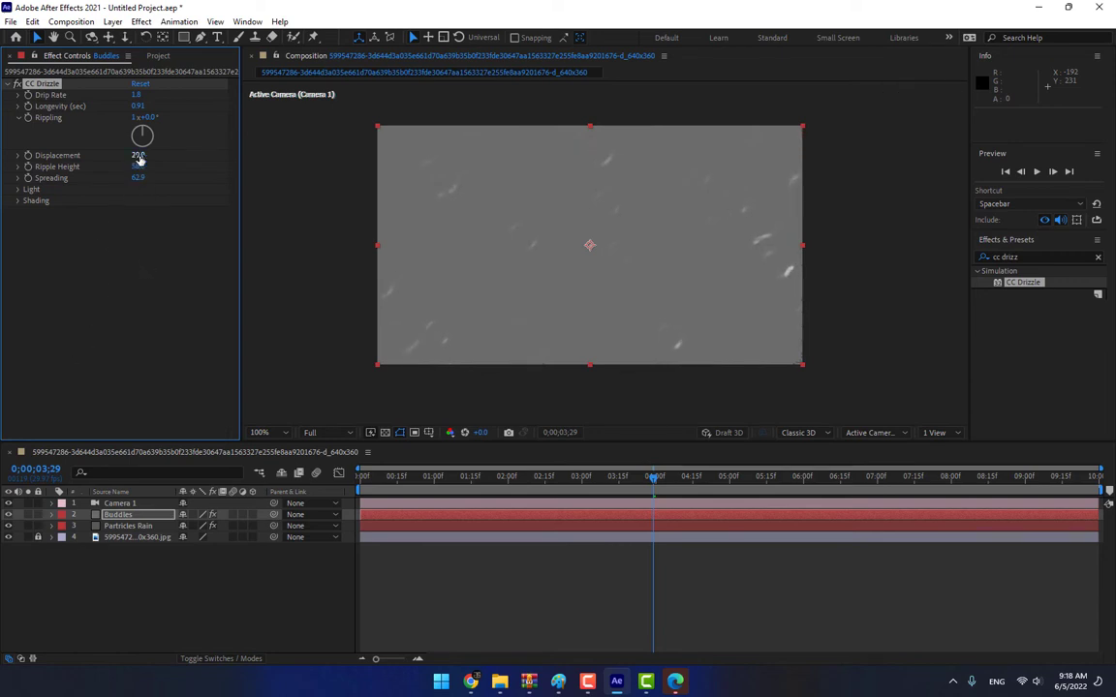
{"action": "left_click_drag", "start_coordinate": [137, 167], "coordinate": [123, 179]}
{"action": "mouse_move", "coordinate": [184, 108]}
{"action": "left_mouse_down"}
{"action": "mouse_move", "coordinate": [141, 100]}
{"action": "mouse_move", "coordinate": [205, 95]}
{"action": "left_mouse_up"}
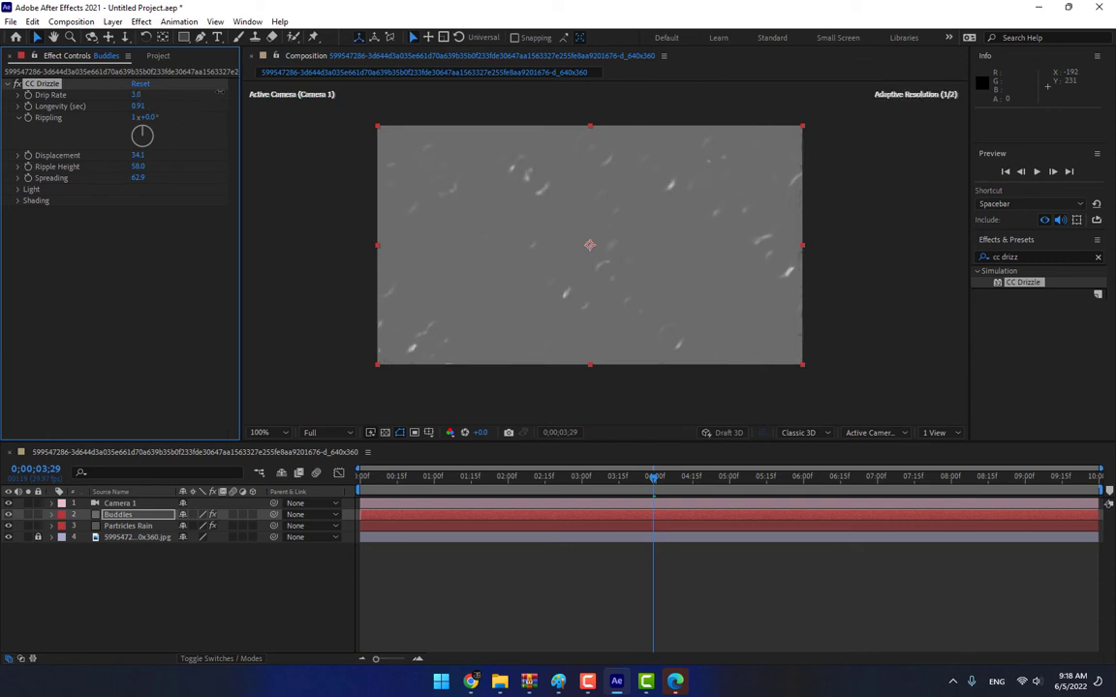
{"action": "left_click_drag", "start_coordinate": [137, 94], "coordinate": [145, 94]}
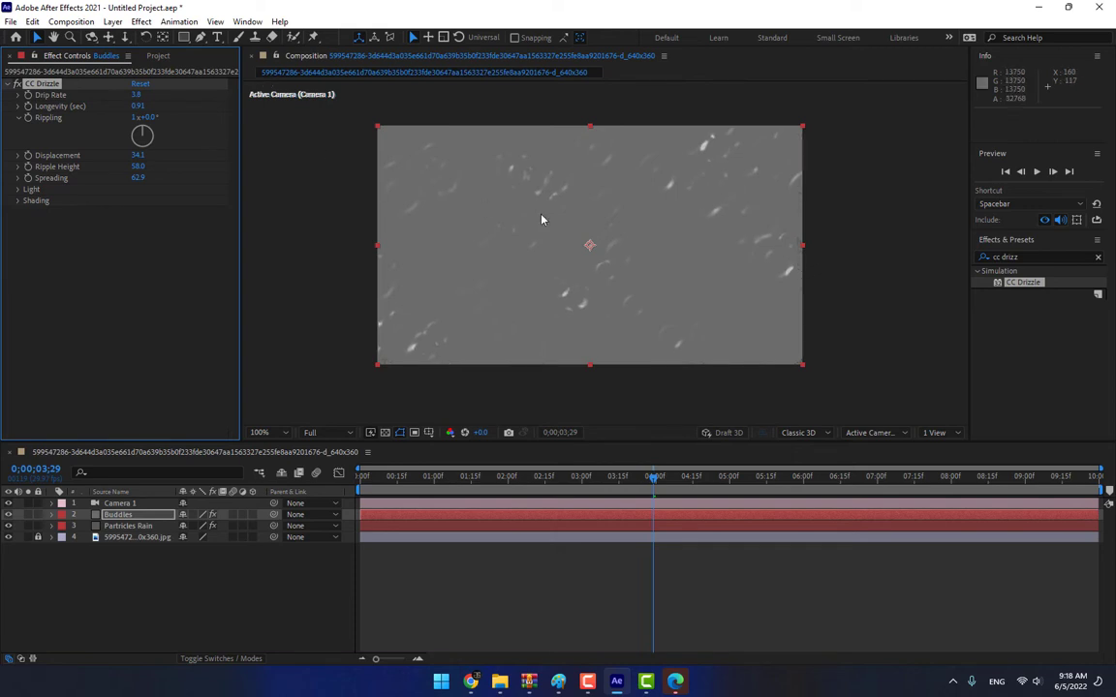
- Make Buddles a 3D layer and tilt it back into perspective
{"action": "left_click", "coordinate": [232, 572]}
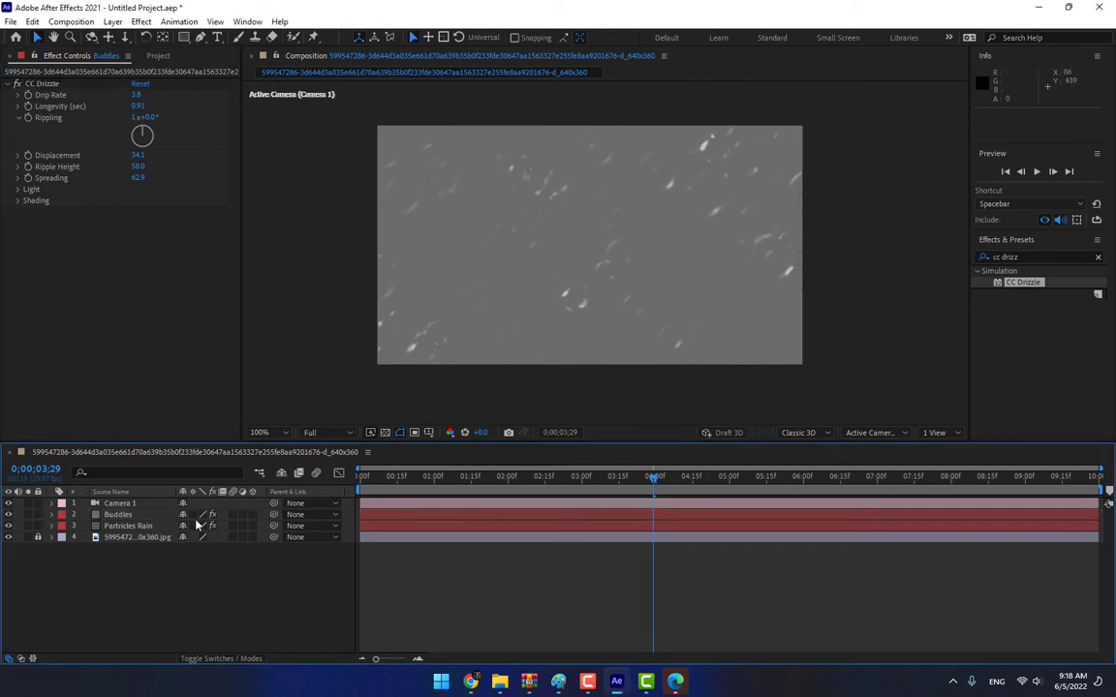
{"action": "key", "text": "F4"}
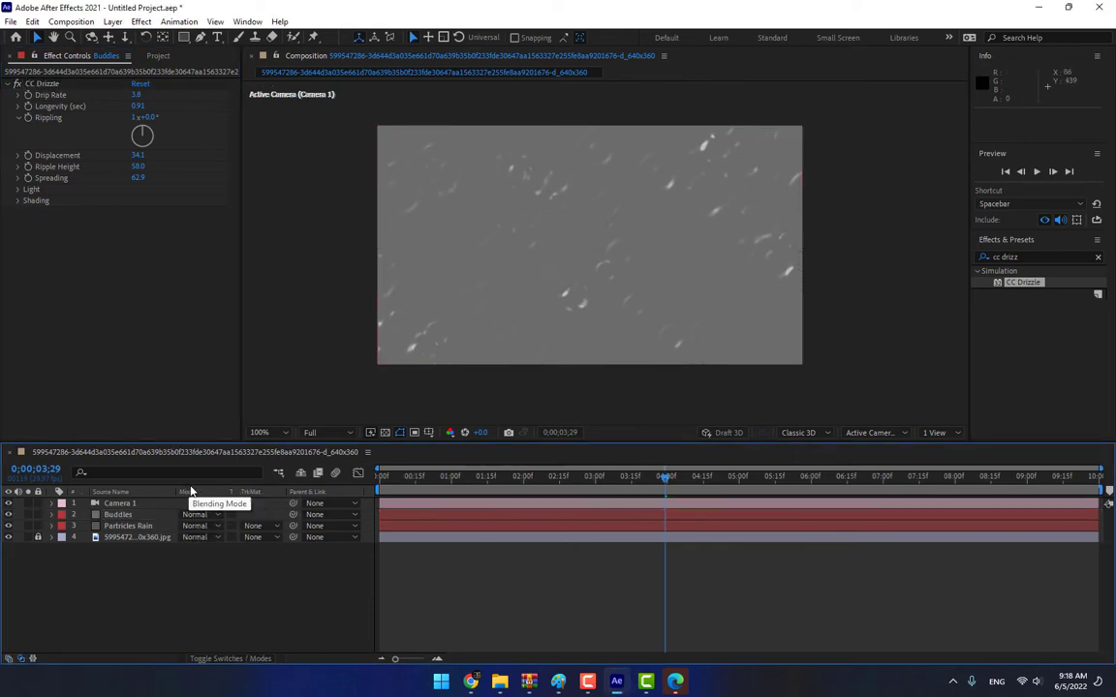
{"action": "key", "text": "F4"}
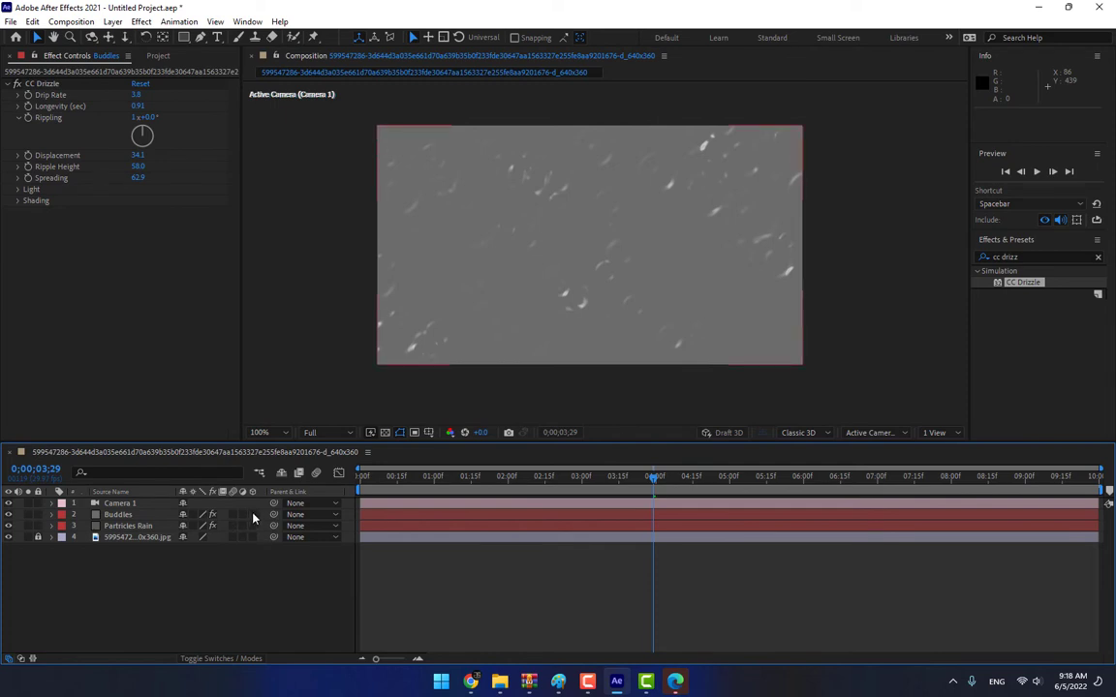
{"action": "left_click", "coordinate": [120, 516]}
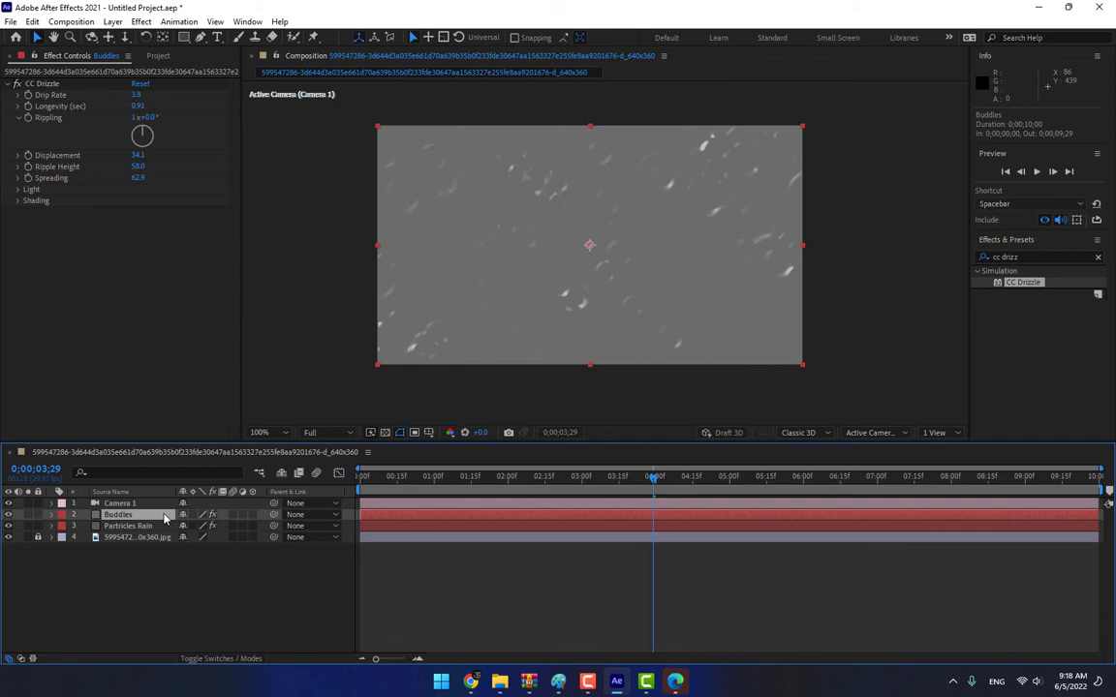
{"action": "left_click", "coordinate": [252, 515]}
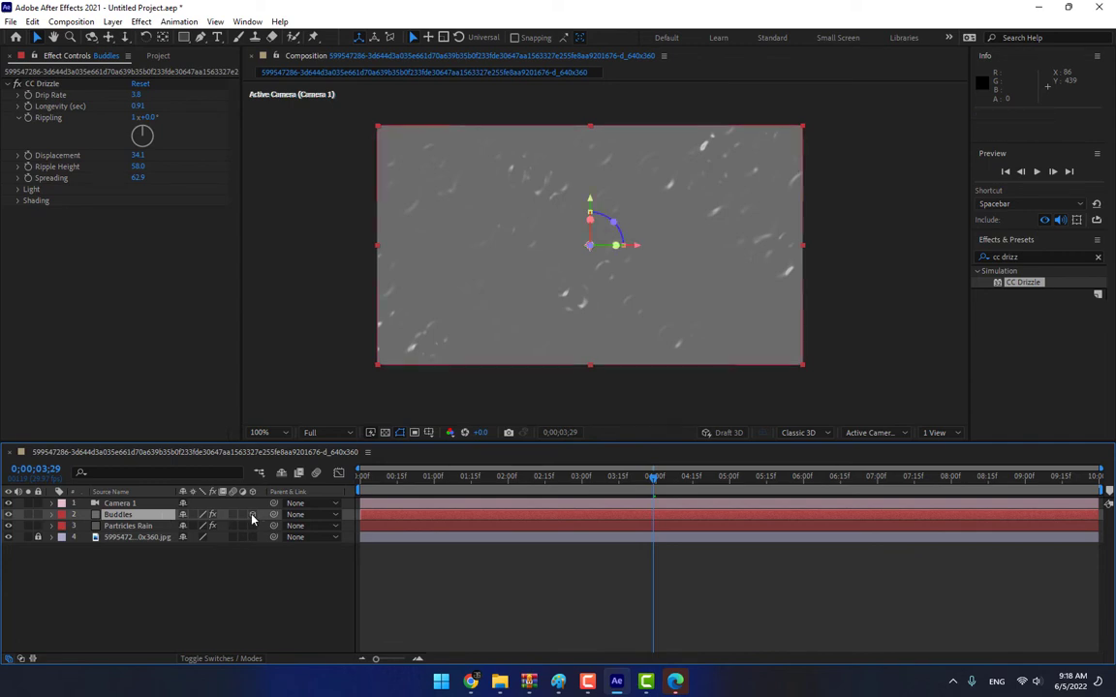
{"action": "key", "text": "w"}
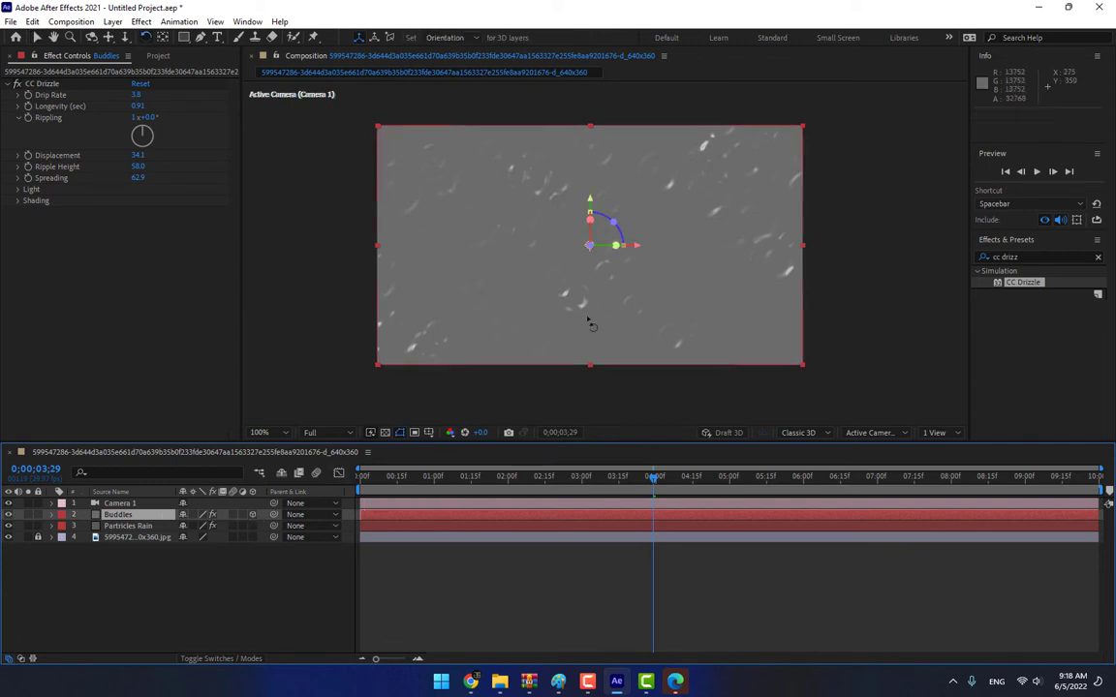
{"action": "left_click_drag", "start_coordinate": [589, 221], "coordinate": [589, 310]}
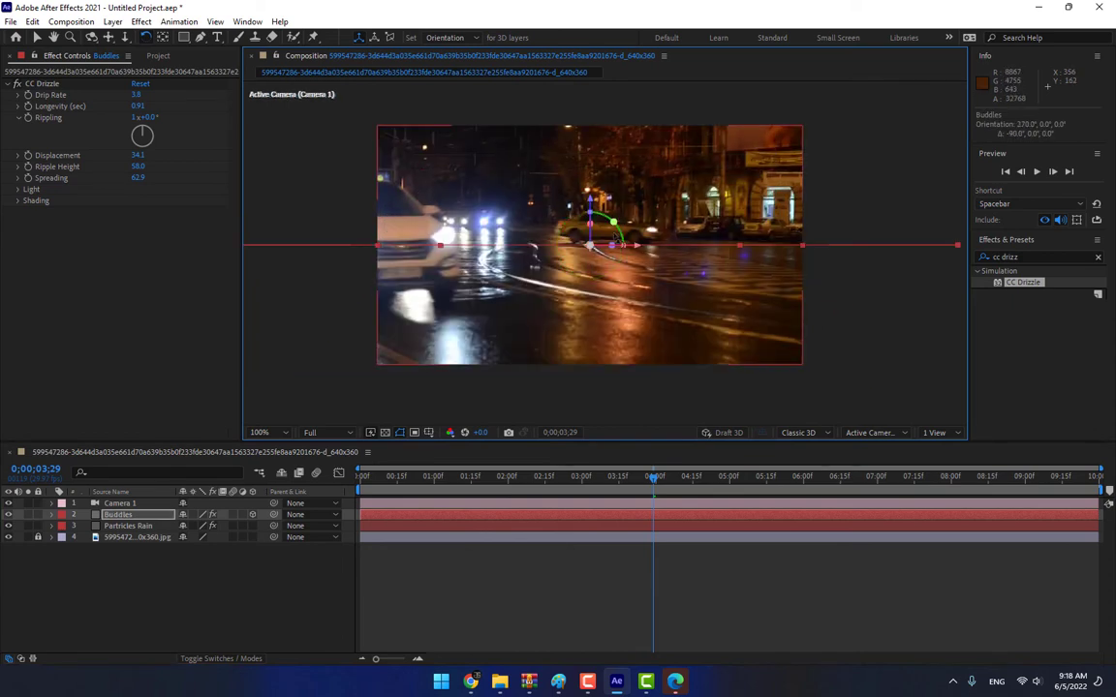
- Lay the Buddles plane flat on the road at Orientation X 280°, scaled up wide
{"action": "key", "text": "v"}
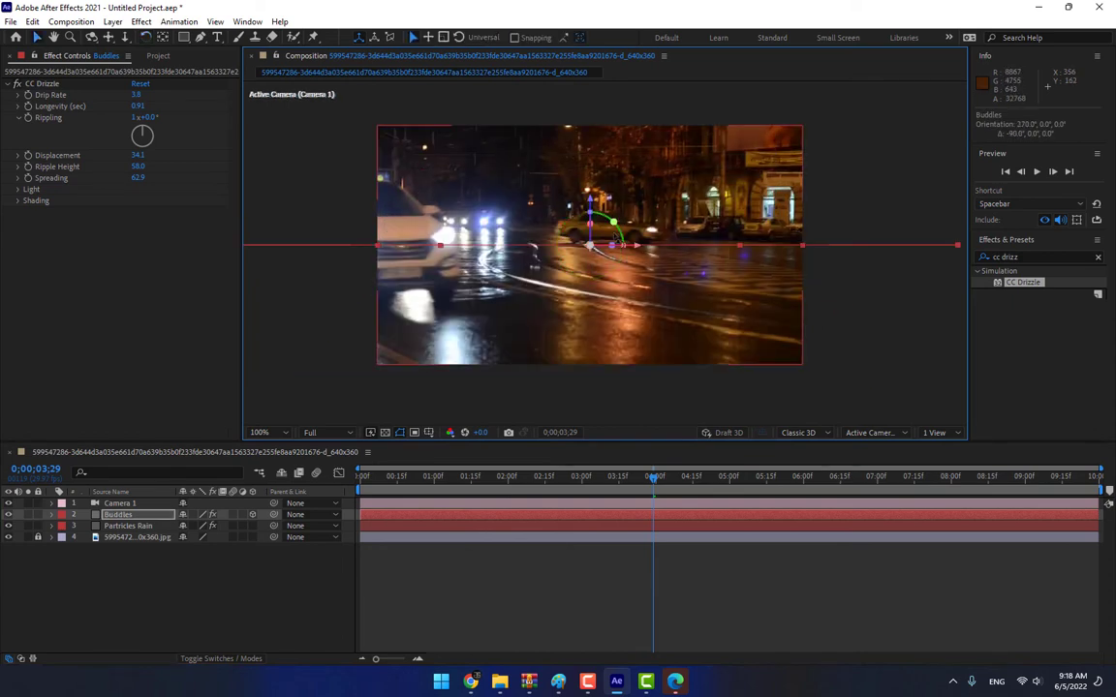
{"action": "left_click_drag", "start_coordinate": [589, 245], "coordinate": [589, 317]}
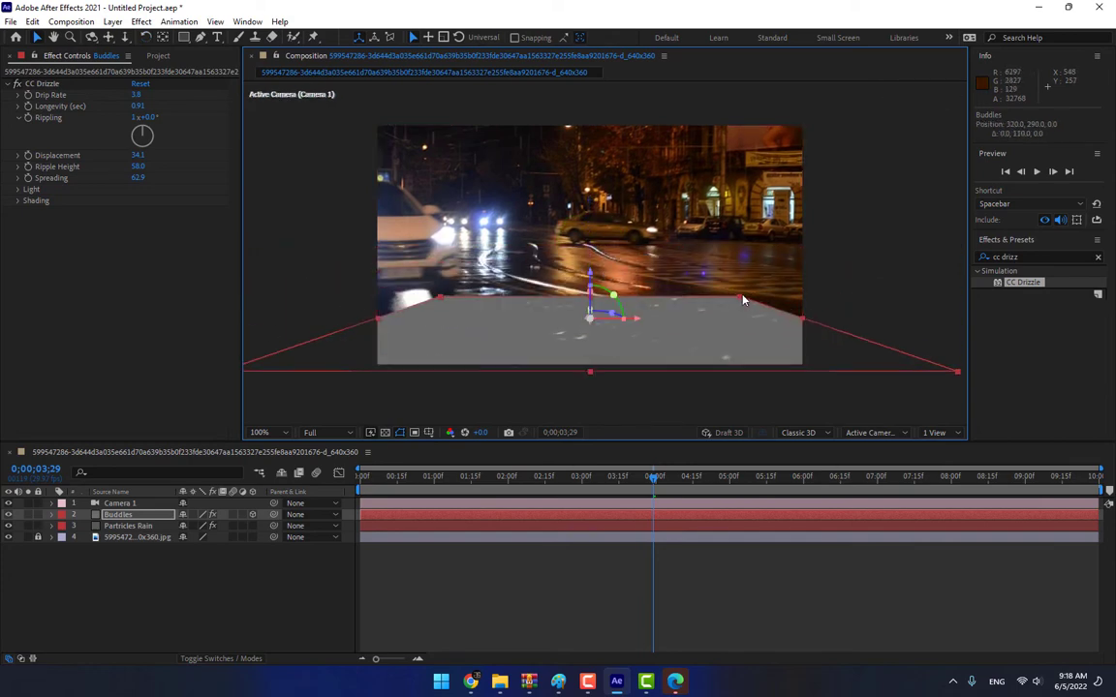
{"action": "mouse_move", "coordinate": [743, 303]}
{"action": "left_mouse_down"}
{"action": "mouse_move", "coordinate": [770, 264]}
{"action": "mouse_move", "coordinate": [800, 266]}
{"action": "left_mouse_up"}
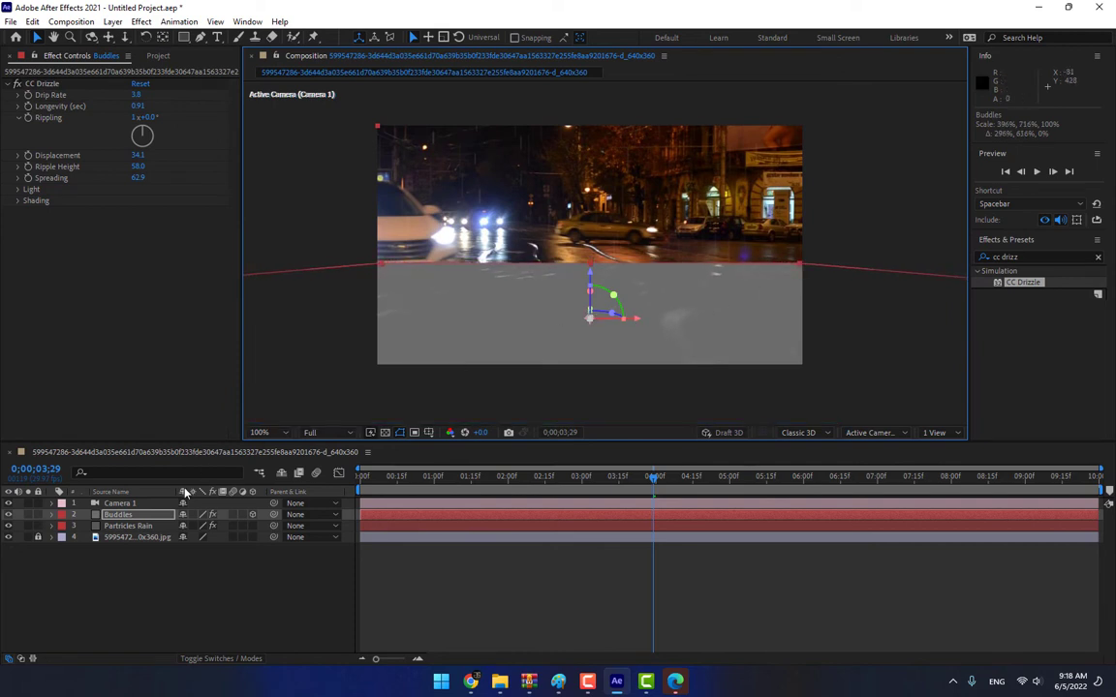
{"action": "key", "text": "p"}
{"action": "mouse_move", "coordinate": [205, 525]}
{"action": "left_mouse_down"}
{"action": "mouse_move", "coordinate": [189, 525]}
{"action": "mouse_move", "coordinate": [321, 519]}
{"action": "mouse_move", "coordinate": [310, 519]}
{"action": "left_mouse_up"}
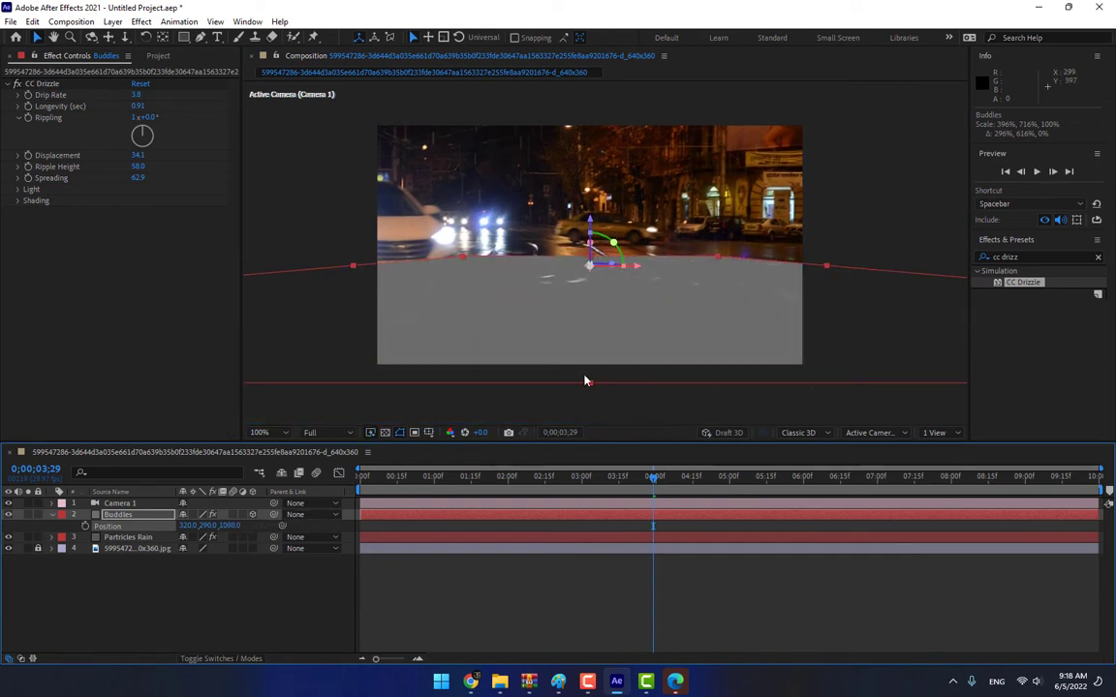
{"action": "key", "text": "r"}
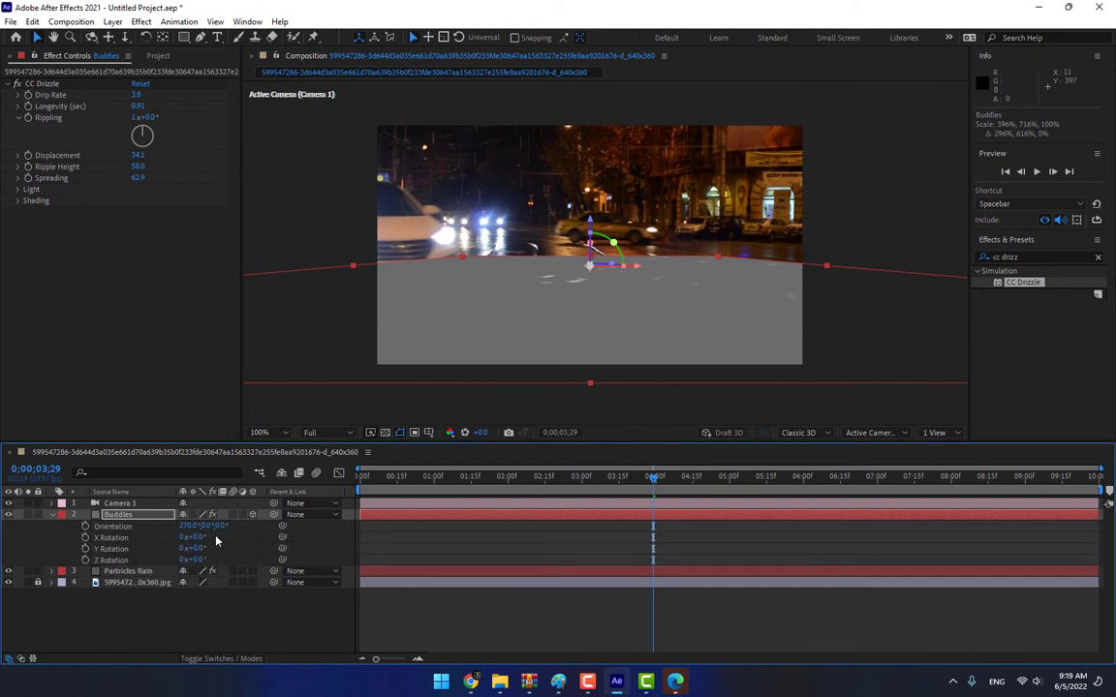
{"action": "left_click_drag", "start_coordinate": [188, 525], "coordinate": [257, 466]}
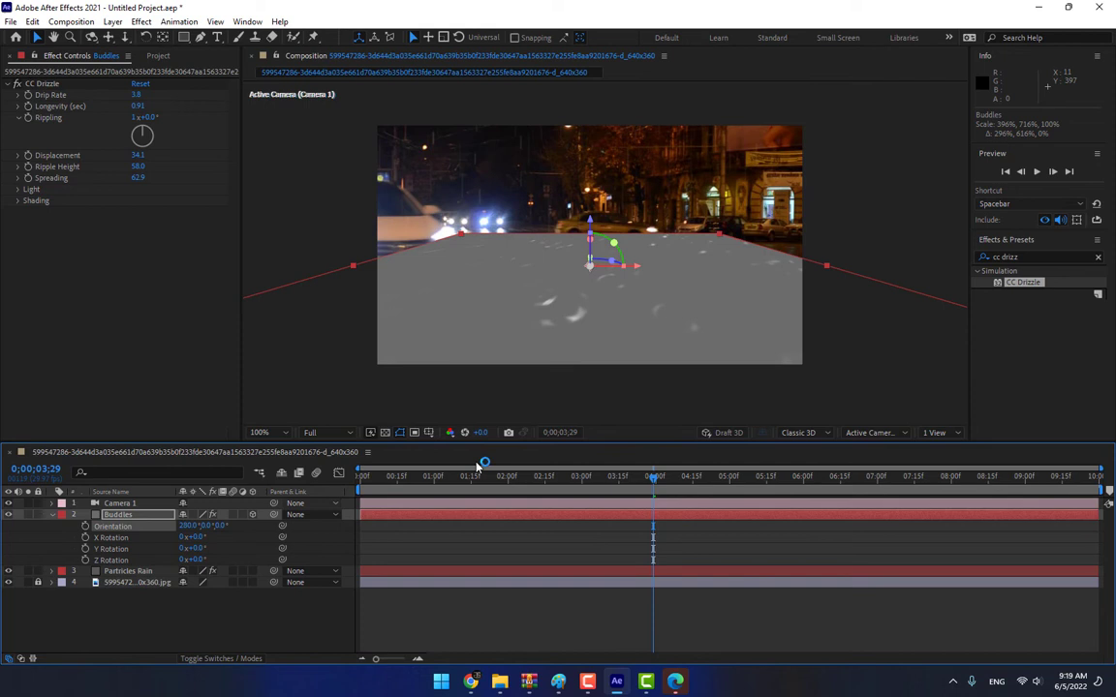
{"action": "left_click_drag", "start_coordinate": [719, 234], "coordinate": [802, 239]}
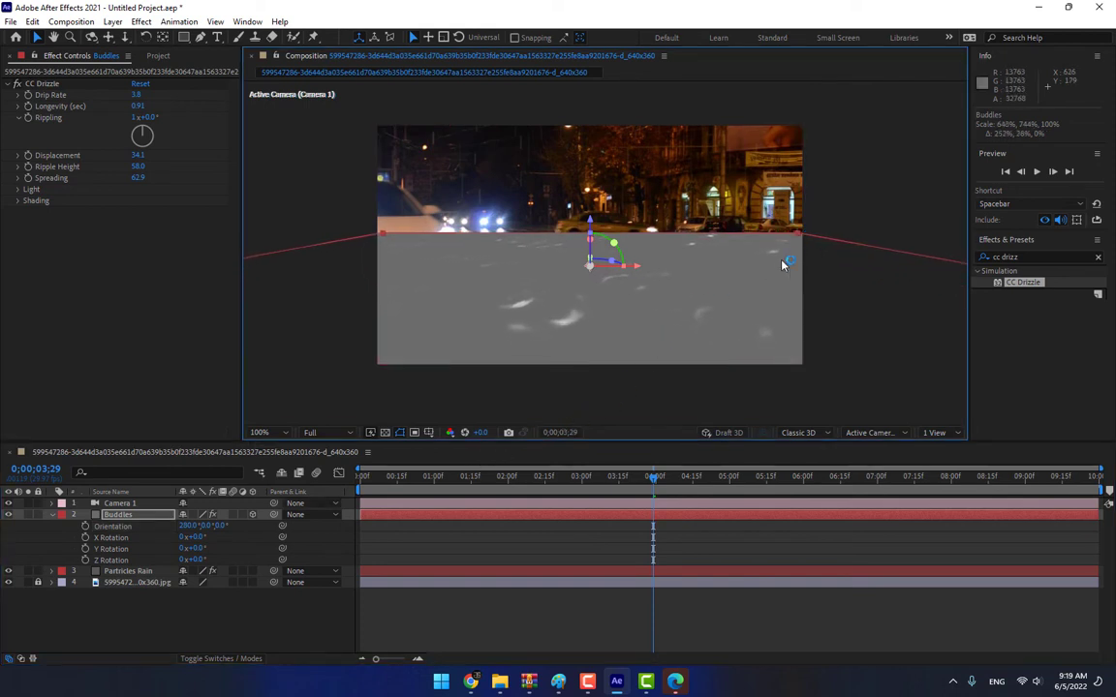
{"action": "left_click", "coordinate": [131, 516]}
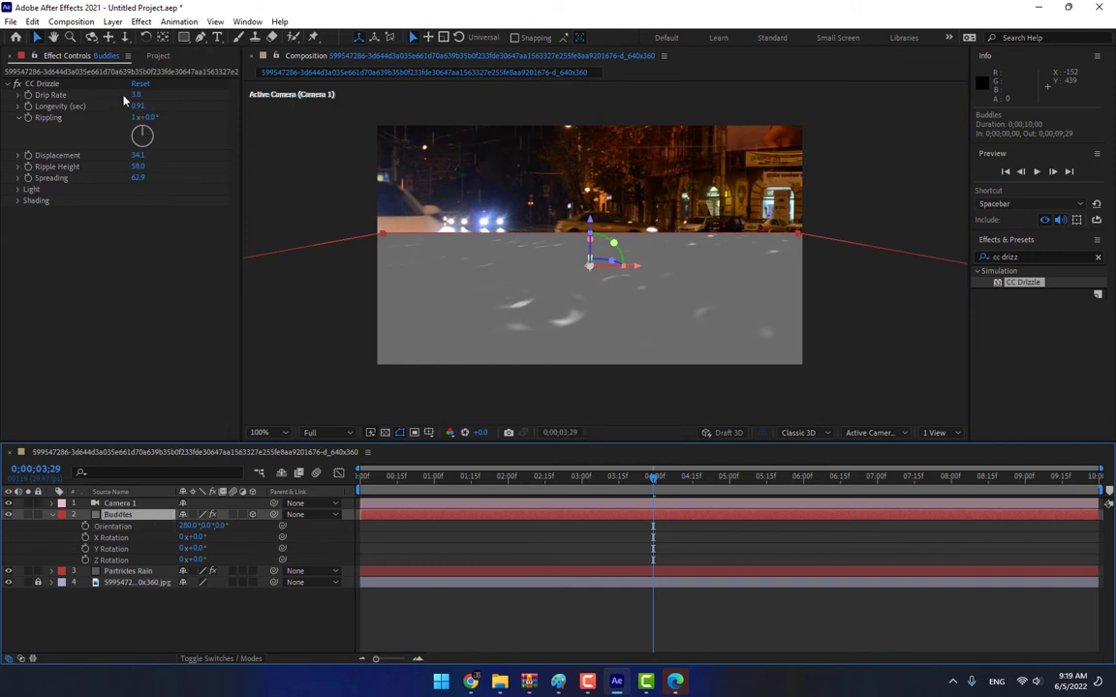
- Raise CC Drizzle Drip Rate to 15.5 and preview the composition
{"action": "mouse_move", "coordinate": [138, 98]}
{"action": "left_mouse_down"}
{"action": "mouse_move", "coordinate": [804, 100]}
{"action": "mouse_move", "coordinate": [857, 154]}
{"action": "left_mouse_up"}
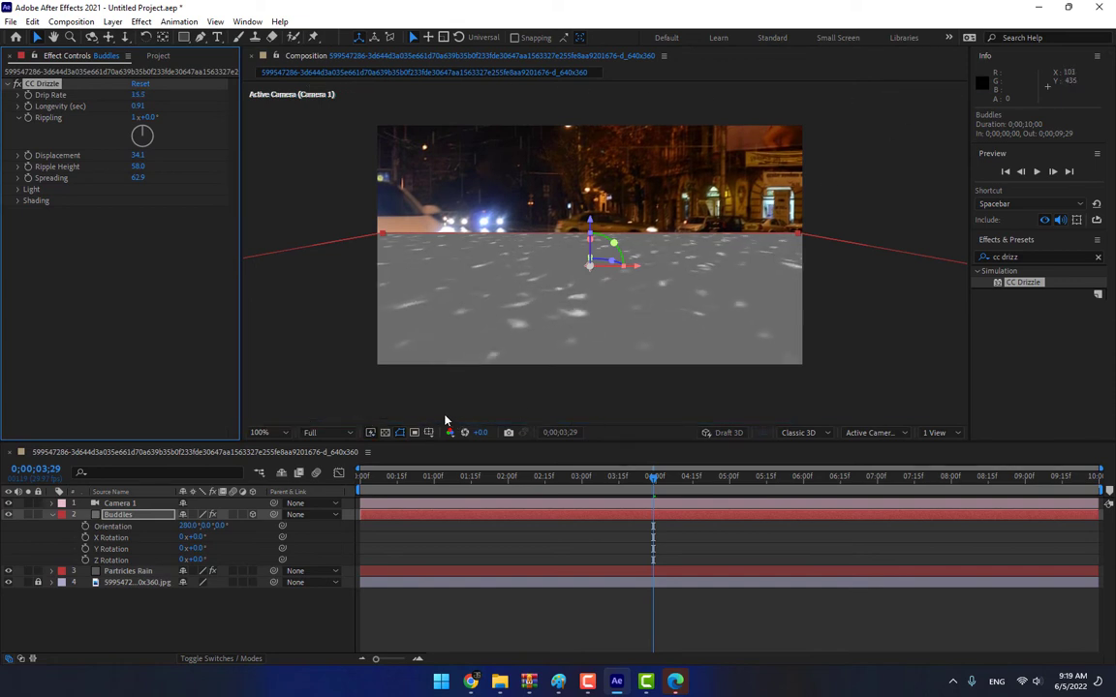
{"action": "left_click", "coordinate": [122, 519]}
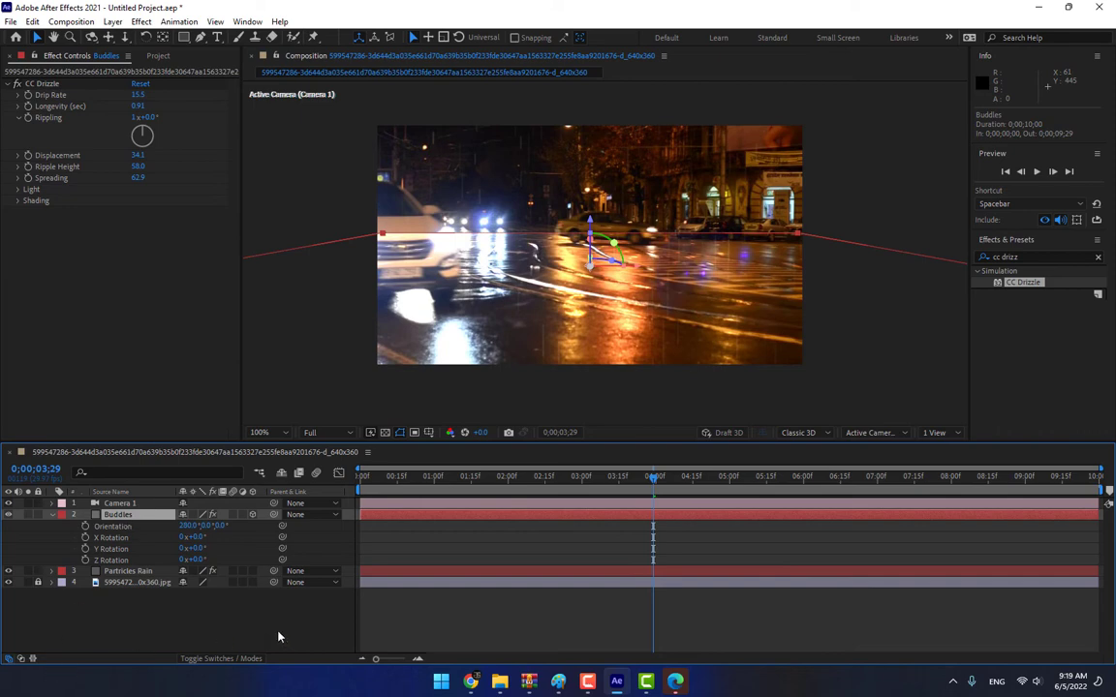
{"action": "left_click", "coordinate": [308, 617]}
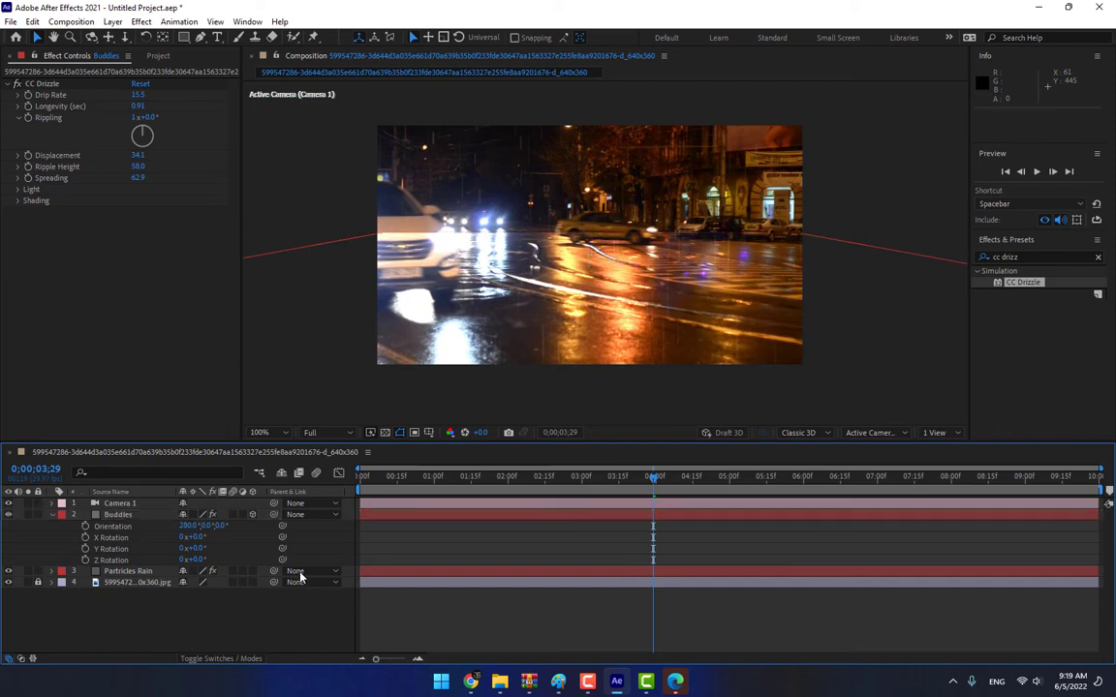
{"action": "left_click", "coordinate": [117, 514]}
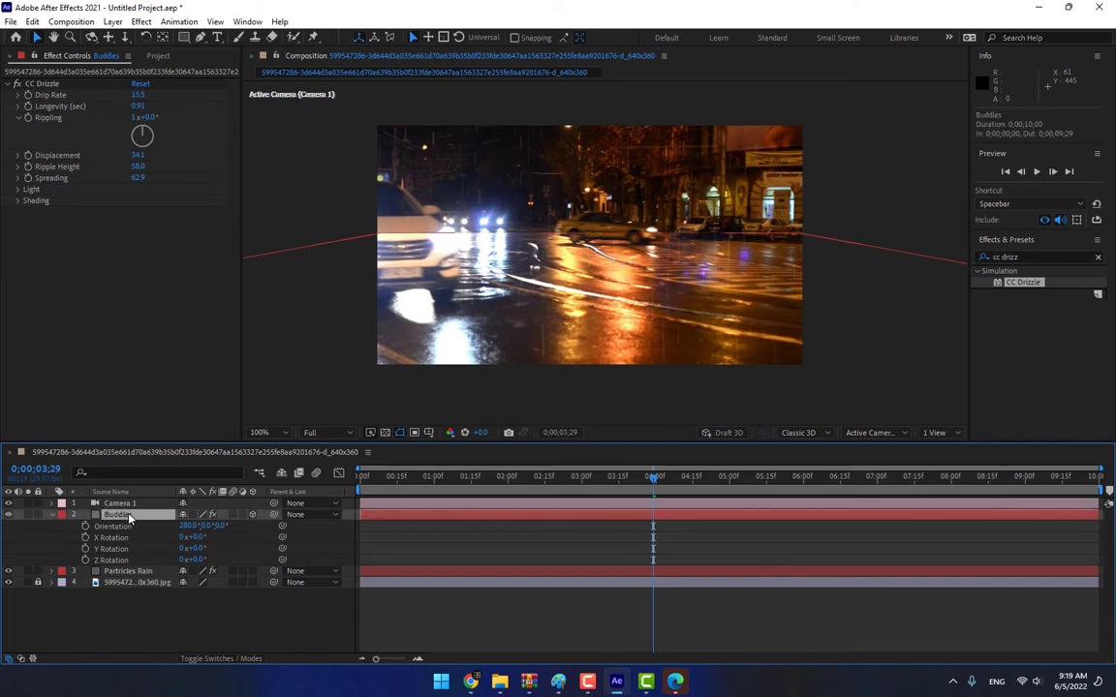
{"action": "left_click", "coordinate": [1036, 171]}
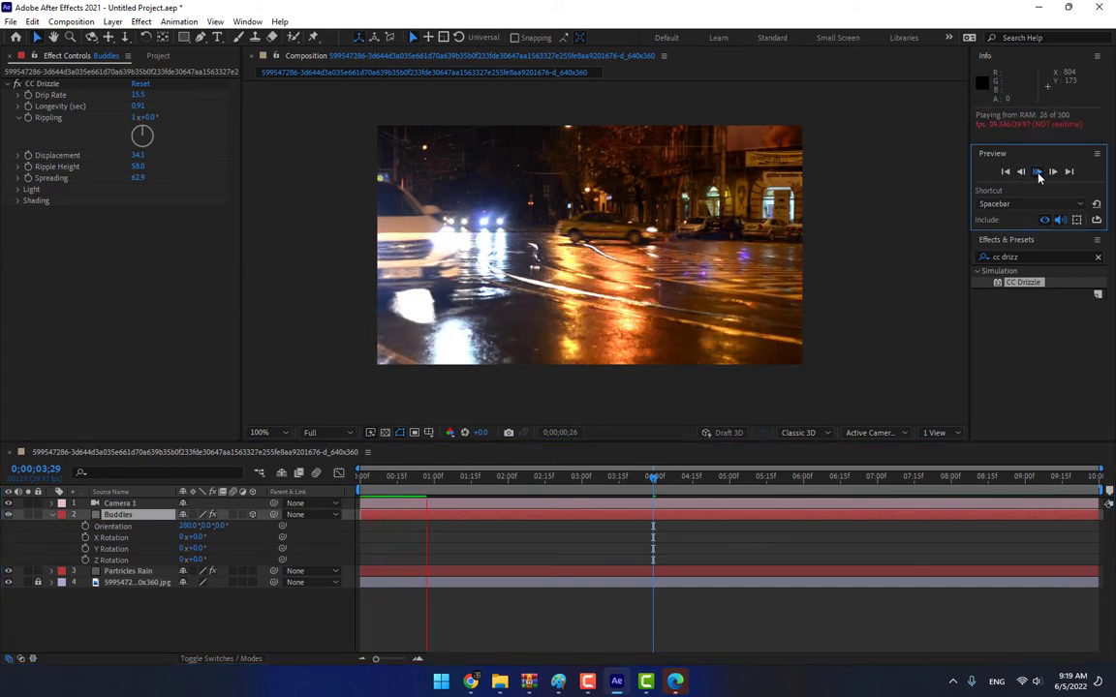
{"action": "left_click", "coordinate": [1037, 172]}
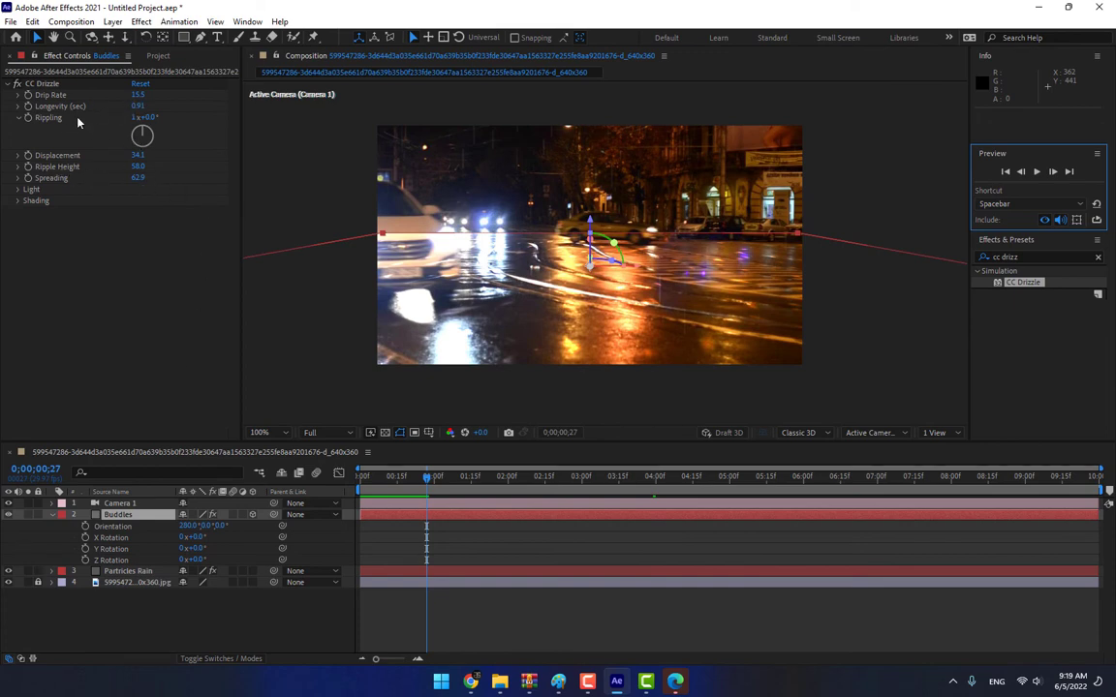
- Set Longevity to 0.53, Displacement to 24.1 and Spreading to 83.9
{"action": "left_click", "coordinate": [137, 170]}
{"action": "key", "text": "Return"}
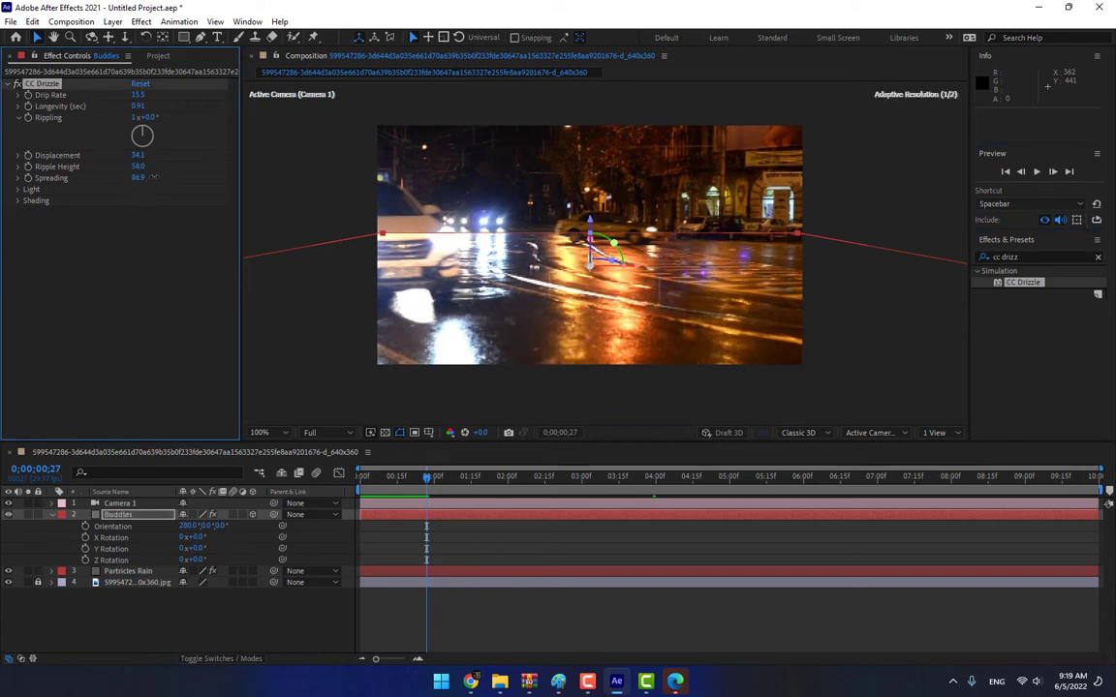
{"action": "key", "text": "Return"}
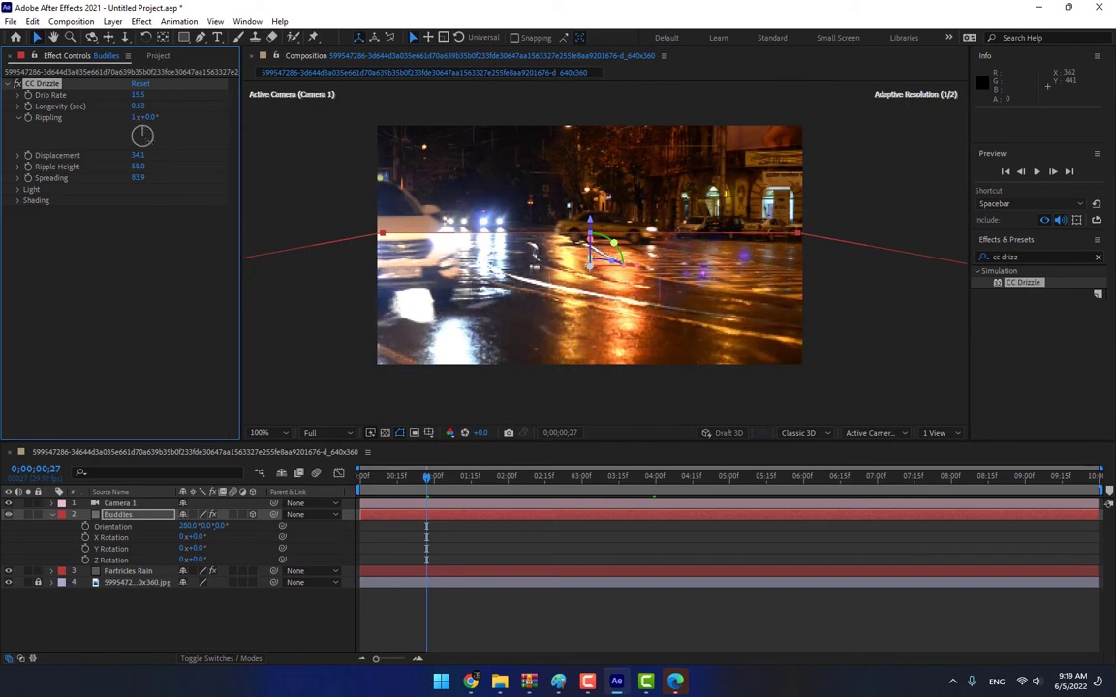
{"action": "left_click_drag", "start_coordinate": [139, 158], "coordinate": [164, 109]}
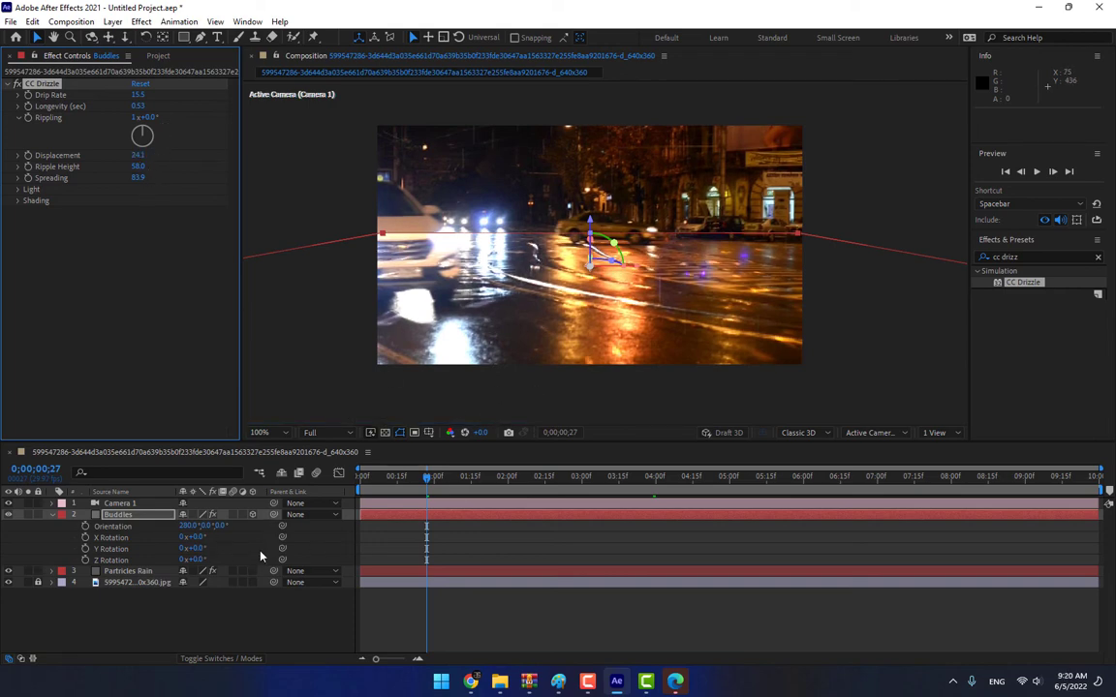
{"action": "left_click", "coordinate": [116, 519]}
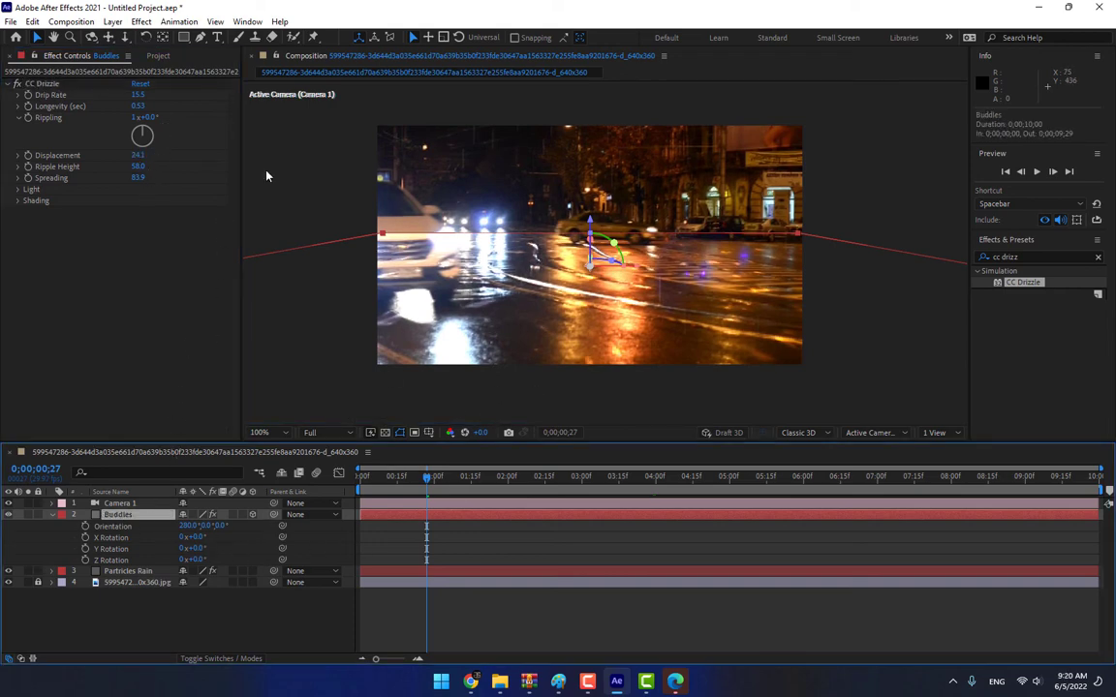
- Draw a Pen-tool mask outline around the left car on the Buddles layer
{"action": "key", "text": "g"}
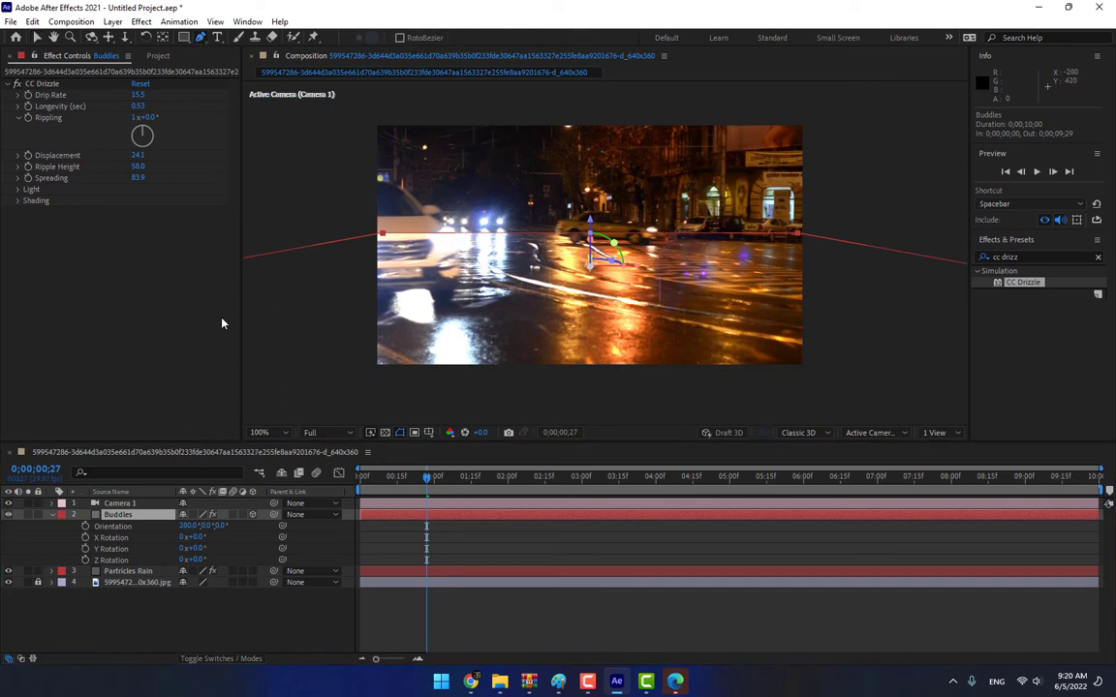
{"action": "key", "text": "period"}
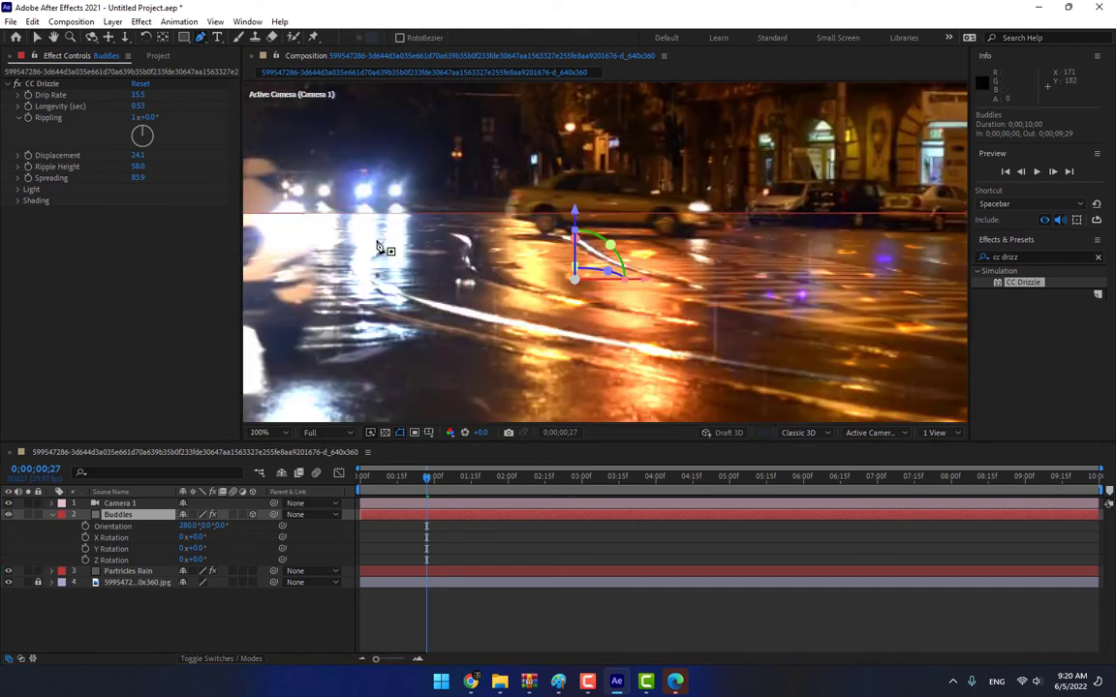
{"action": "mouse_move", "coordinate": [381, 244]}
{"action": "left_mouse_down"}
{"action": "mouse_move", "coordinate": [631, 275]}
{"action": "mouse_move", "coordinate": [474, 280]}
{"action": "left_mouse_up"}
{"action": "scroll", "coordinate": [631, 275], "scroll_direction": "down", "scroll_amount": 2}
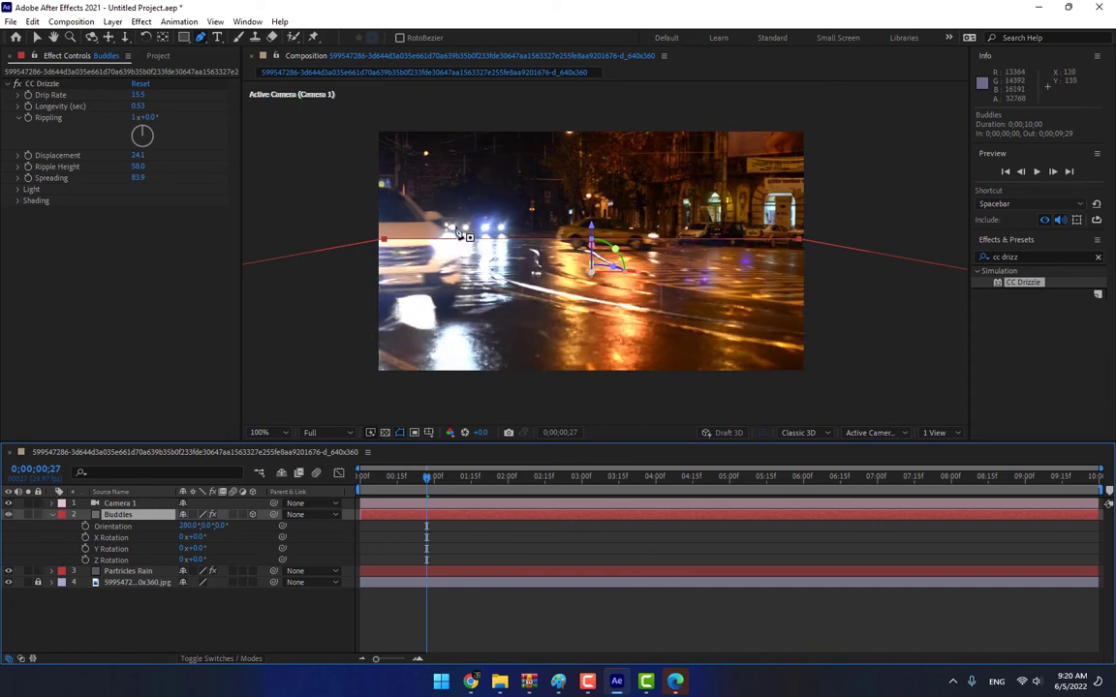
{"action": "left_click", "coordinate": [409, 214]}
{"action": "left_click", "coordinate": [460, 287]}
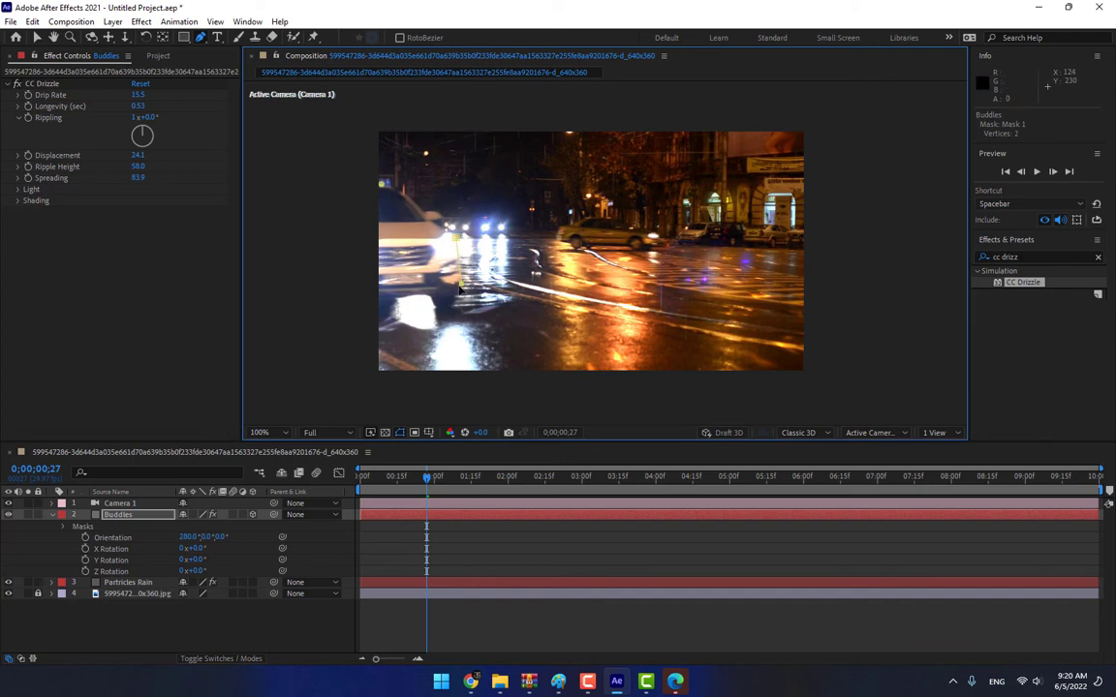
{"action": "left_click", "coordinate": [457, 304]}
{"action": "left_click", "coordinate": [385, 307]}
{"action": "left_click", "coordinate": [368, 291]}
{"action": "left_click", "coordinate": [364, 228]}
{"action": "left_click", "coordinate": [454, 228]}
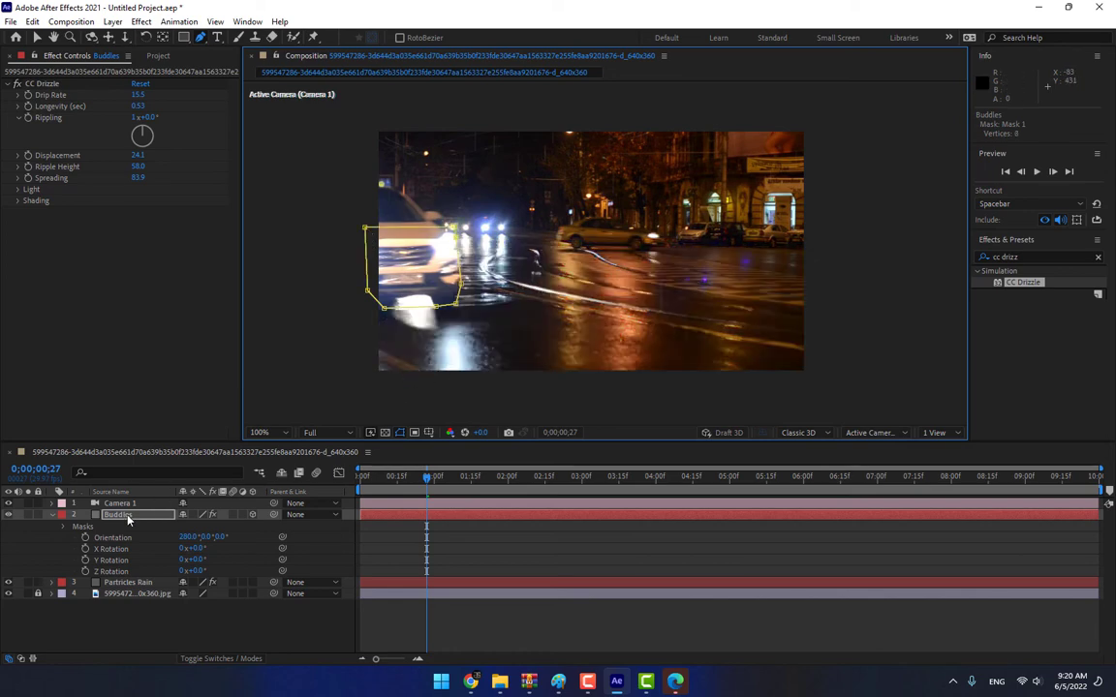
- Set Mask 1 mode to Subtract to remove ripples from the car
{"action": "key", "text": "m"}
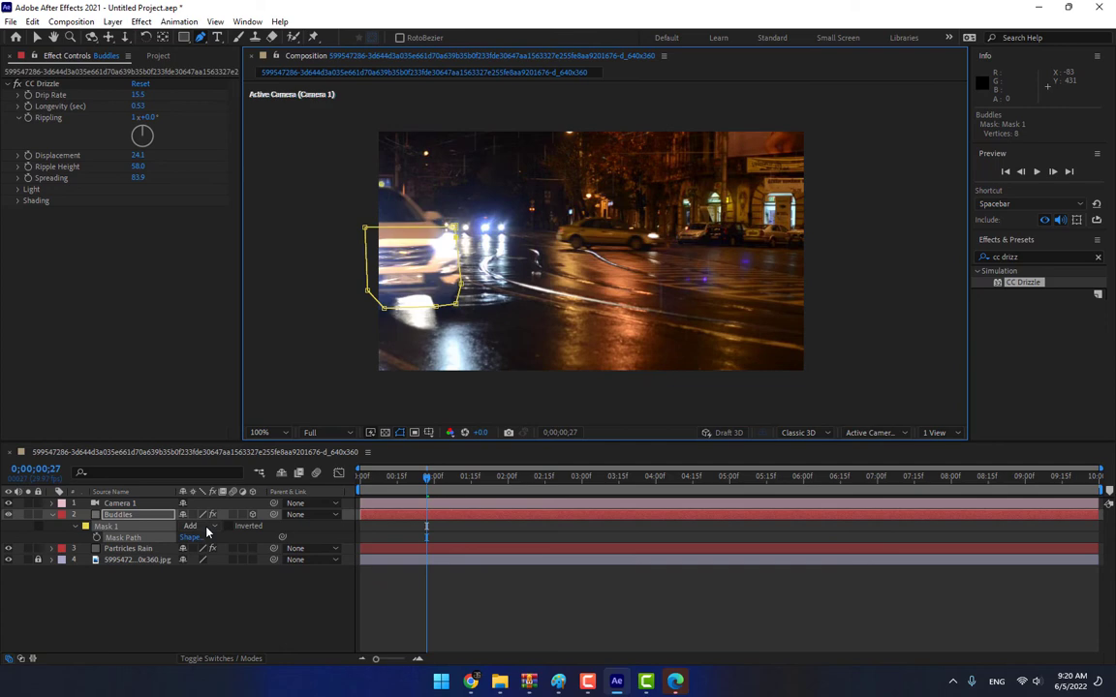
{"action": "left_click", "coordinate": [206, 528]}
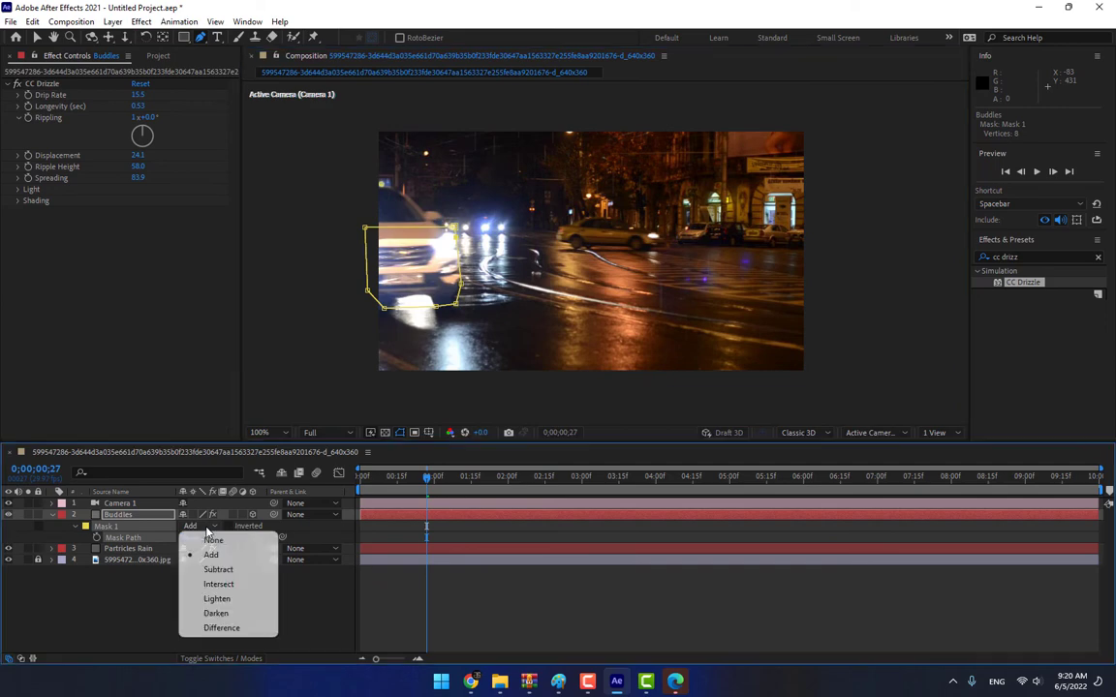
{"action": "left_click", "coordinate": [225, 567]}
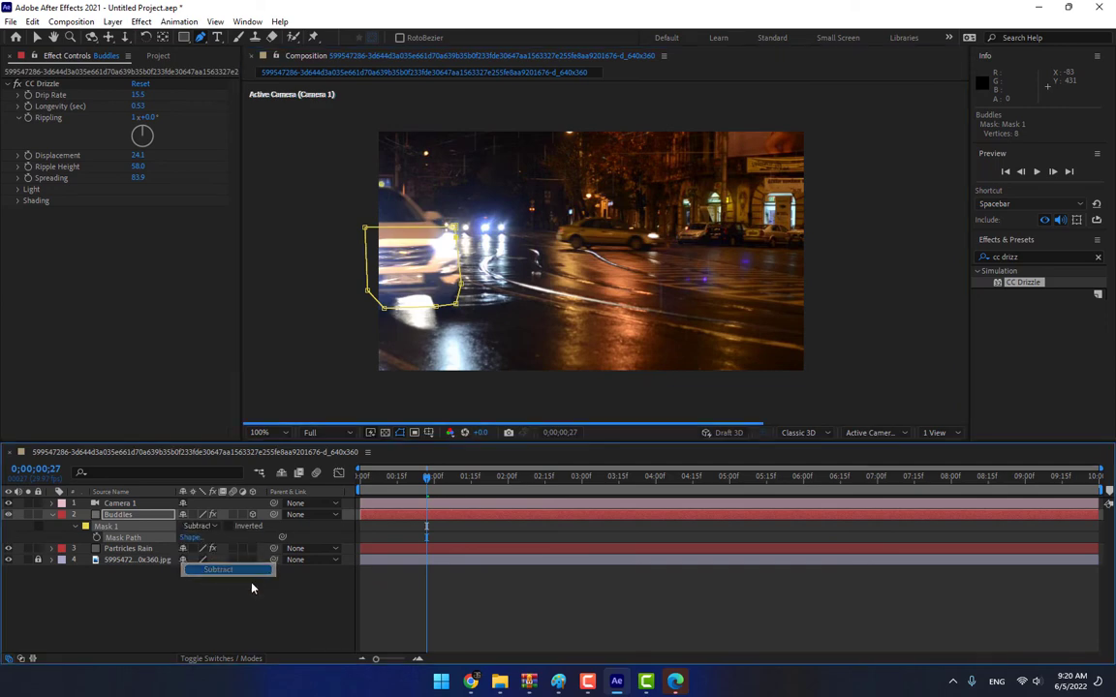
{"action": "left_click", "coordinate": [297, 603]}
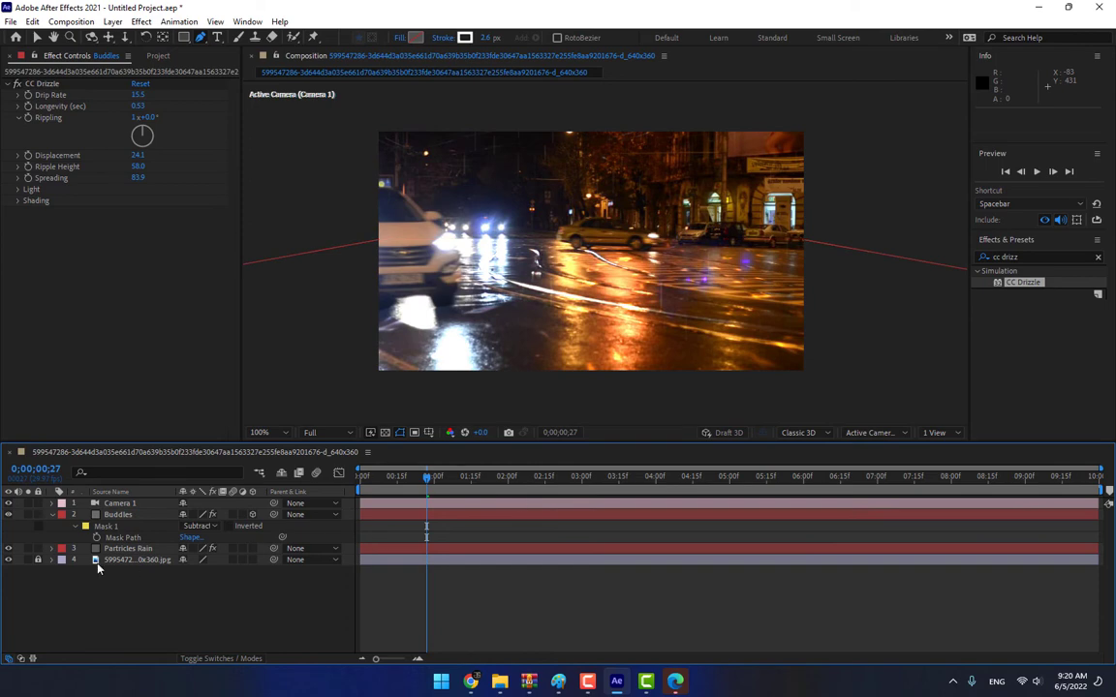
- Set Particles/sec on Particles Rain to 12000
{"action": "left_click", "coordinate": [128, 548]}
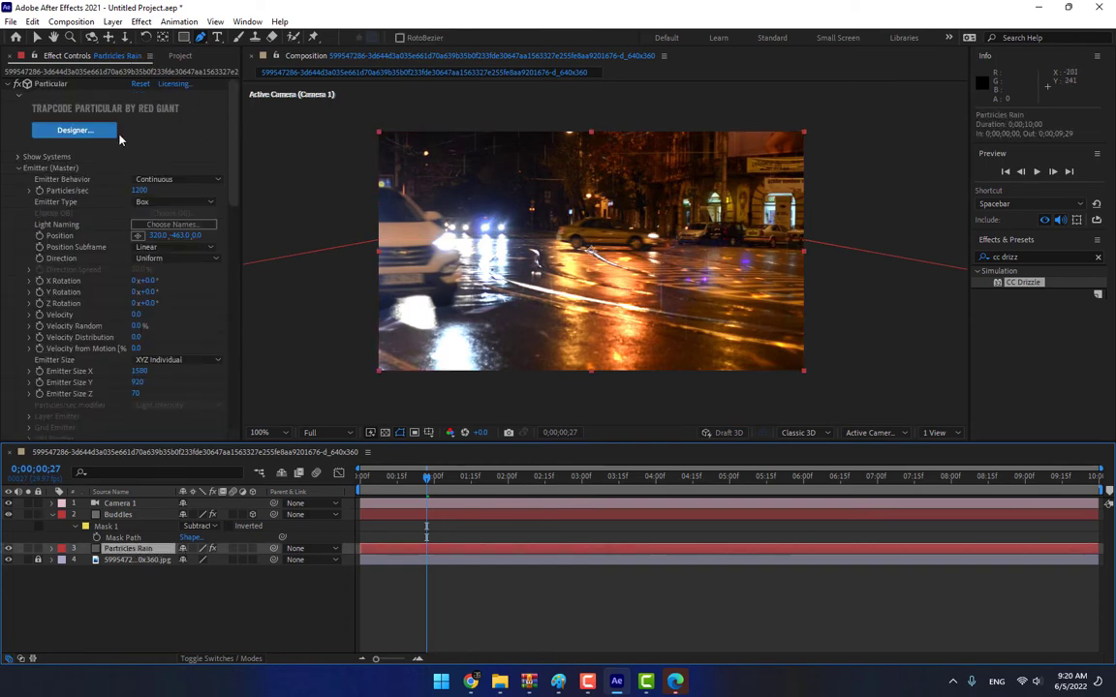
{"action": "left_click", "coordinate": [138, 190]}
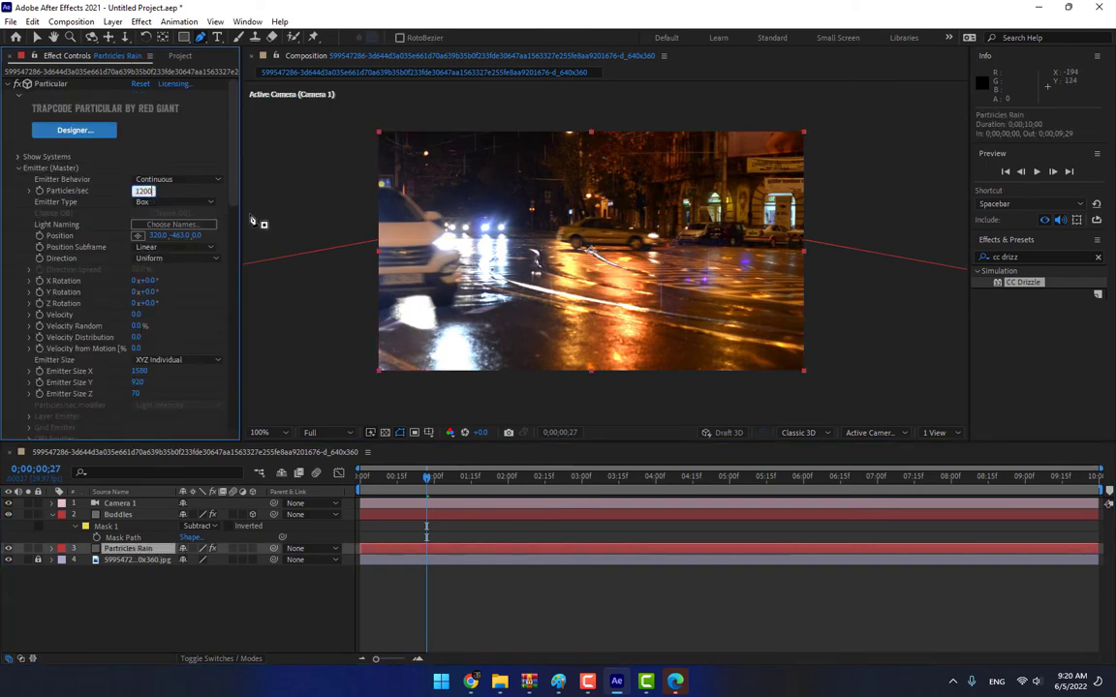
{"action": "type", "text": "0"}
{"action": "key", "text": "Return"}
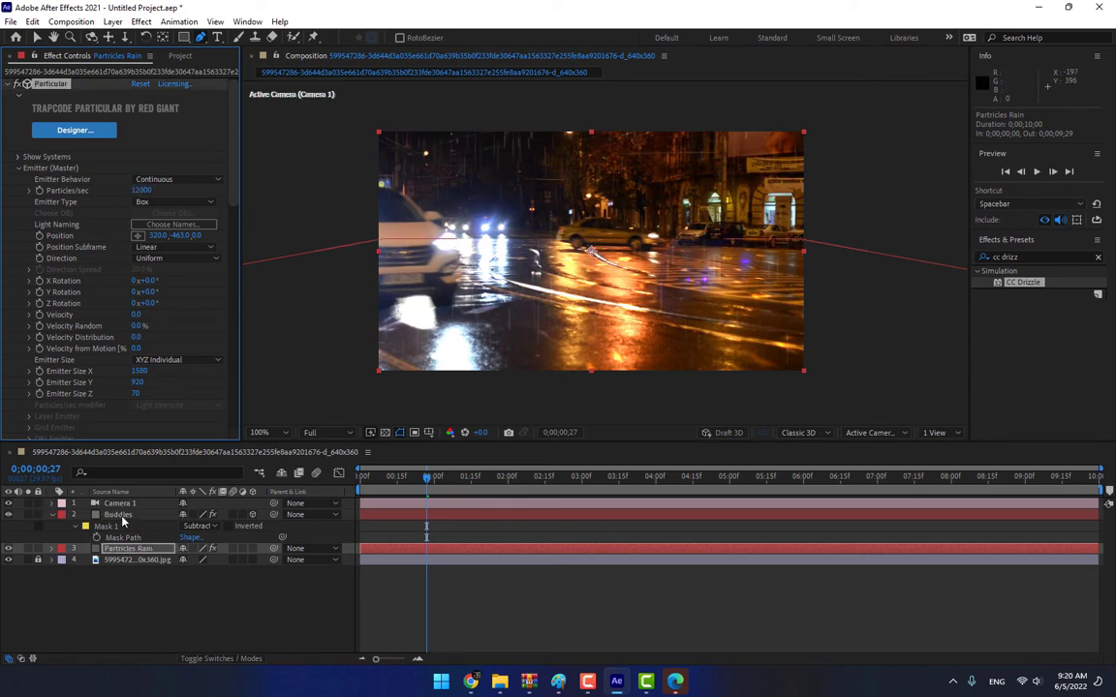
- Raise Buddles Drip Rate to 42.6 and shorten the work area to 5 seconds
{"action": "left_click", "coordinate": [118, 514]}
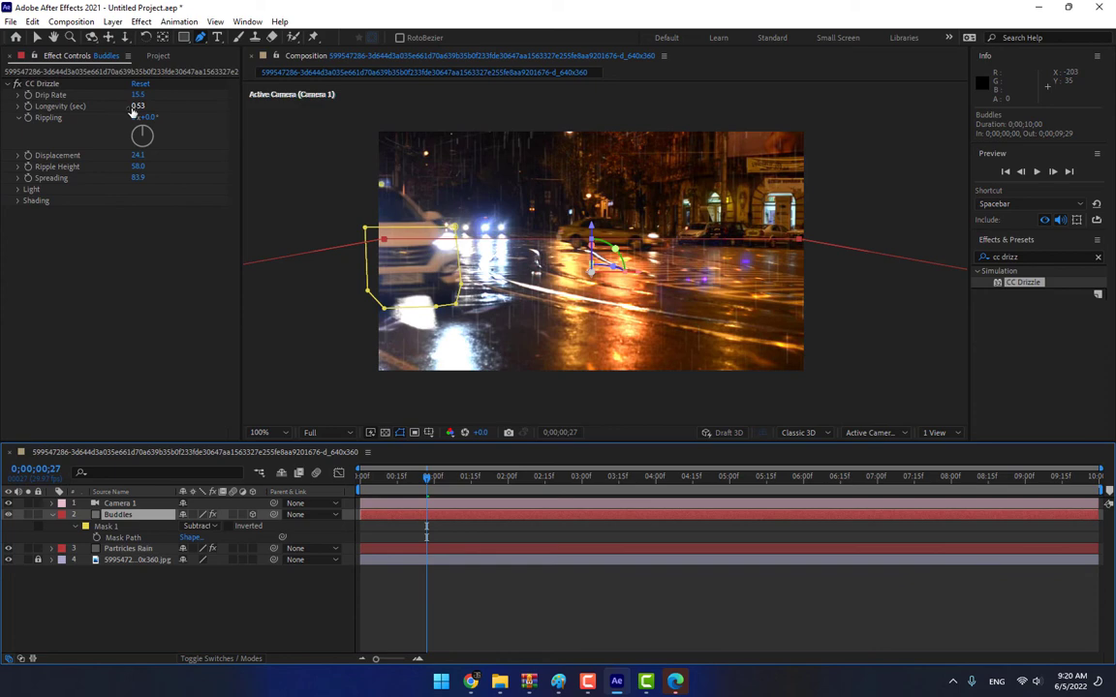
{"action": "mouse_move", "coordinate": [140, 96]}
{"action": "left_mouse_down"}
{"action": "mouse_move", "coordinate": [184, 97]}
{"action": "mouse_move", "coordinate": [149, 116]}
{"action": "mouse_move", "coordinate": [176, 97]}
{"action": "left_mouse_up"}
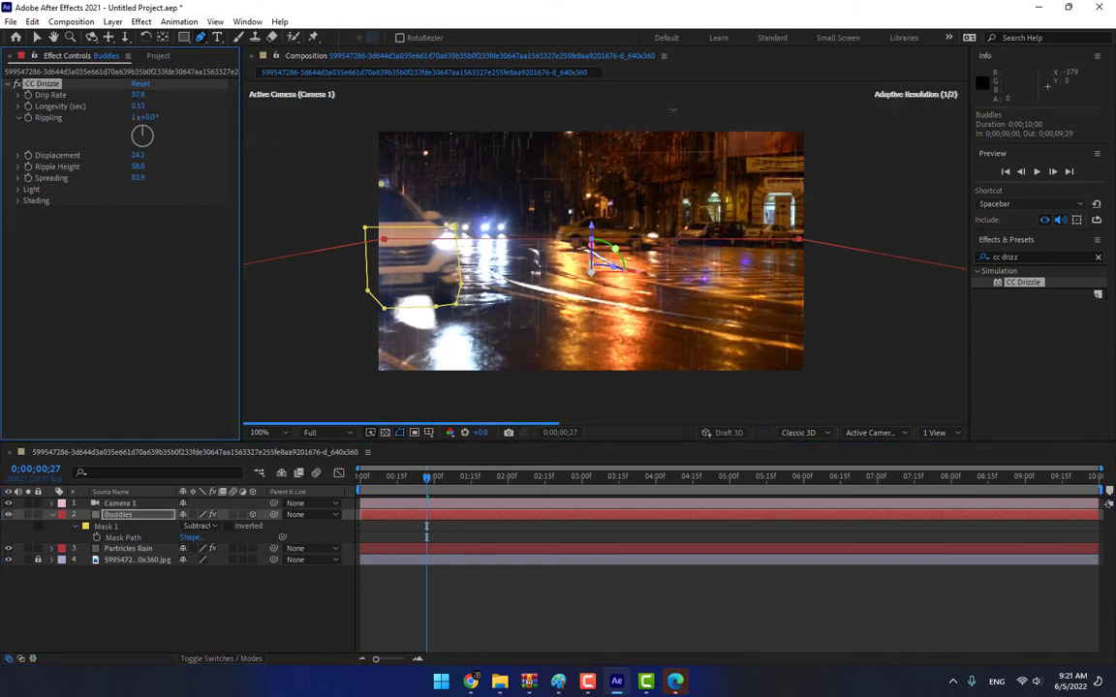
{"action": "left_click", "coordinate": [596, 633]}
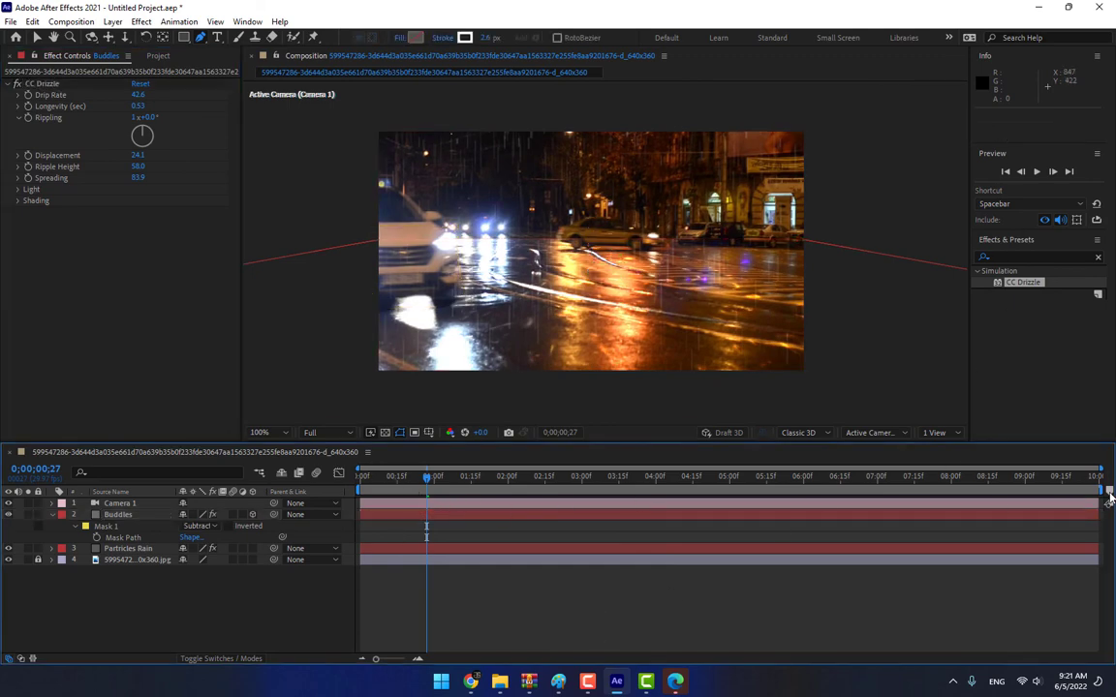
{"action": "left_click_drag", "start_coordinate": [1108, 504], "coordinate": [735, 505]}
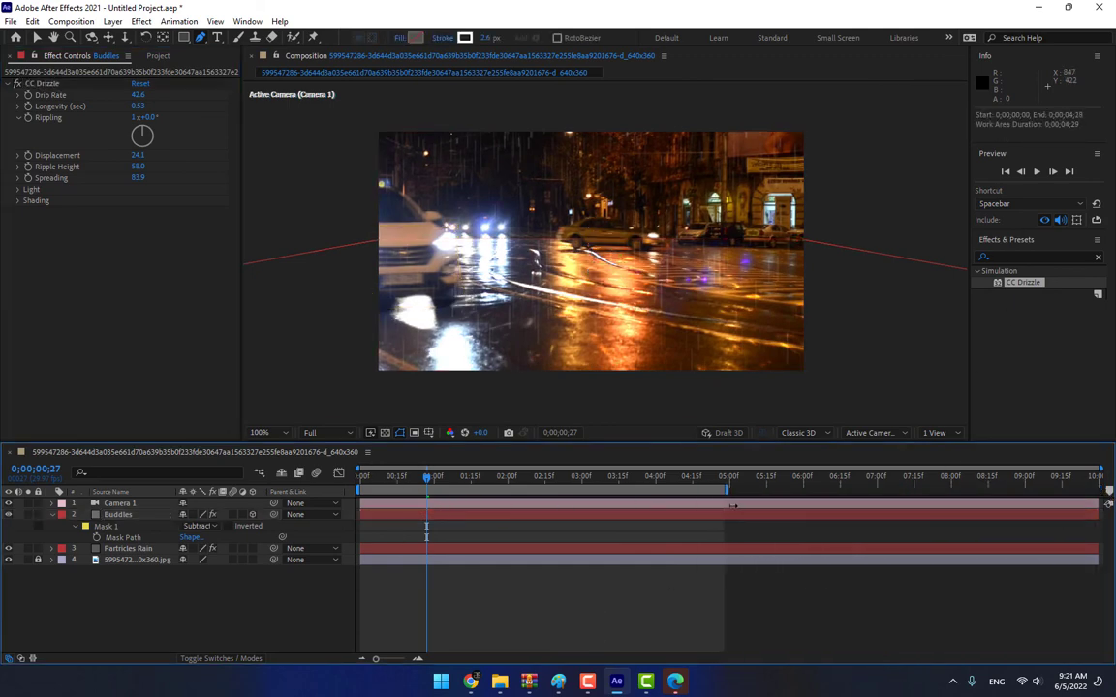
{"action": "left_click", "coordinate": [1035, 171]}
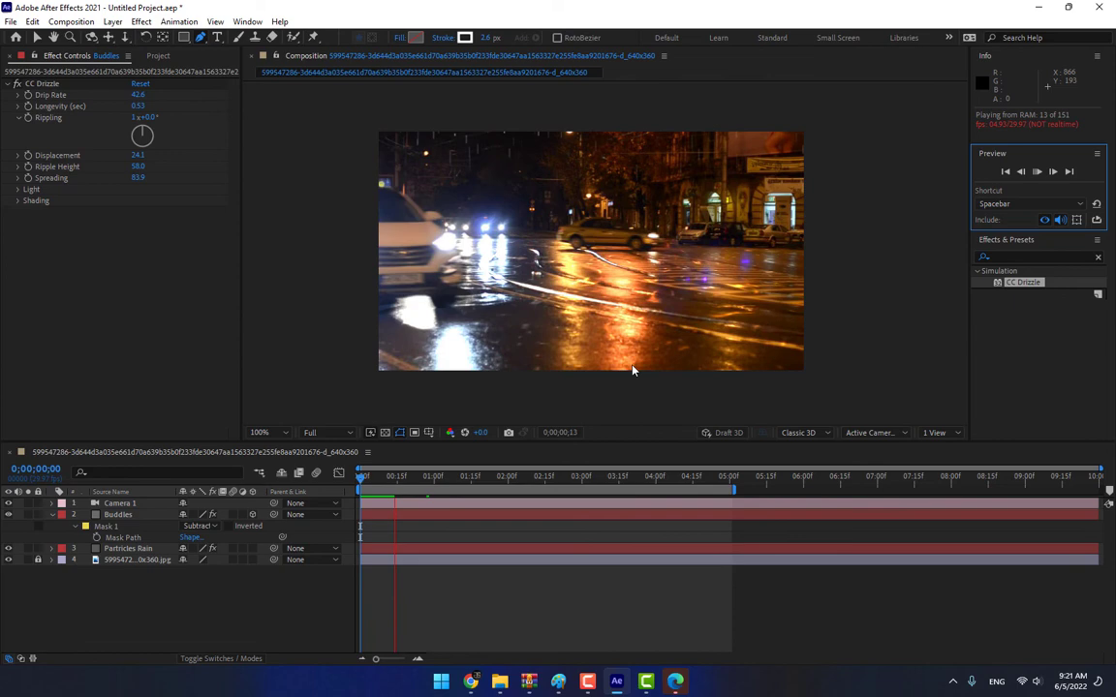
{"action": "mouse_move", "coordinate": [411, 477]}
{"action": "left_mouse_down"}
{"action": "mouse_move", "coordinate": [432, 484]}
{"action": "mouse_move", "coordinate": [414, 484]}
{"action": "left_mouse_up"}
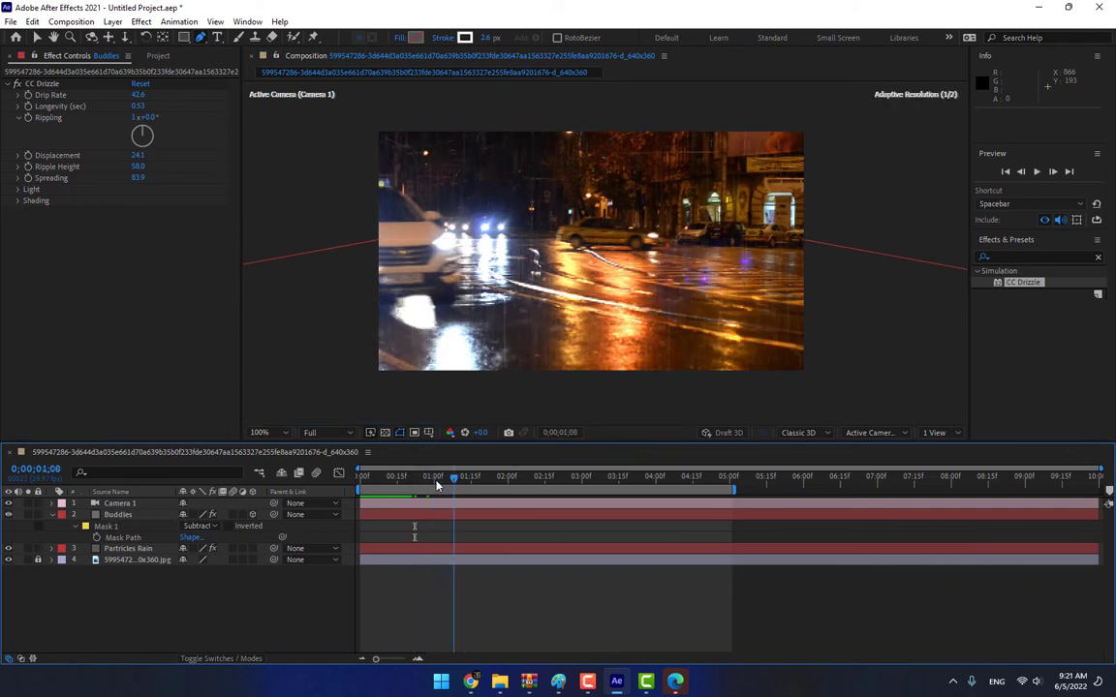
{"action": "mouse_move", "coordinate": [436, 483]}
{"action": "left_mouse_down"}
{"action": "mouse_move", "coordinate": [390, 490]}
{"action": "mouse_move", "coordinate": [433, 488]}
{"action": "left_mouse_up"}
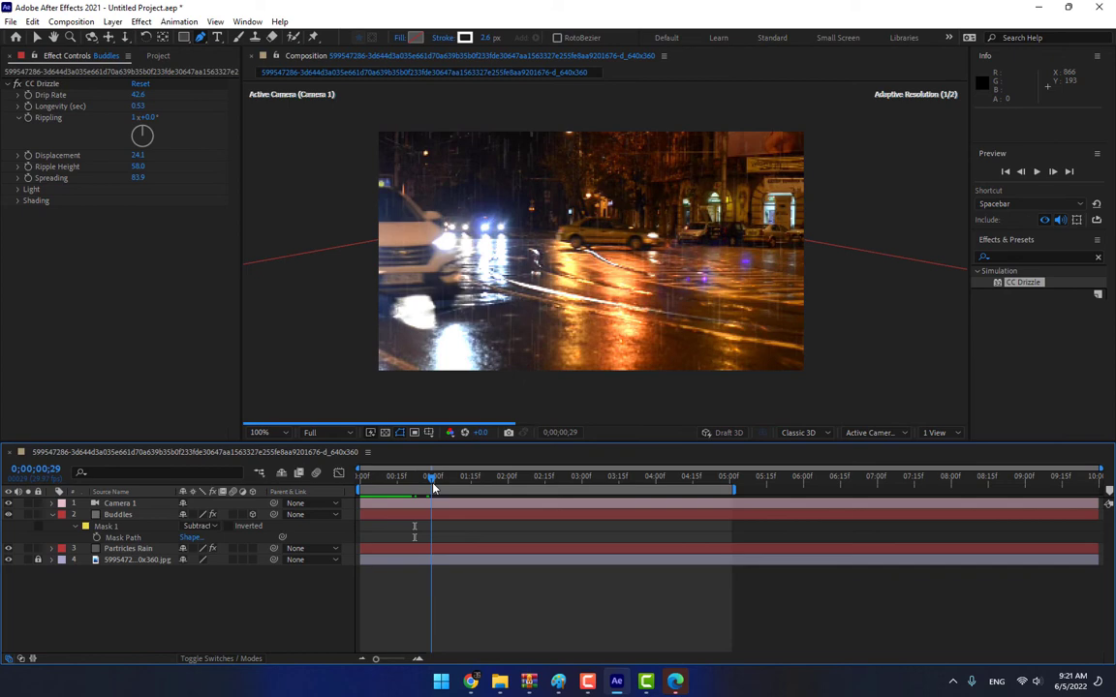
- Keyframe Drip Rate at 0 near one second and 30 at 2:00
{"action": "left_click", "coordinate": [119, 518]}
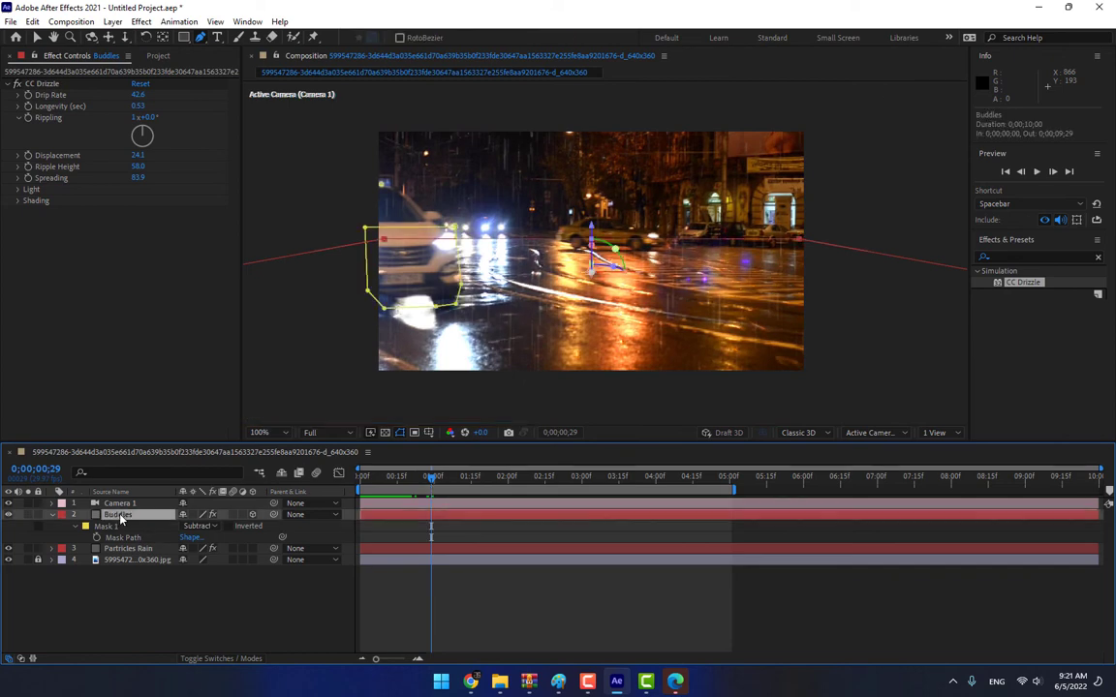
{"action": "left_click", "coordinate": [139, 94]}
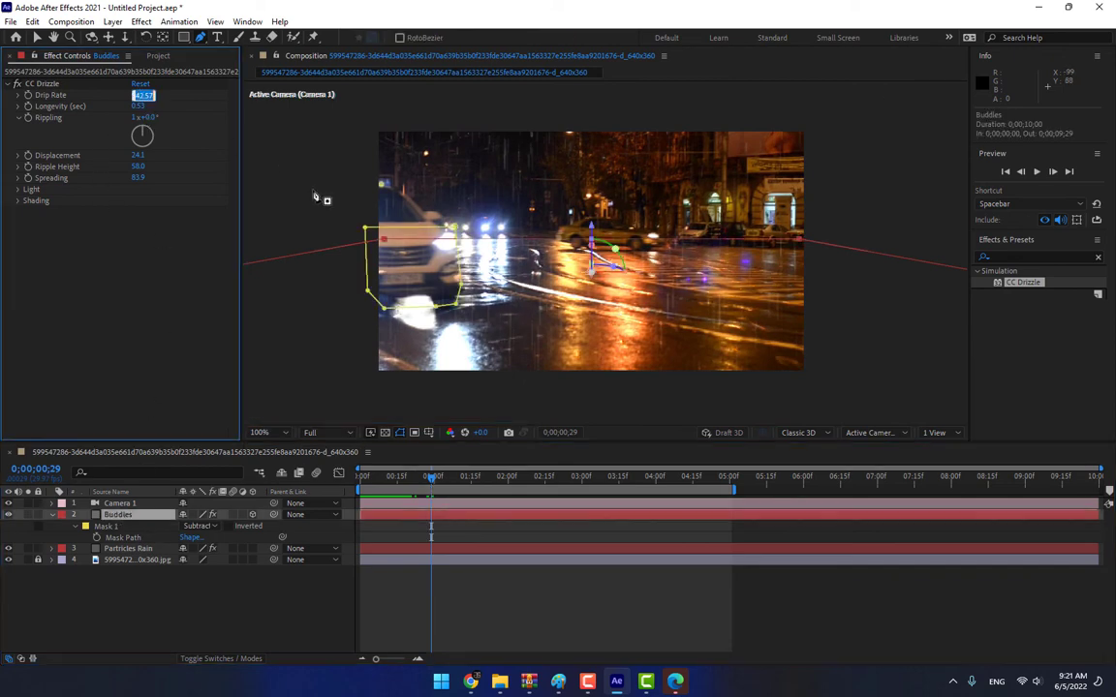
{"action": "type", "text": "0"}
{"action": "key", "text": "Return"}
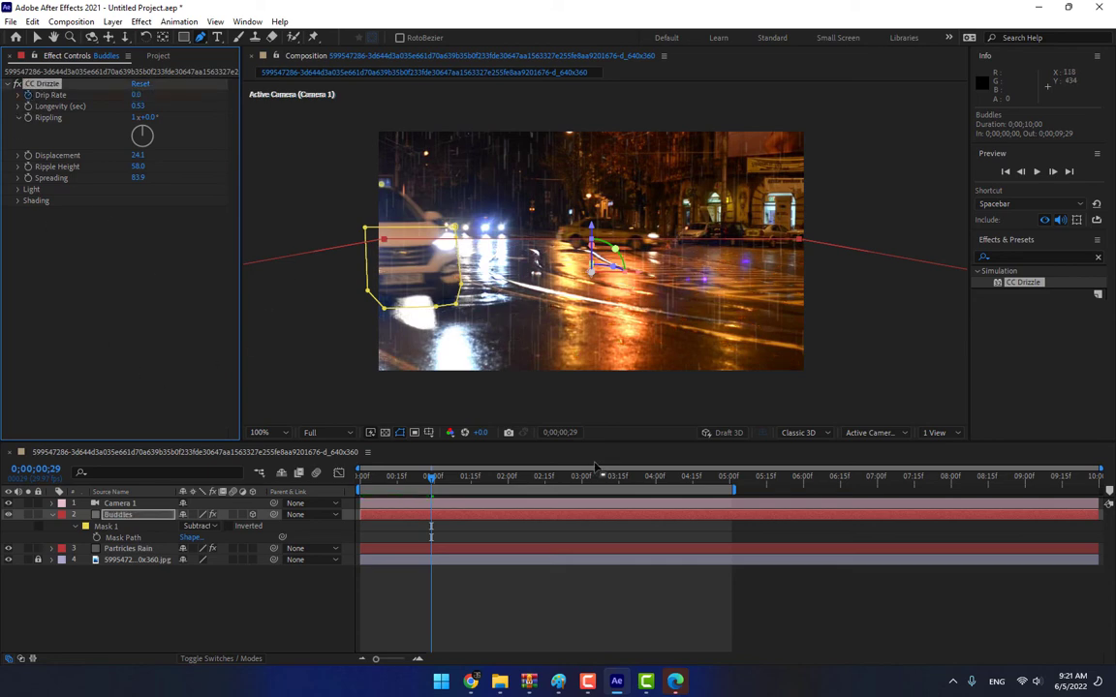
{"action": "left_click", "coordinate": [508, 477]}
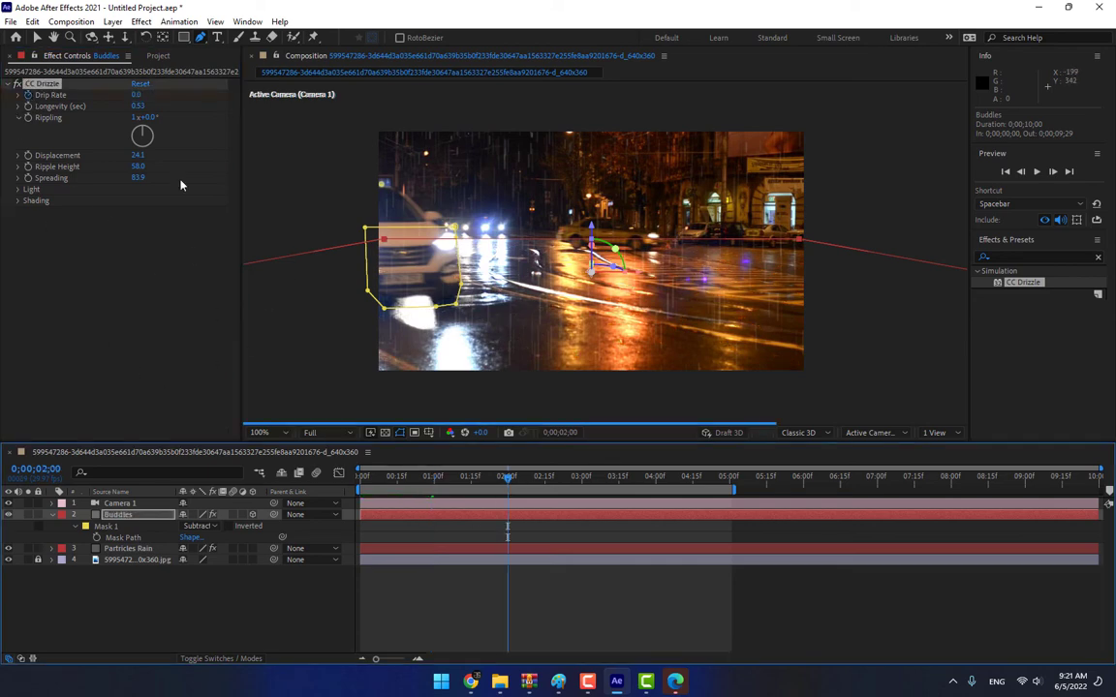
{"action": "left_click", "coordinate": [139, 95]}
{"action": "type", "text": "30"}
{"action": "key", "text": "Return"}
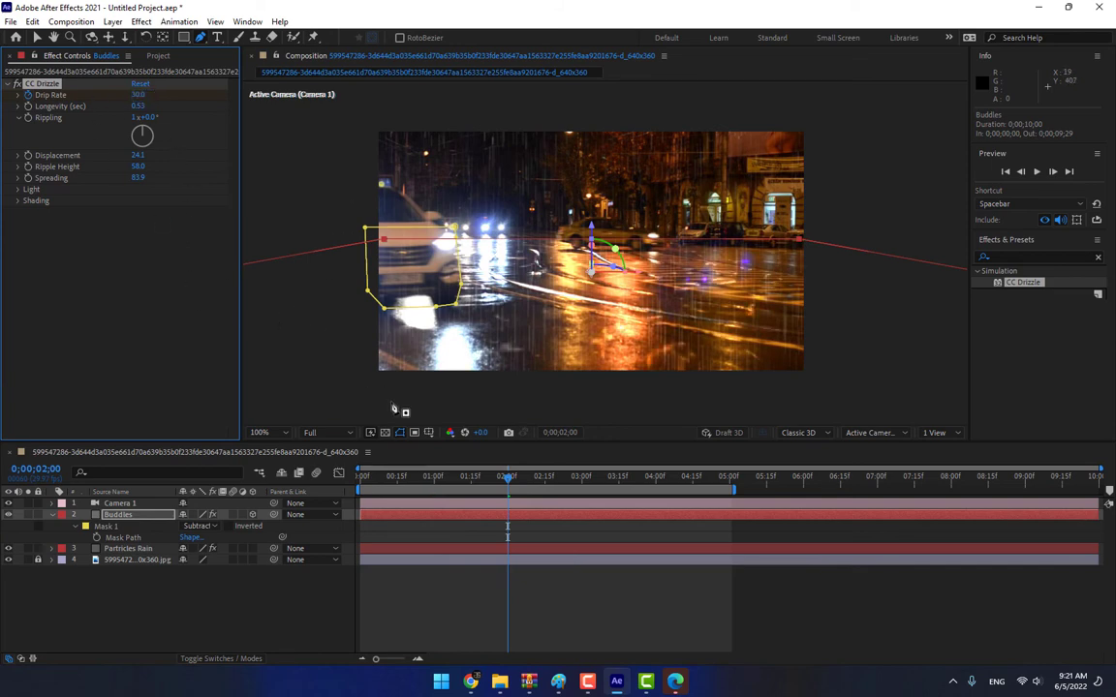
- Apply Easy Ease to the 30 keyframe and nudge the first keyframe earlier
{"action": "key", "text": "u"}
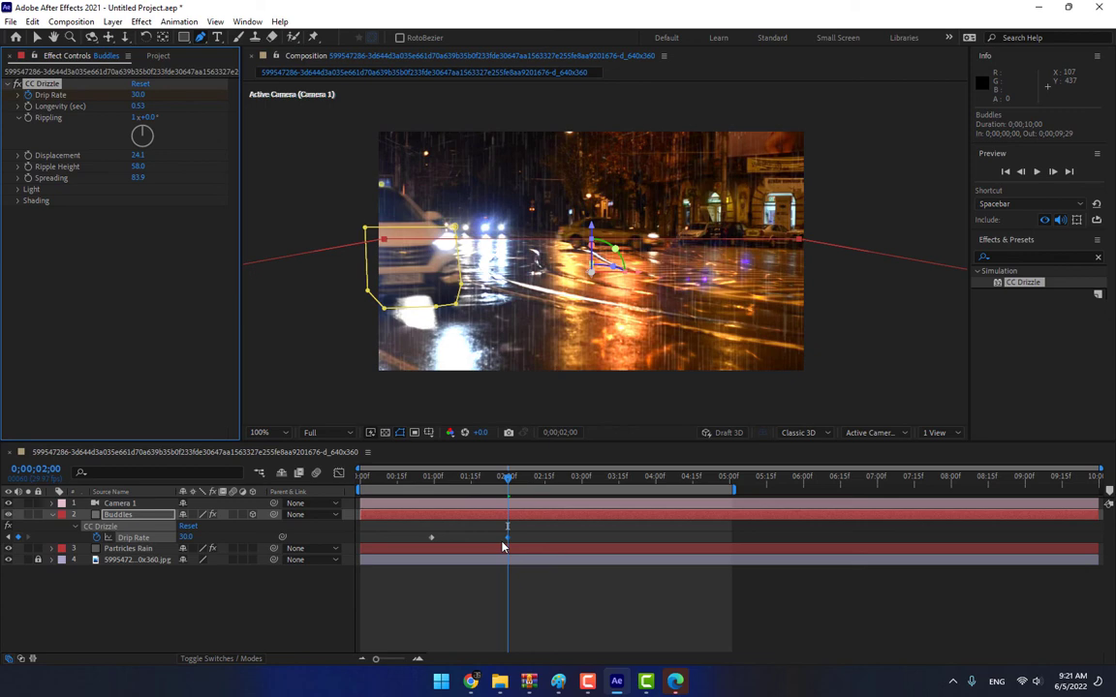
{"action": "right_click", "coordinate": [507, 537]}
{"action": "mouse_move", "coordinate": [566, 527]}
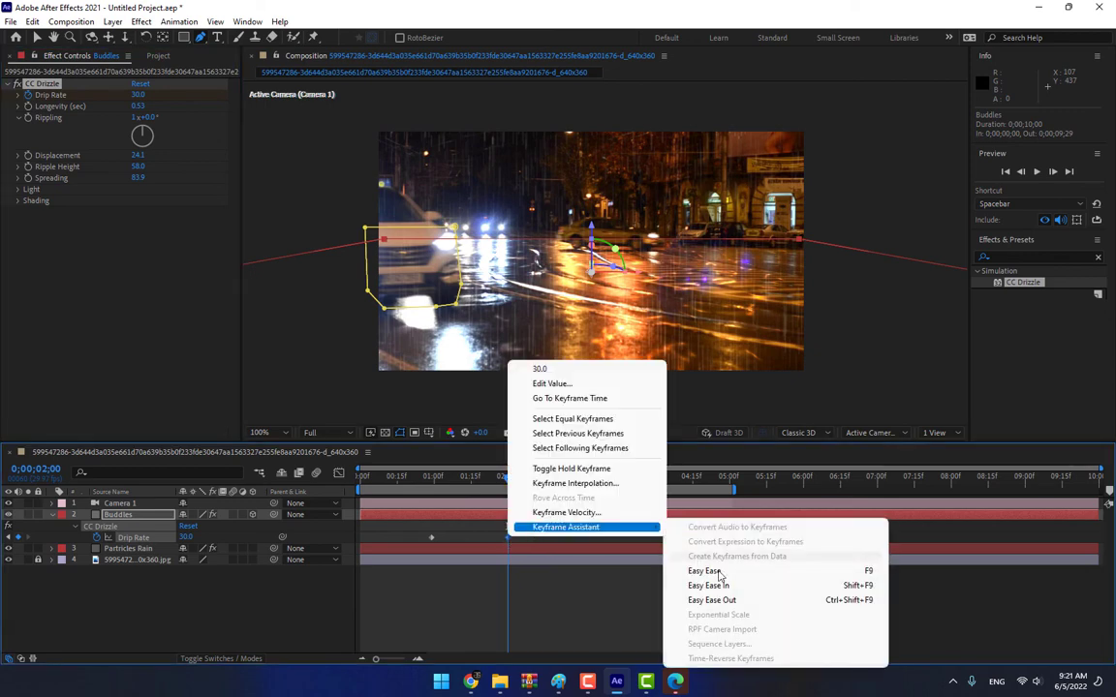
{"action": "left_click", "coordinate": [711, 571]}
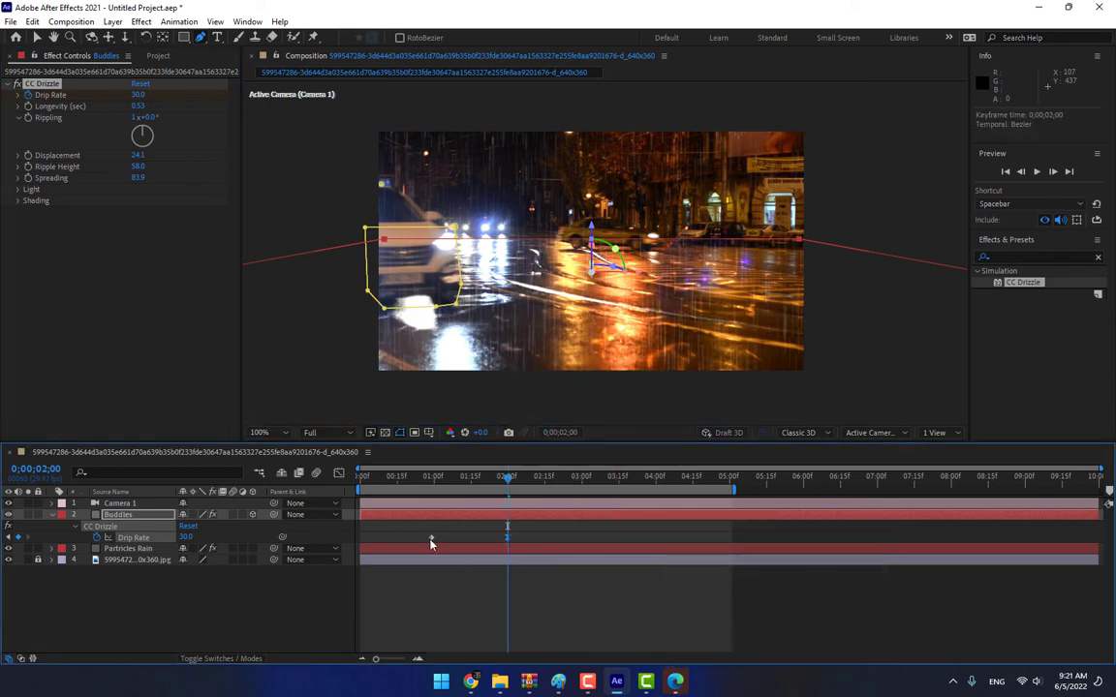
{"action": "left_click_drag", "start_coordinate": [431, 538], "coordinate": [419, 539]}
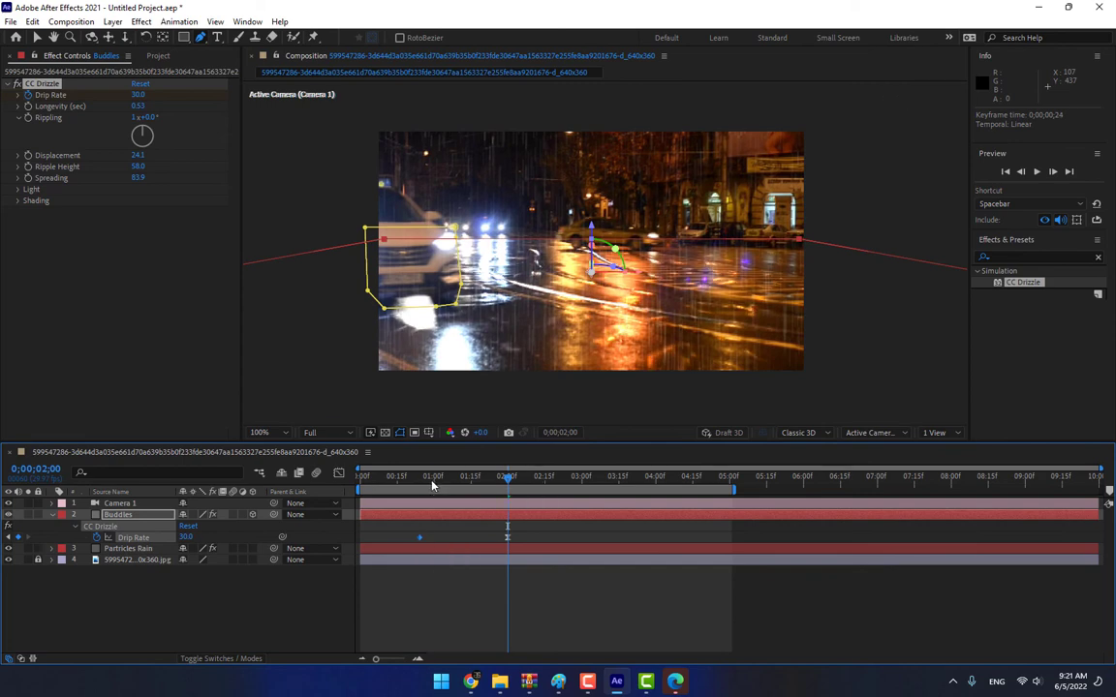
{"action": "left_click_drag", "start_coordinate": [433, 485], "coordinate": [490, 489]}
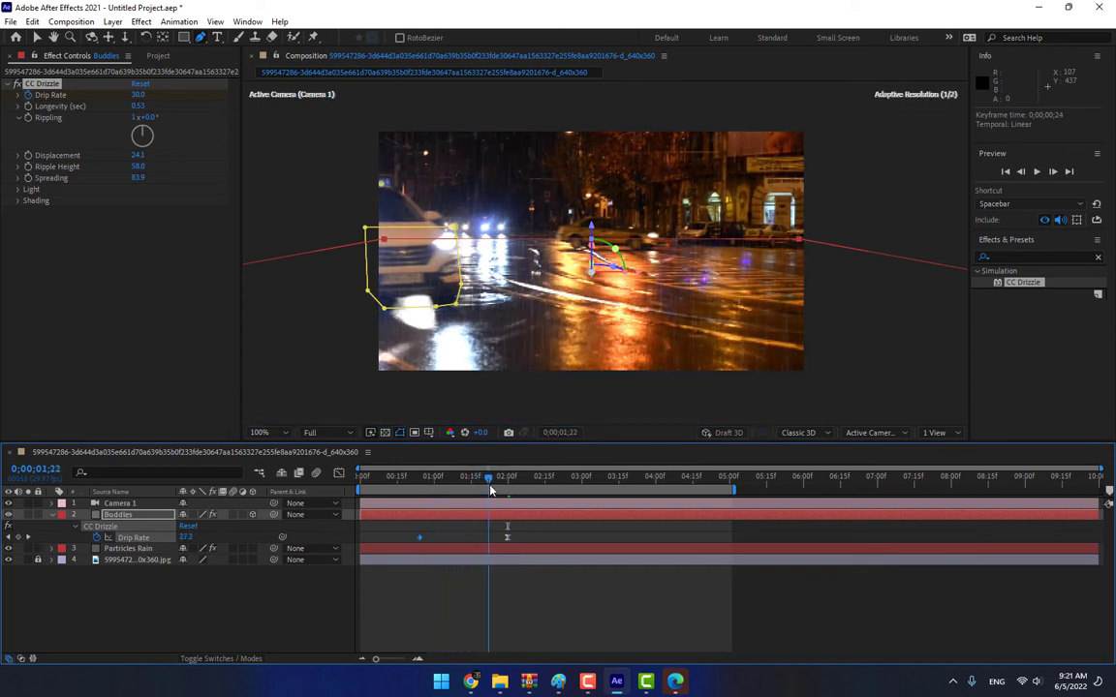
- Draw a second mask around the car parked mid-street on Buddles
{"action": "left_click", "coordinate": [249, 608]}
{"action": "left_click", "coordinate": [116, 518]}
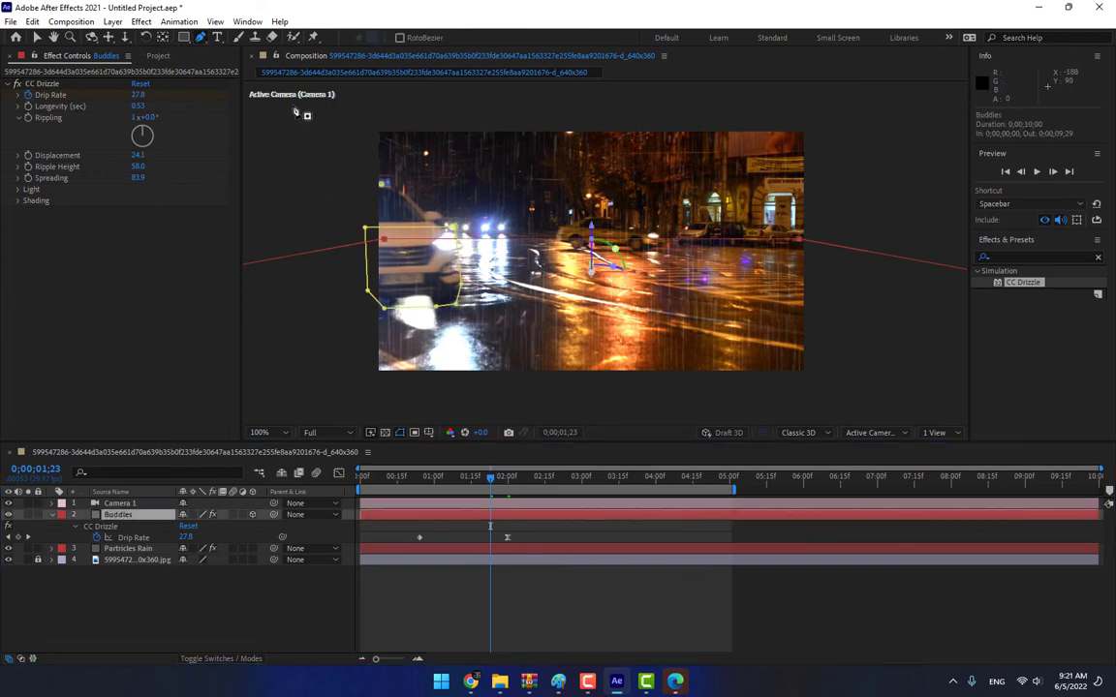
{"action": "scroll", "coordinate": [586, 247], "scroll_direction": "up", "scroll_amount": 1}
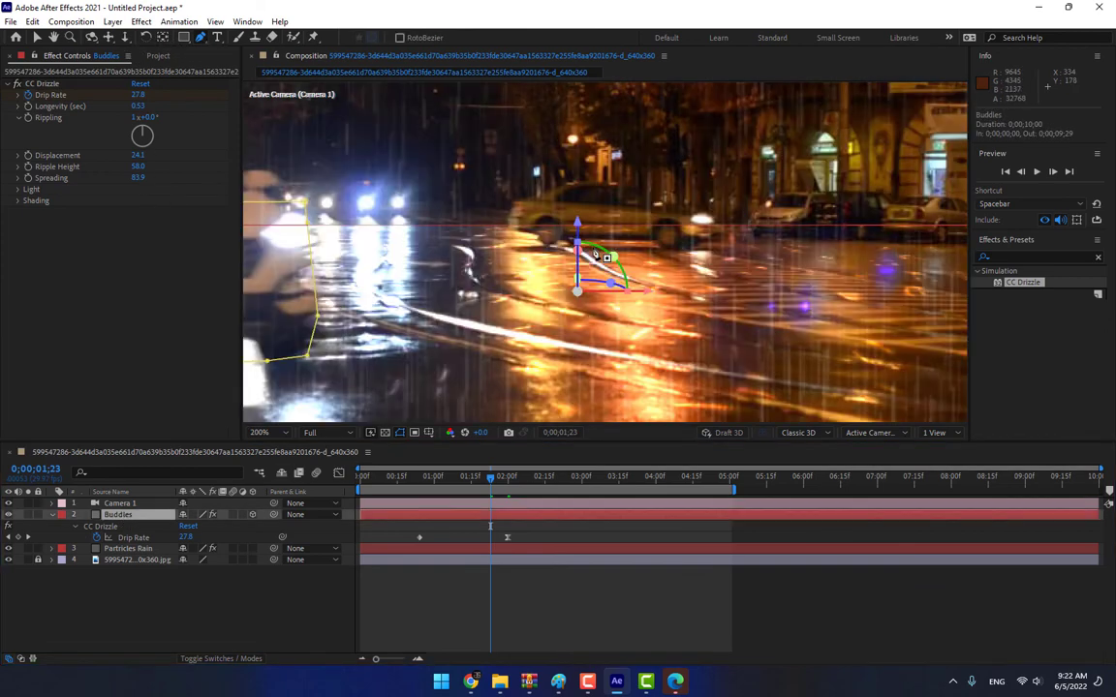
{"action": "left_click", "coordinate": [716, 216]}
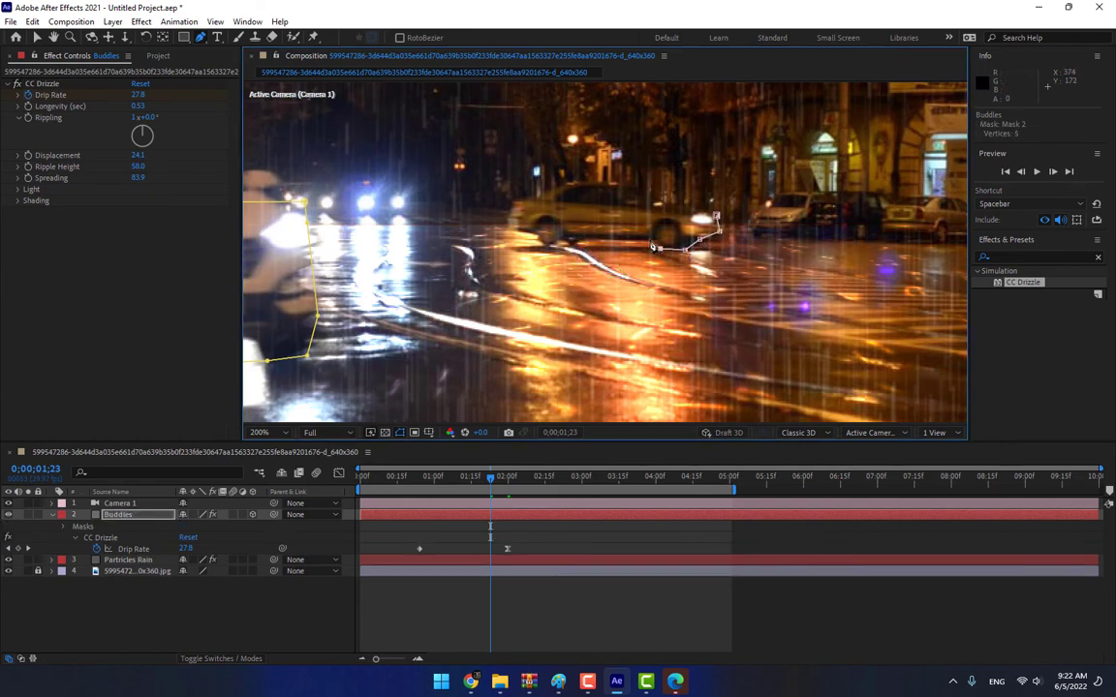
{"action": "left_click", "coordinate": [575, 241]}
{"action": "left_click", "coordinate": [716, 219]}
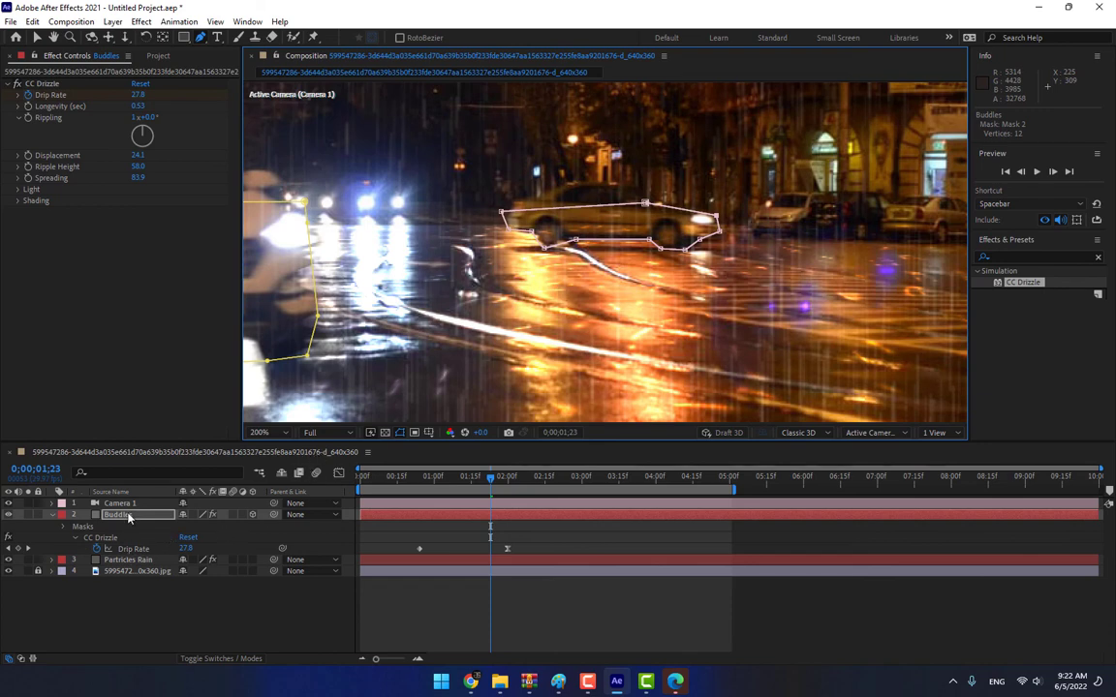
- Set Mask 2 mode to Subtract and zoom the viewer back out
{"action": "key", "text": "m"}
{"action": "left_click", "coordinate": [204, 549]}
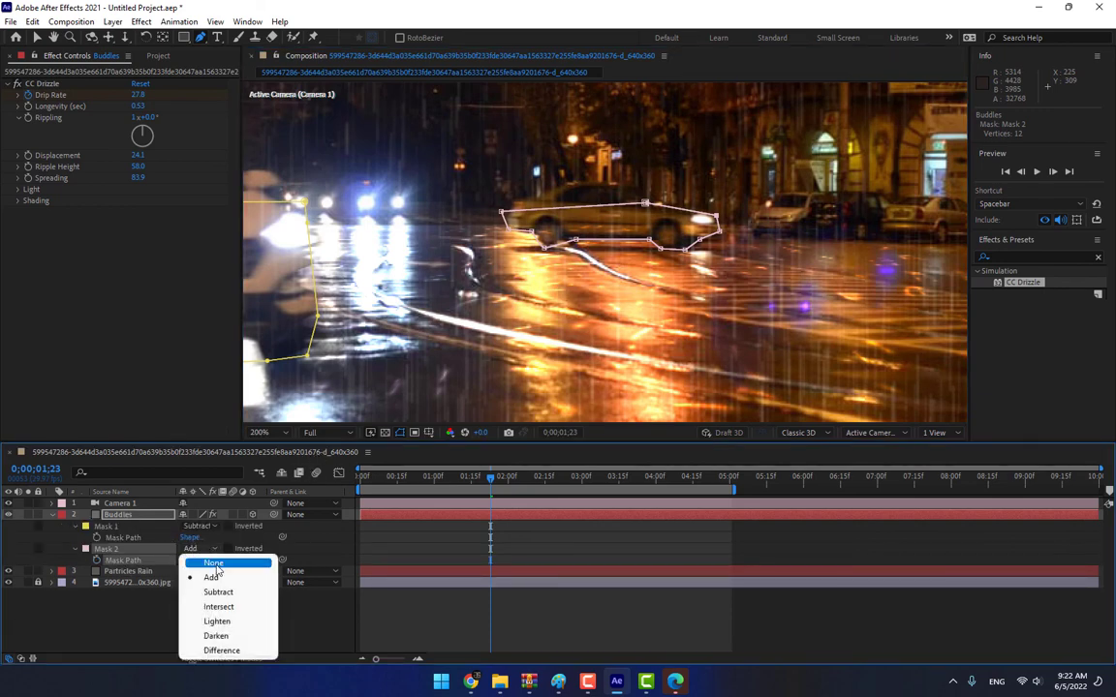
{"action": "left_click", "coordinate": [218, 593]}
{"action": "left_click", "coordinate": [305, 610]}
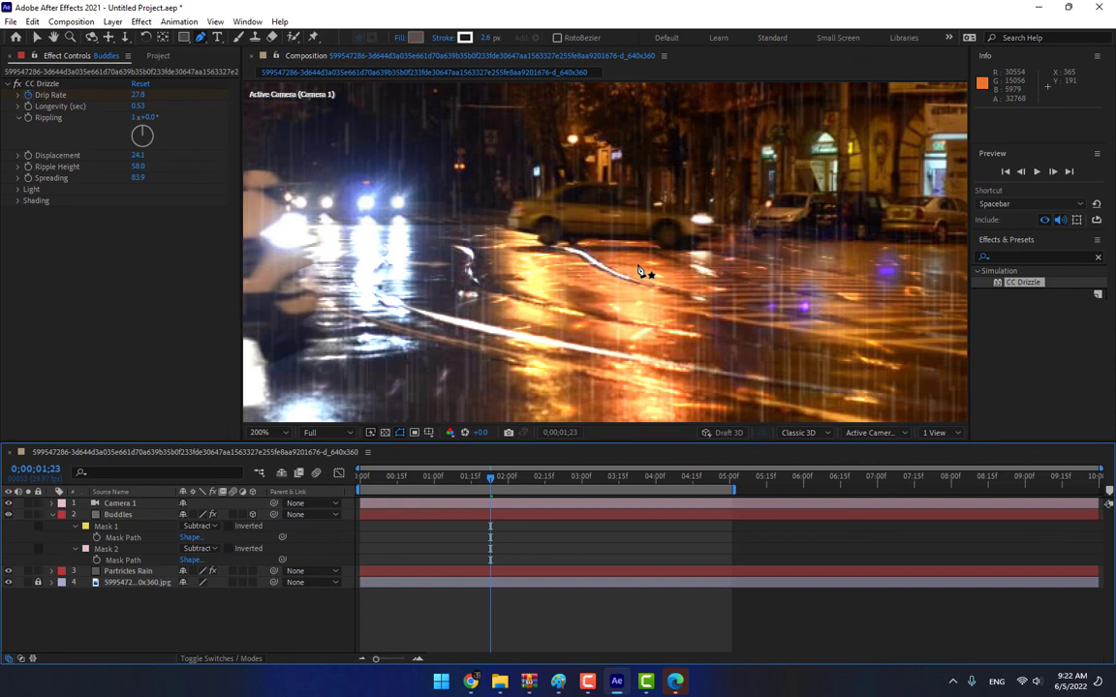
{"action": "scroll", "coordinate": [639, 271], "scroll_direction": "down", "scroll_amount": 2}
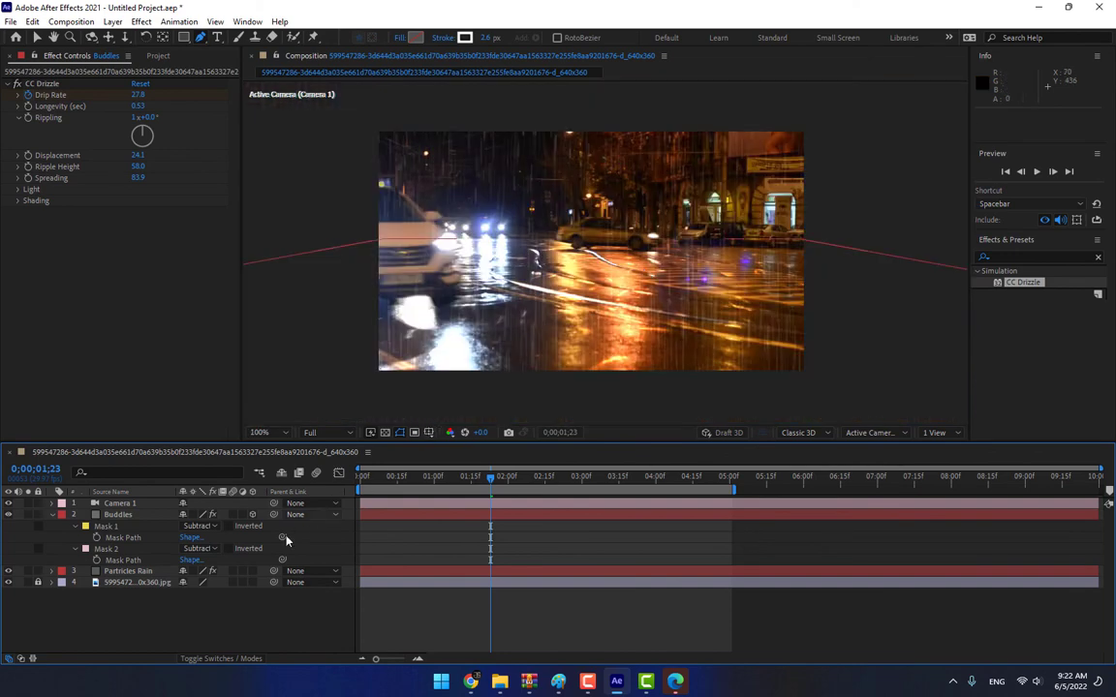
- Preview the rainy street and set CC Drizzle Spreading to 102
{"action": "left_click", "coordinate": [1035, 173]}
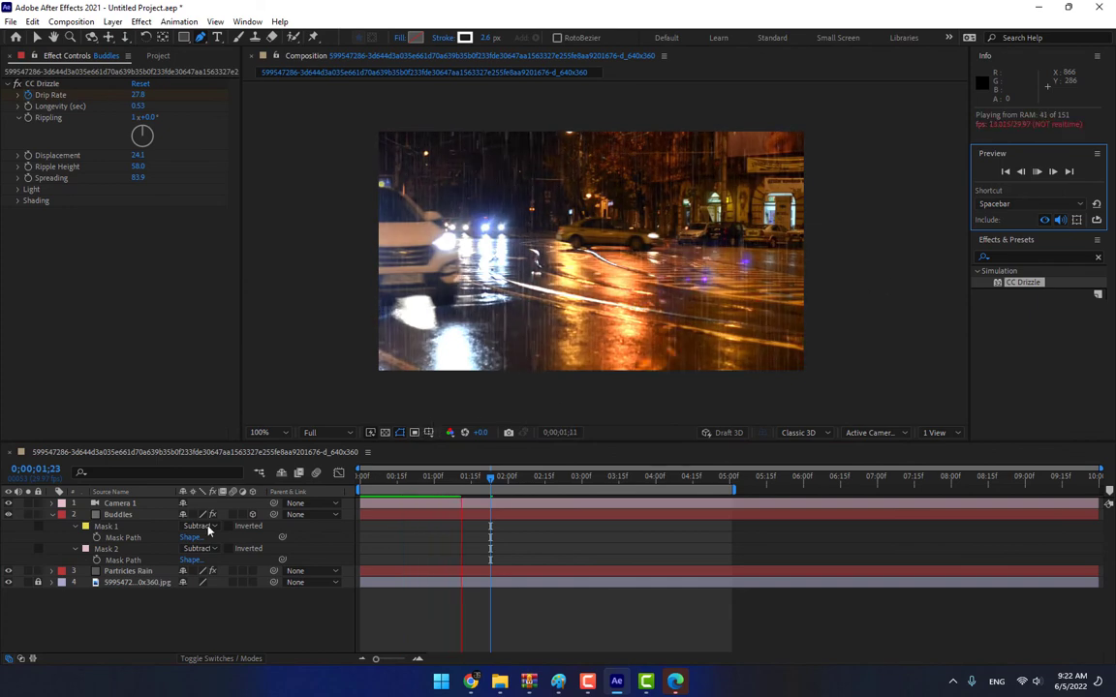
{"action": "left_click", "coordinate": [119, 515]}
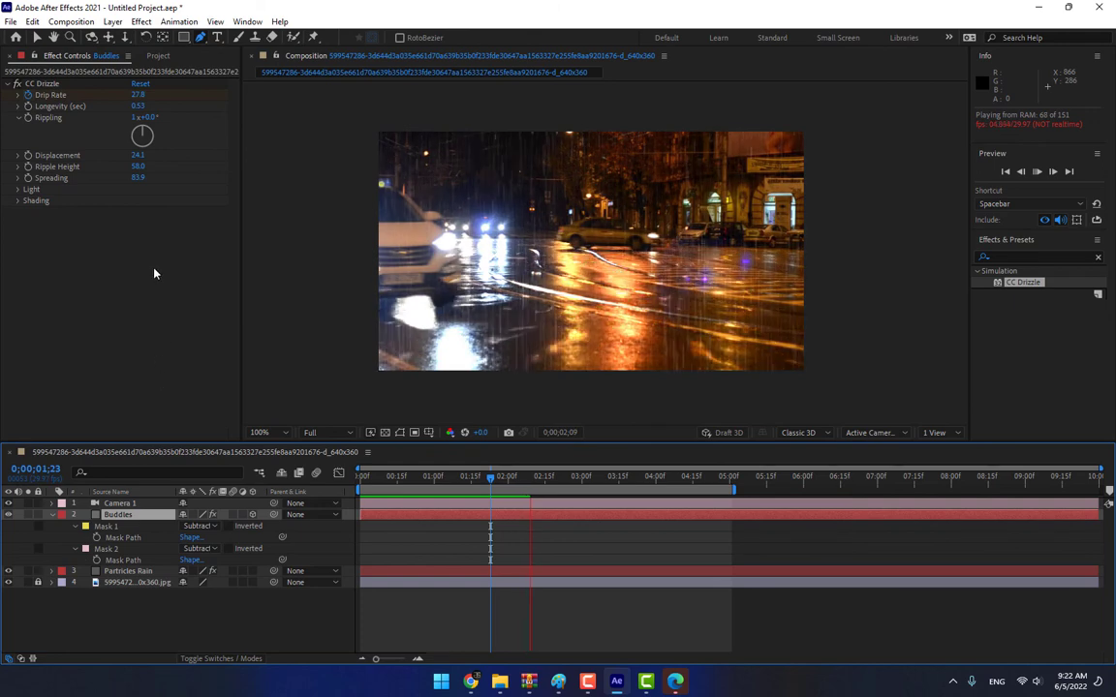
{"action": "left_click_drag", "start_coordinate": [138, 182], "coordinate": [273, 177]}
{"action": "left_click_drag", "start_coordinate": [138, 178], "coordinate": [156, 276]}
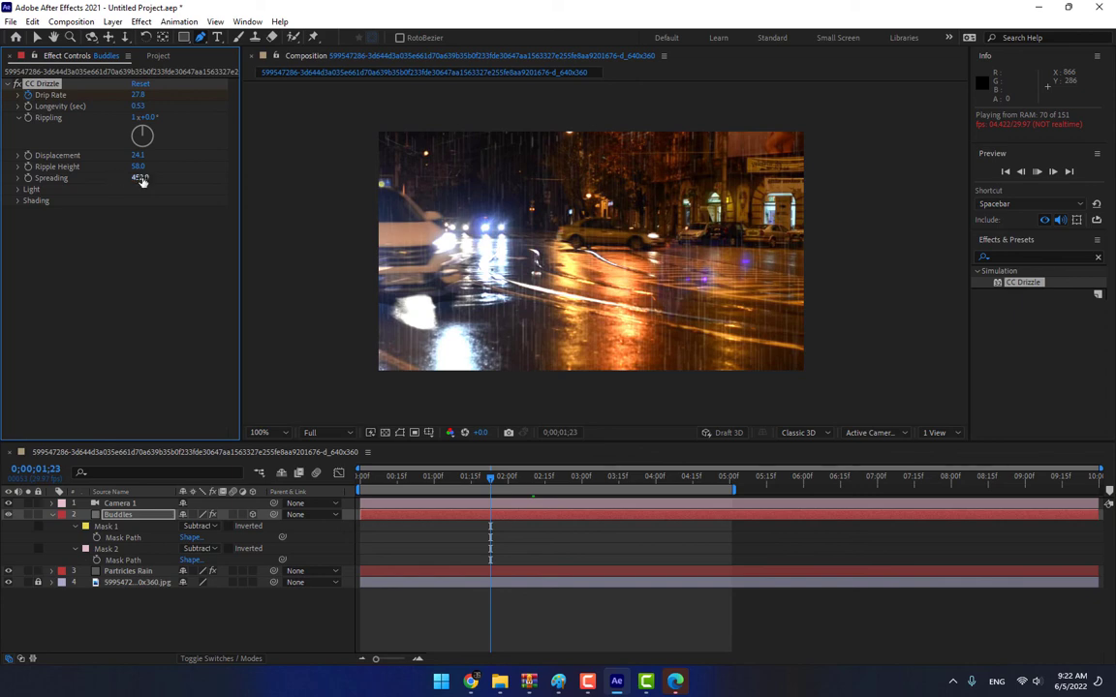
{"action": "left_click_drag", "start_coordinate": [139, 178], "coordinate": [68, 227]}
{"action": "left_click_drag", "start_coordinate": [138, 182], "coordinate": [92, 281]}
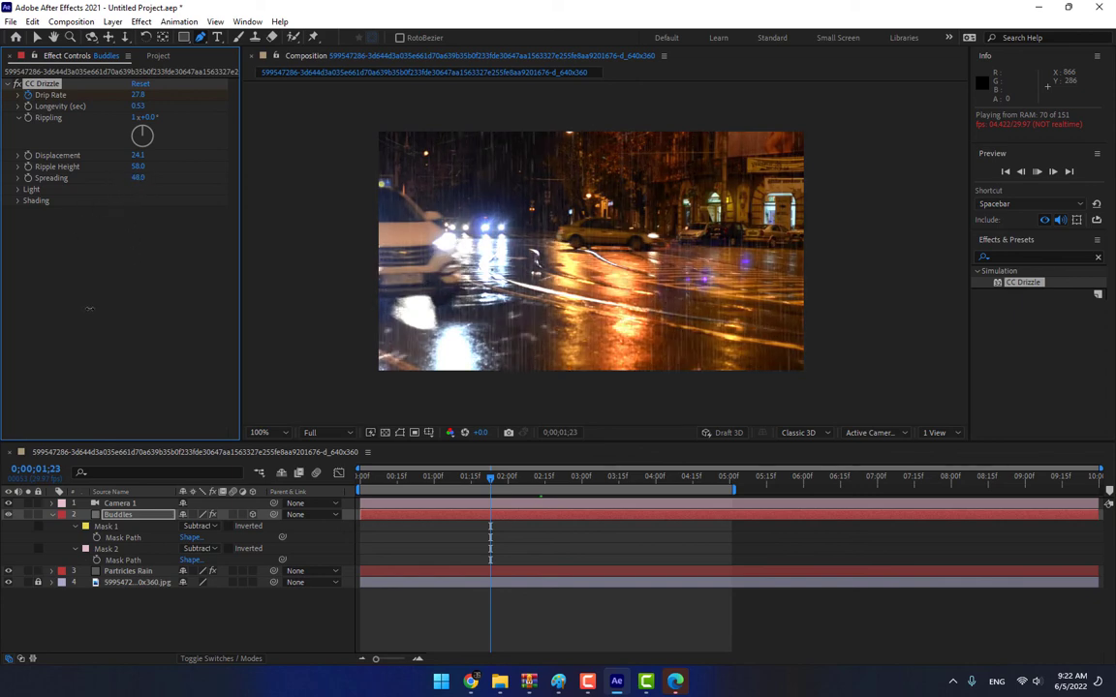
{"action": "left_click_drag", "start_coordinate": [92, 299], "coordinate": [106, 266]}
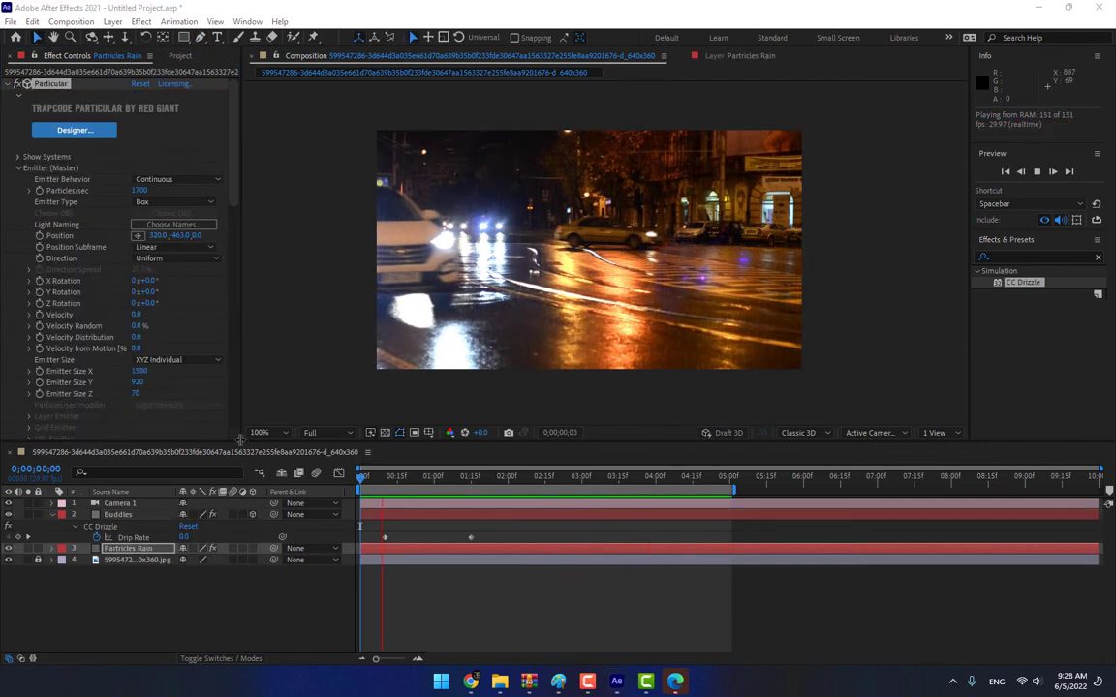
- Fit the composition in the viewer and show the Project panel
{"action": "left_click_drag", "start_coordinate": [239, 440], "coordinate": [188, 552]}
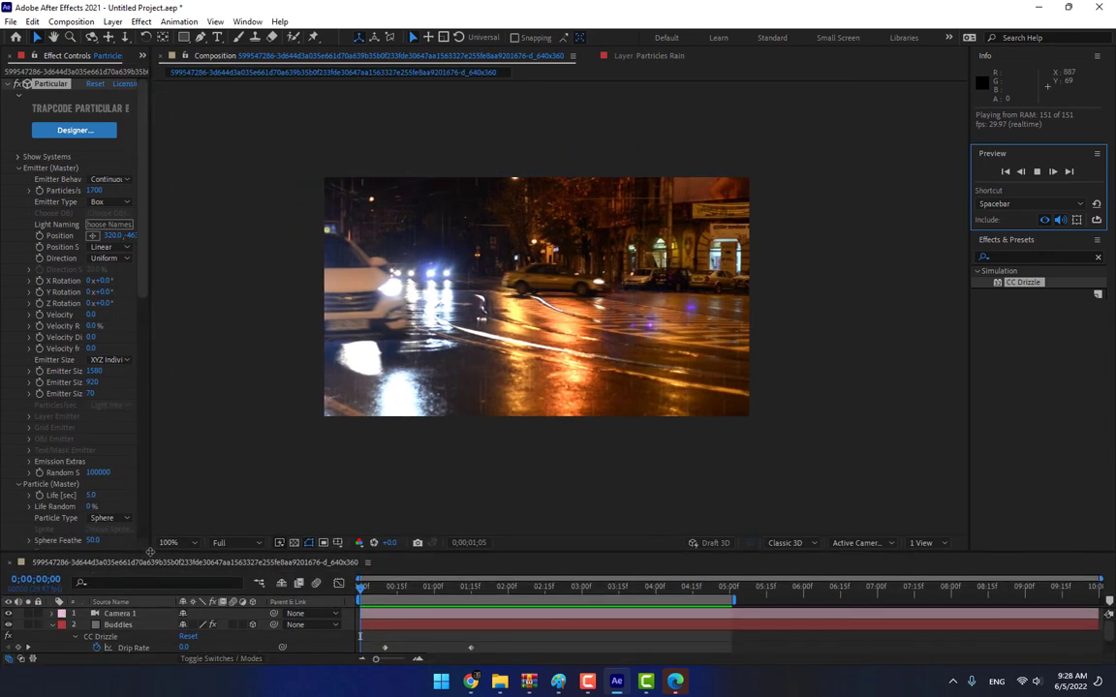
{"action": "left_click", "coordinate": [179, 544]}
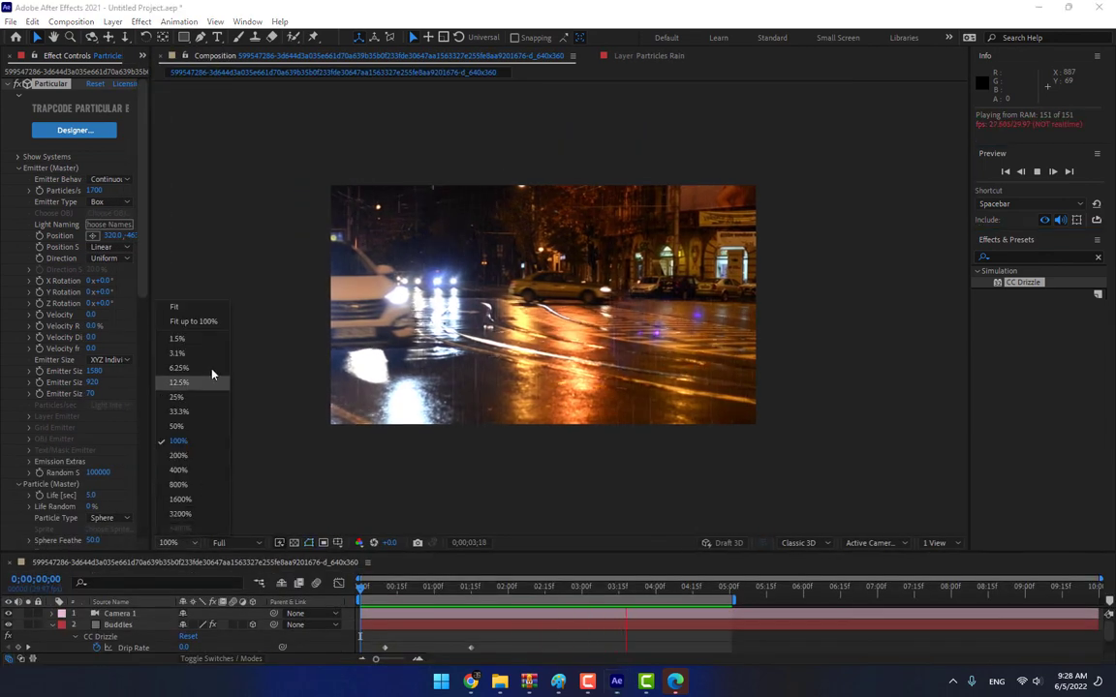
{"action": "left_click", "coordinate": [184, 303]}
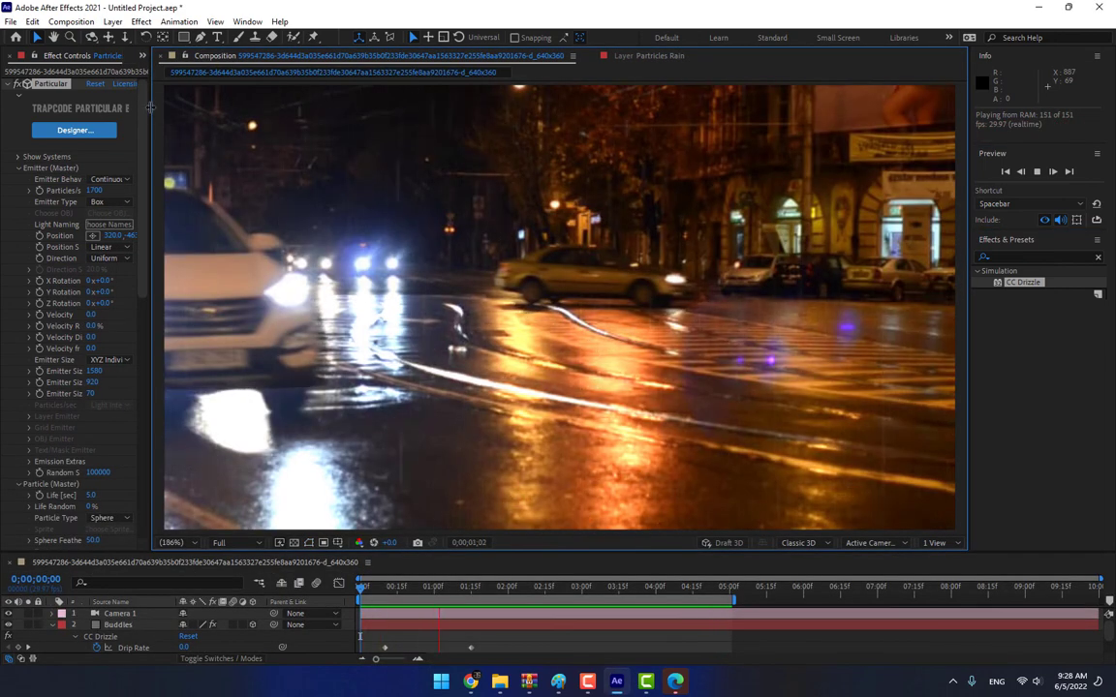
{"action": "left_click_drag", "start_coordinate": [150, 106], "coordinate": [240, 106]}
{"action": "left_click", "coordinate": [179, 55]}
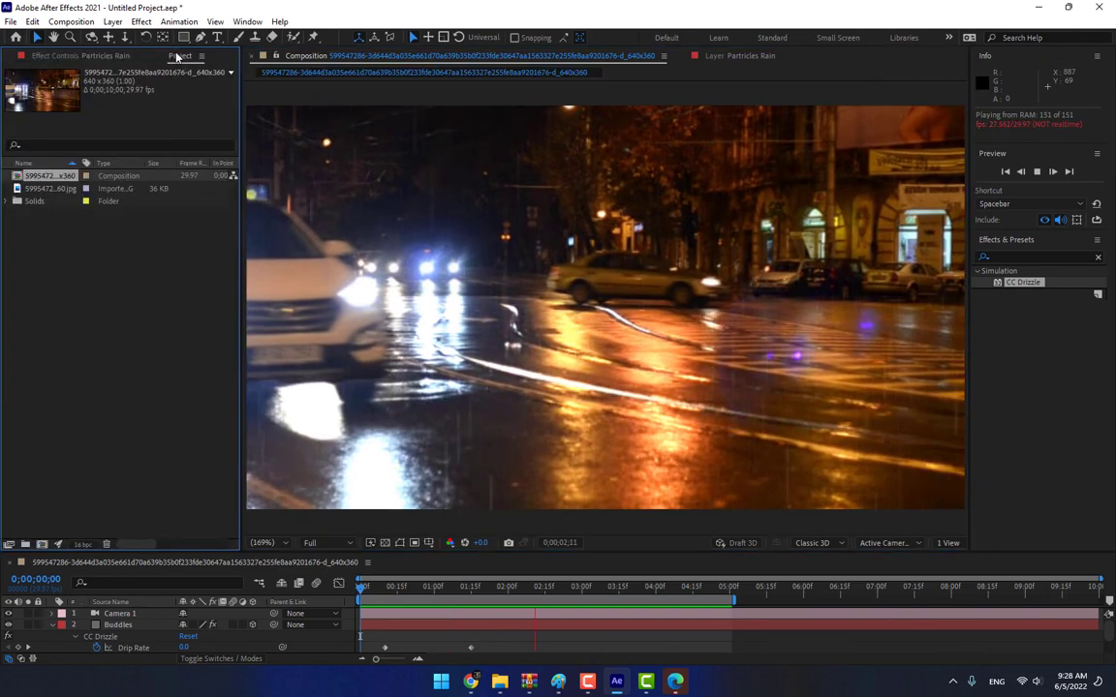
- Import light-streak-png-lens-flare-2.png and add it to the composition
{"action": "double_click", "coordinate": [178, 352]}
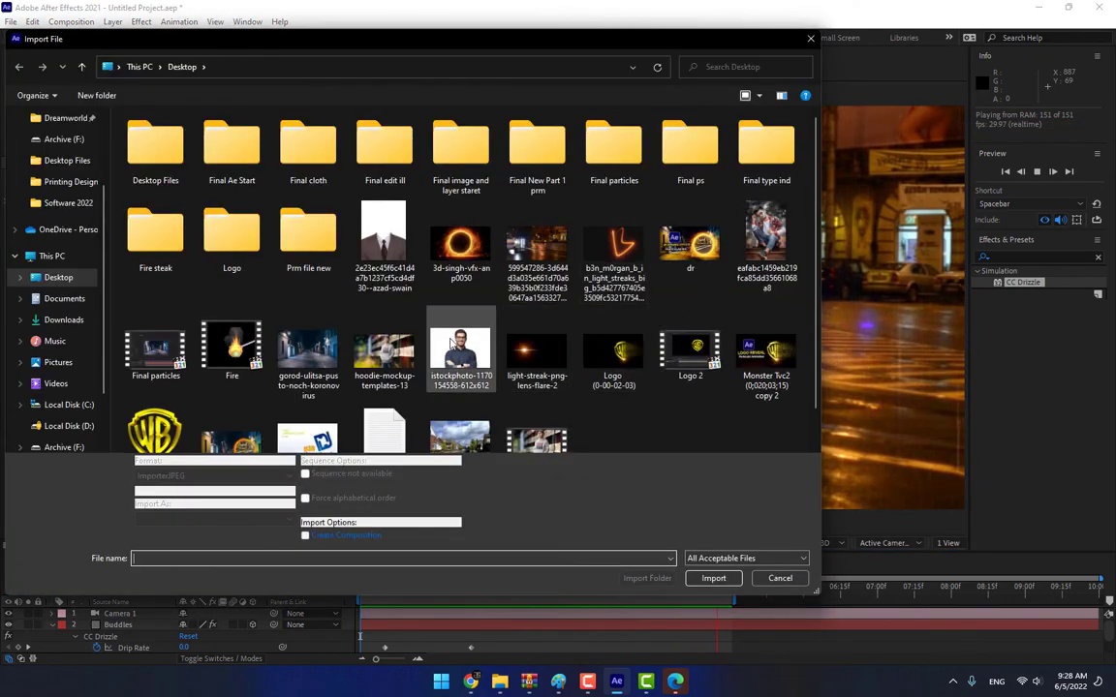
{"action": "double_click", "coordinate": [537, 351]}
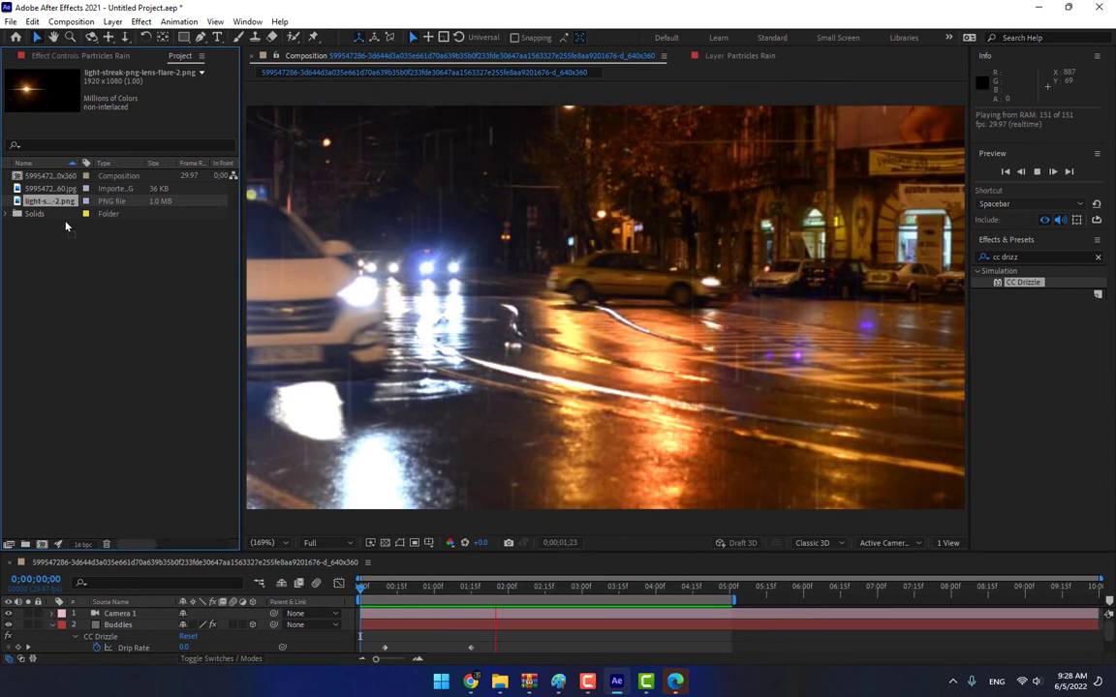
{"action": "left_click_drag", "start_coordinate": [50, 200], "coordinate": [407, 429]}
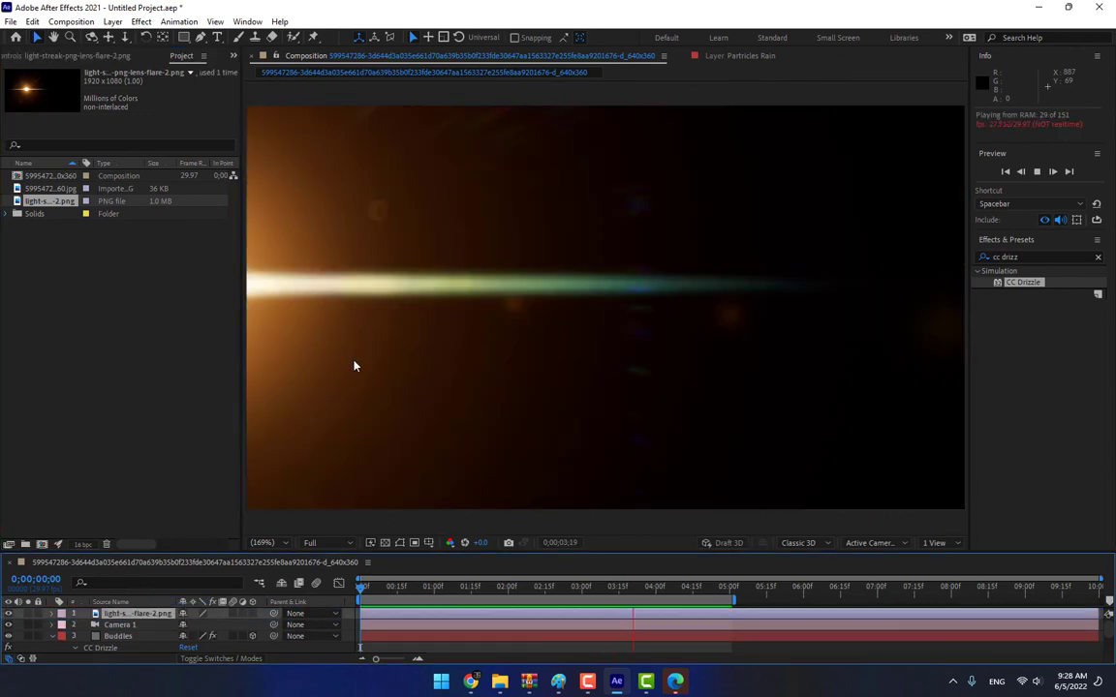
{"action": "left_click", "coordinate": [525, 366]}
- Scale the flare to 48%, blend it in Add mode, and place it near the cars
{"action": "key", "text": "s"}
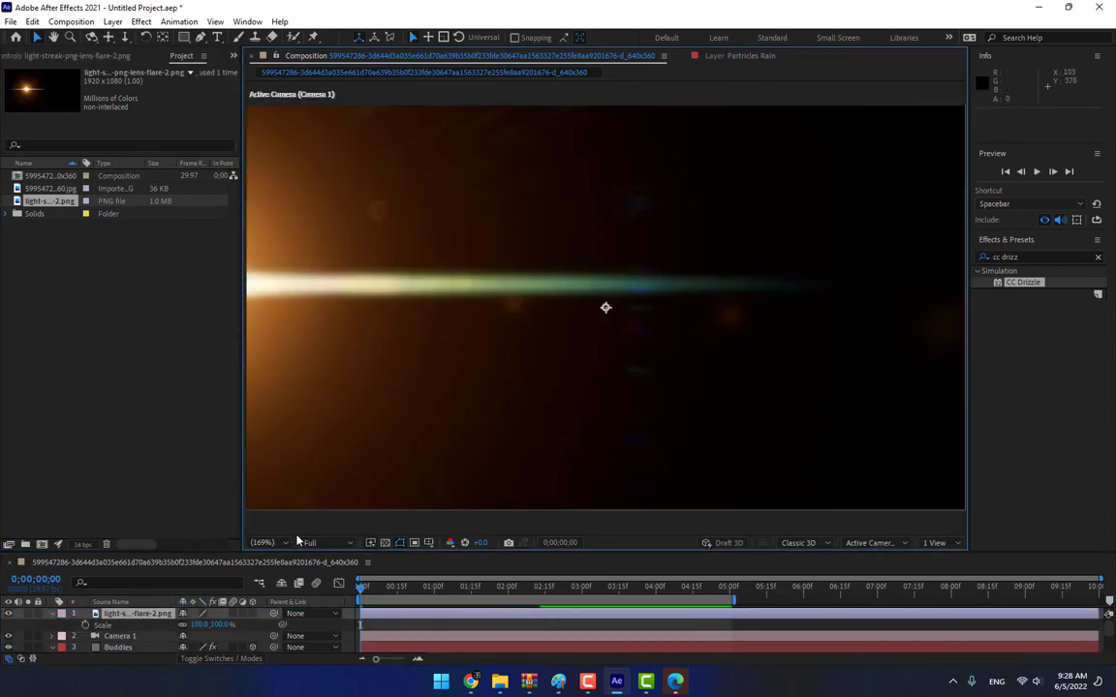
{"action": "mouse_move", "coordinate": [199, 625]}
{"action": "left_mouse_down"}
{"action": "mouse_move", "coordinate": [179, 624]}
{"action": "mouse_move", "coordinate": [199, 627]}
{"action": "left_mouse_up"}
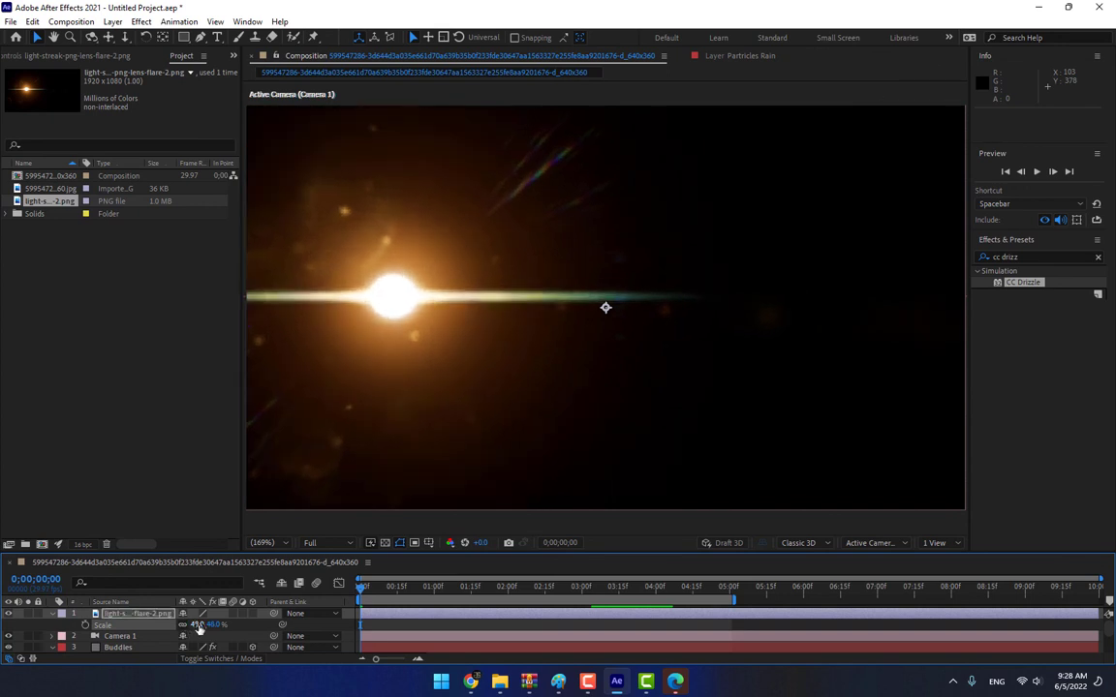
{"action": "key", "text": "F4"}
{"action": "left_click", "coordinate": [193, 613]}
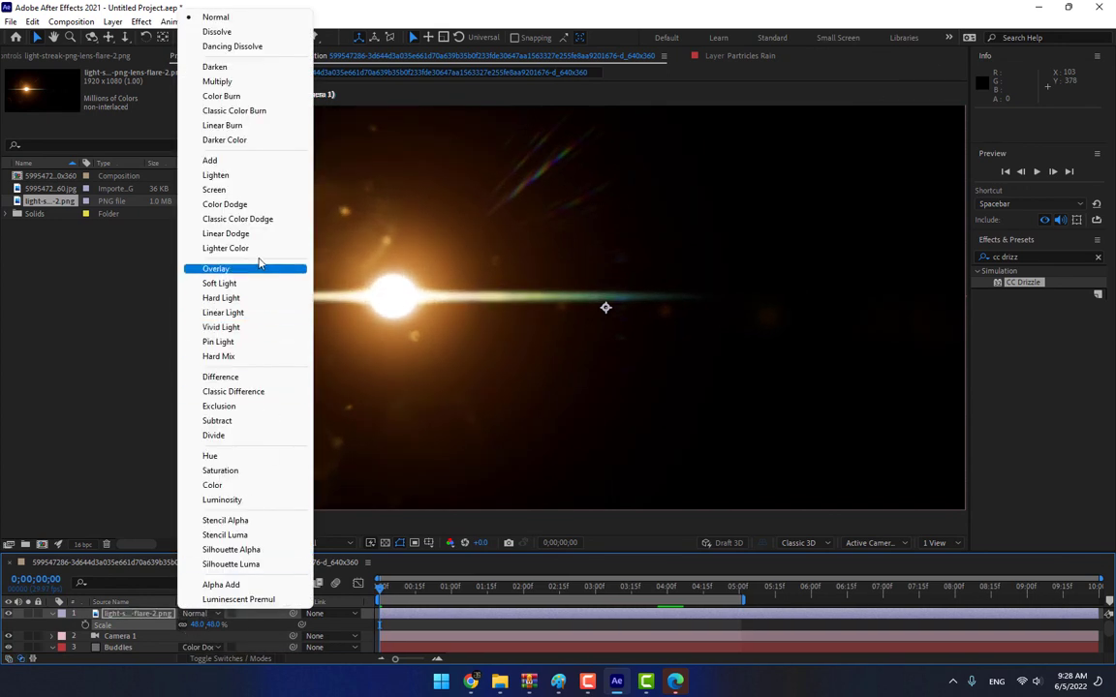
{"action": "left_click", "coordinate": [260, 160]}
{"action": "left_click_drag", "start_coordinate": [401, 316], "coordinate": [374, 310]}
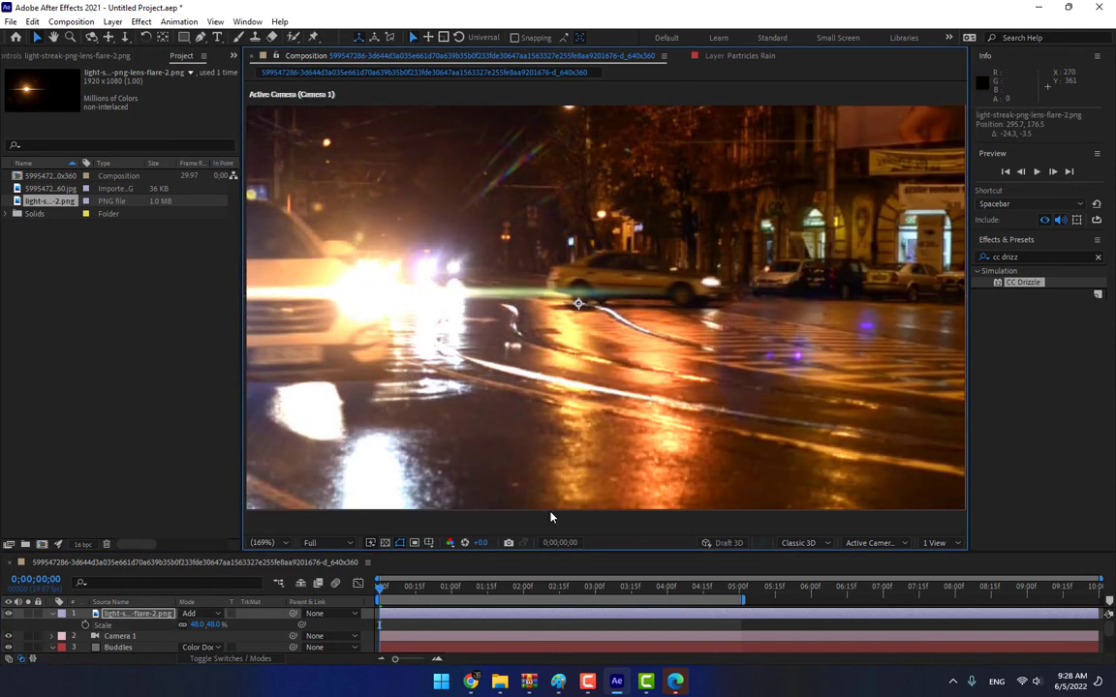
{"action": "key", "text": "slash"}
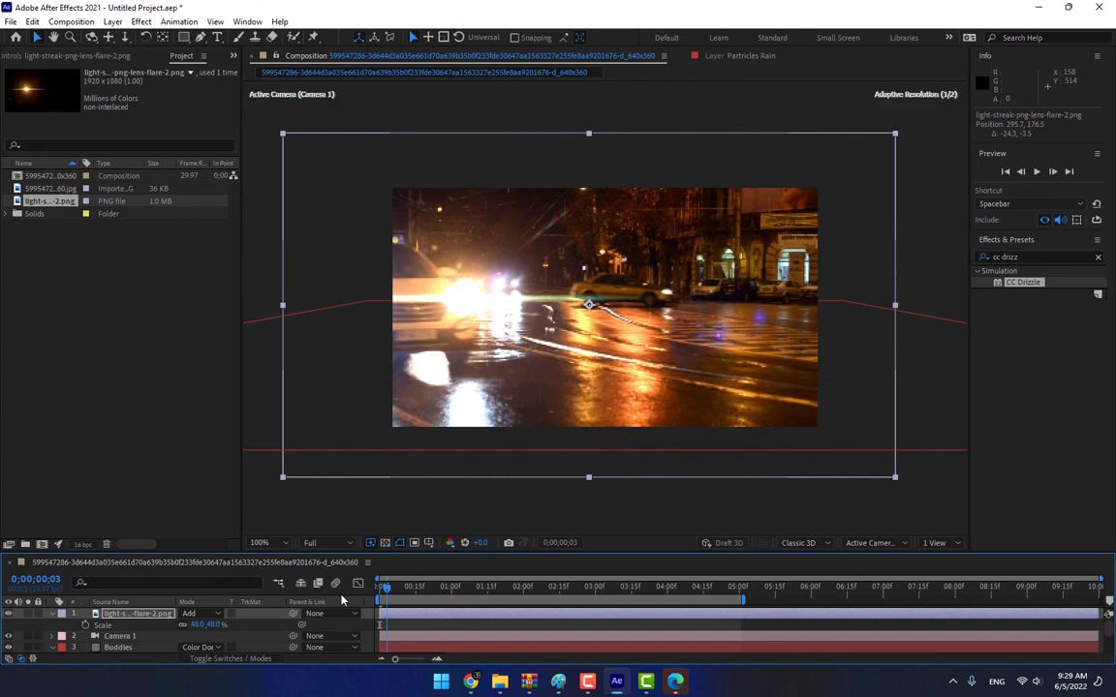
- Preview the rainy street shot at Fit magnification, widening and heightening the Composition viewer
{"action": "left_click", "coordinate": [1043, 171]}
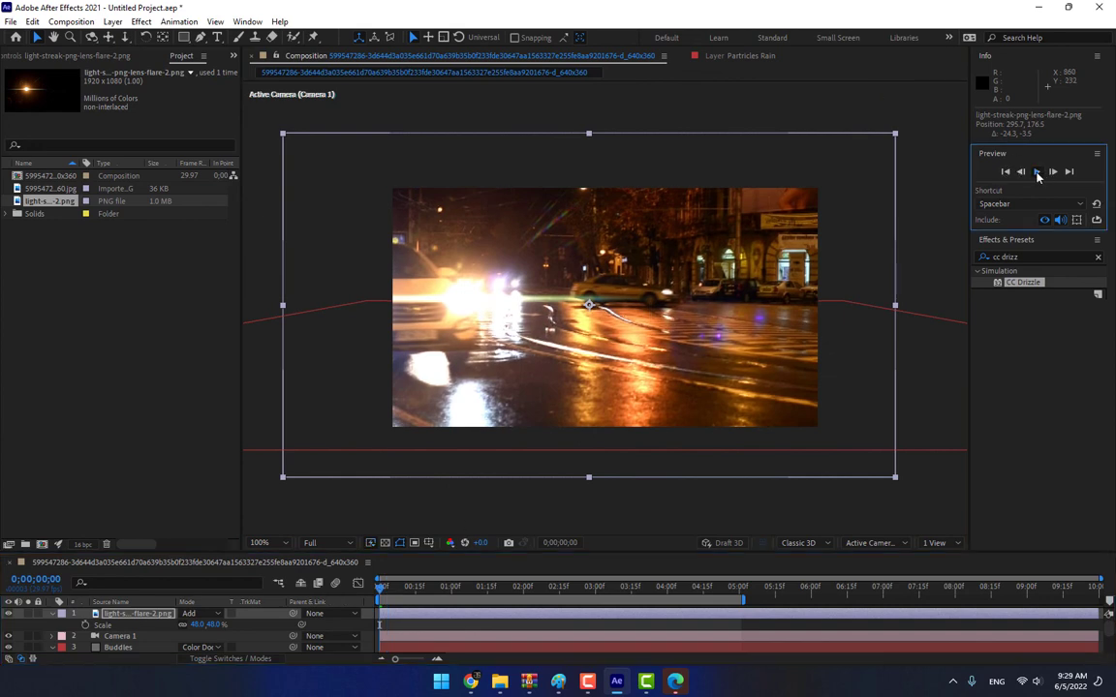
{"action": "left_click", "coordinate": [260, 546]}
{"action": "left_click", "coordinate": [279, 306]}
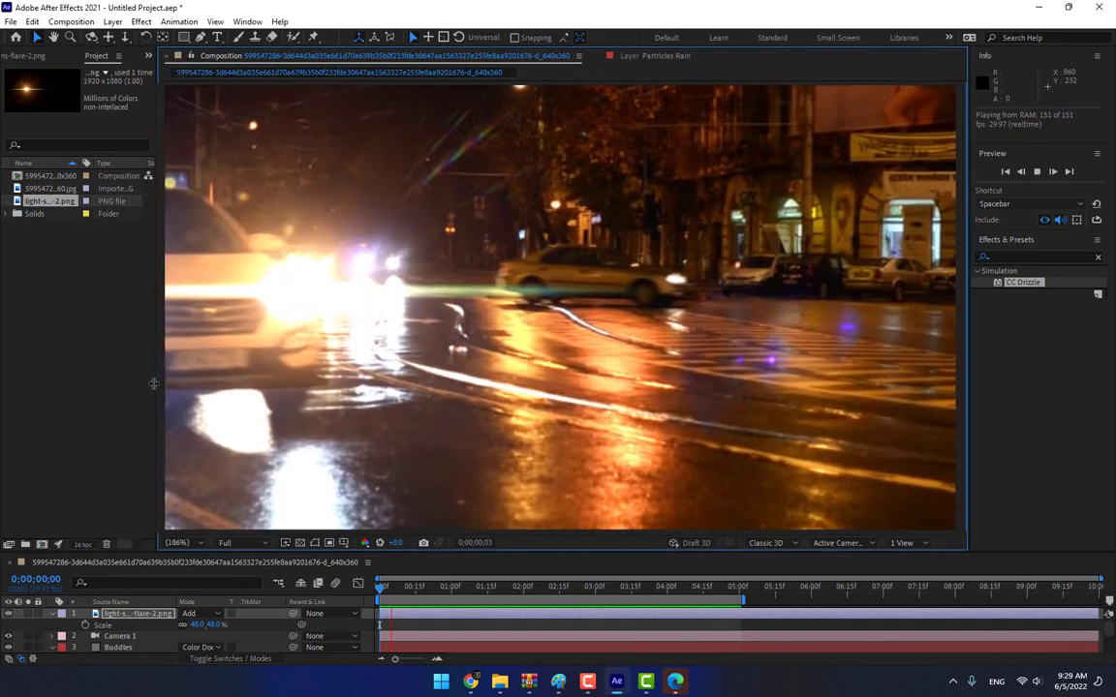
{"action": "left_click_drag", "start_coordinate": [241, 379], "coordinate": [136, 379]}
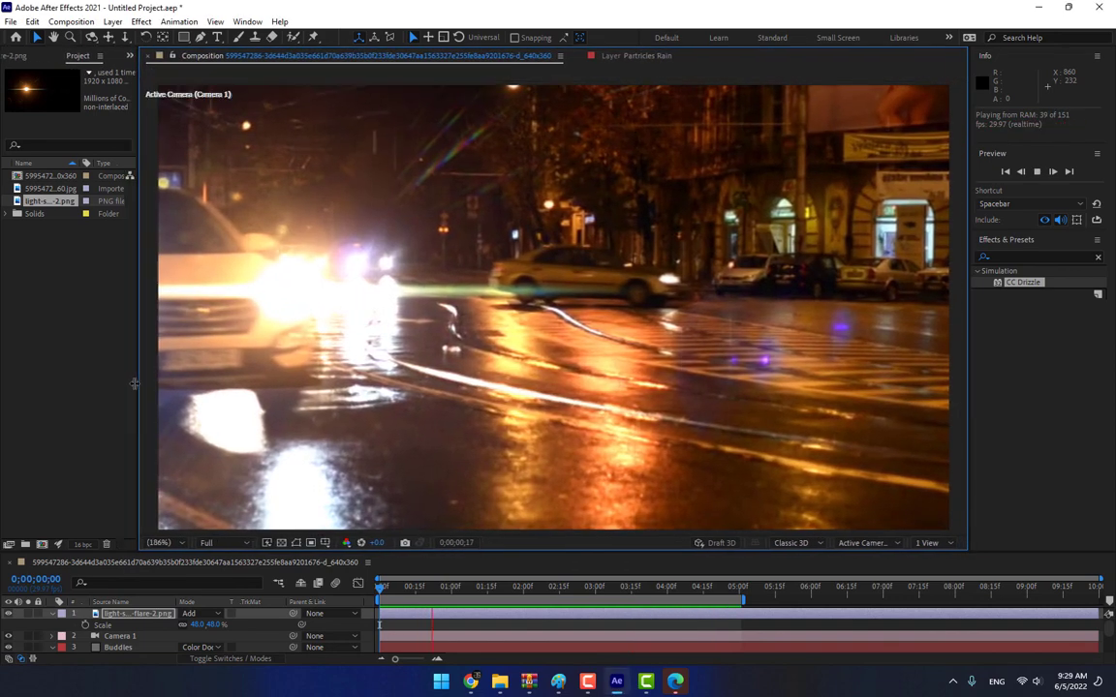
{"action": "left_click_drag", "start_coordinate": [975, 436], "coordinate": [993, 455]}
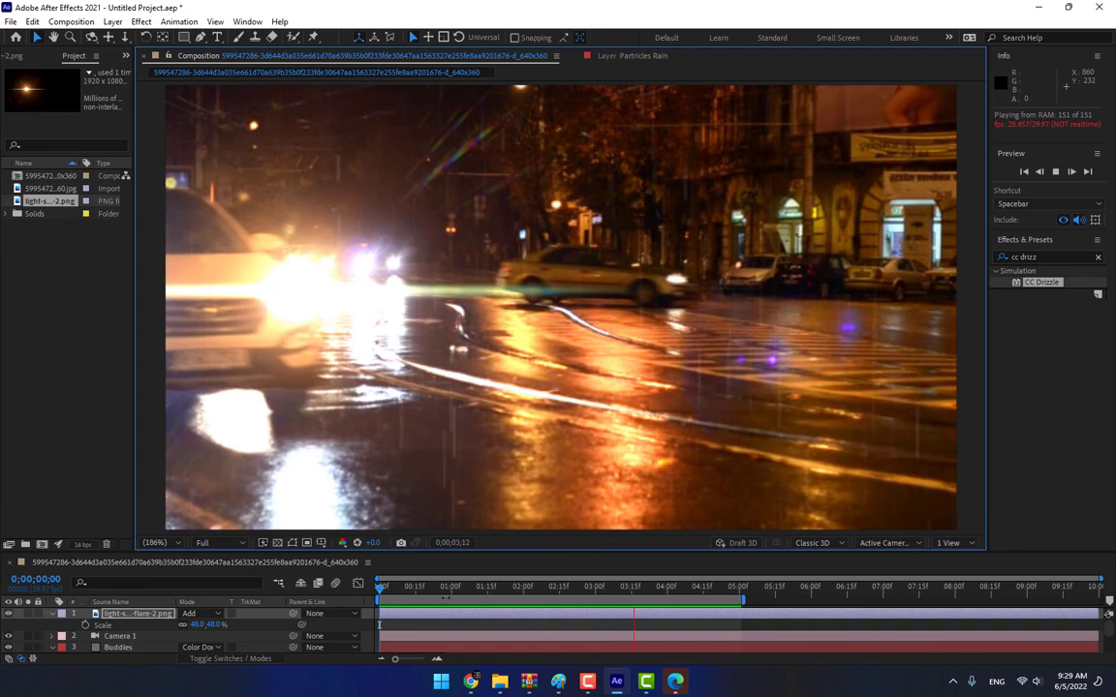
{"action": "left_click_drag", "start_coordinate": [397, 554], "coordinate": [397, 576]}
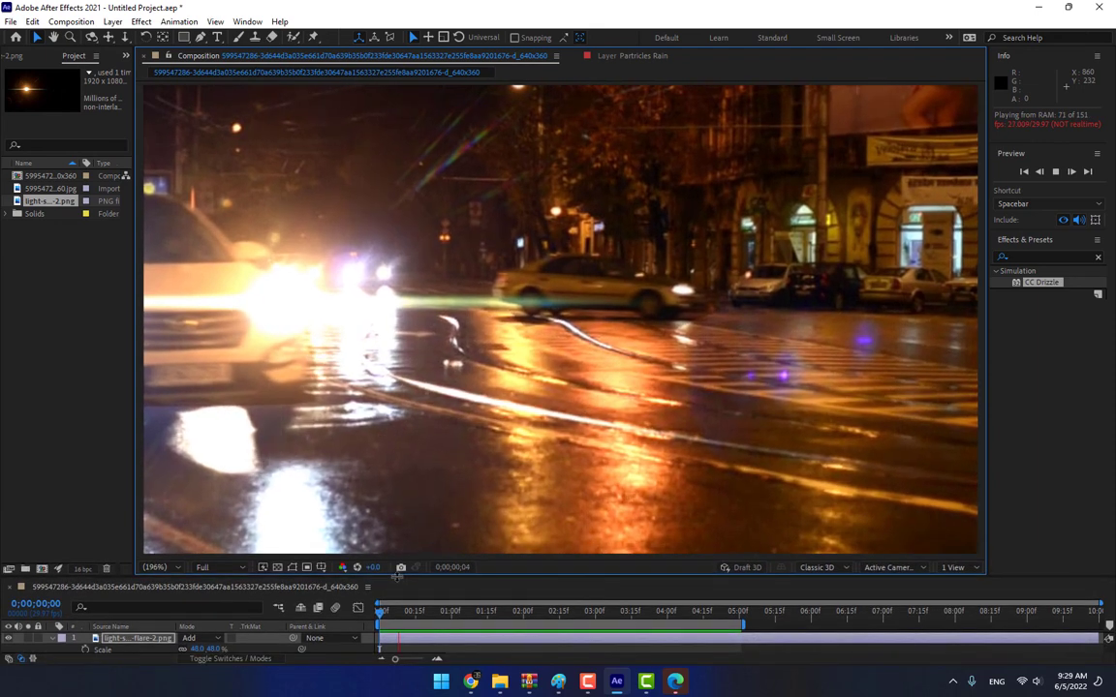